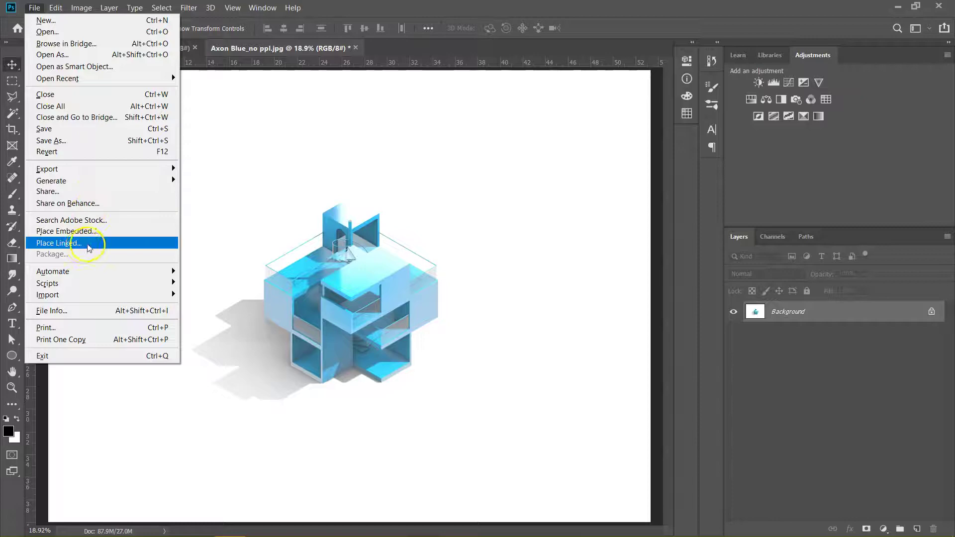
# Place the Axon Lines from Rhino [Converted] file as a linked object cropped to the Media Box, keeping it at 100% scale
pyautogui.click(92, 247)
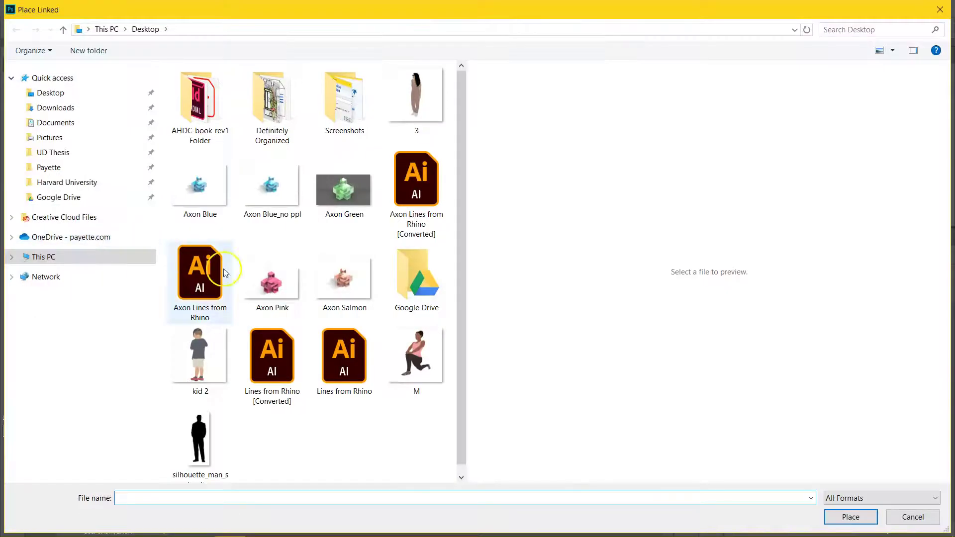
pyautogui.click(410, 198)
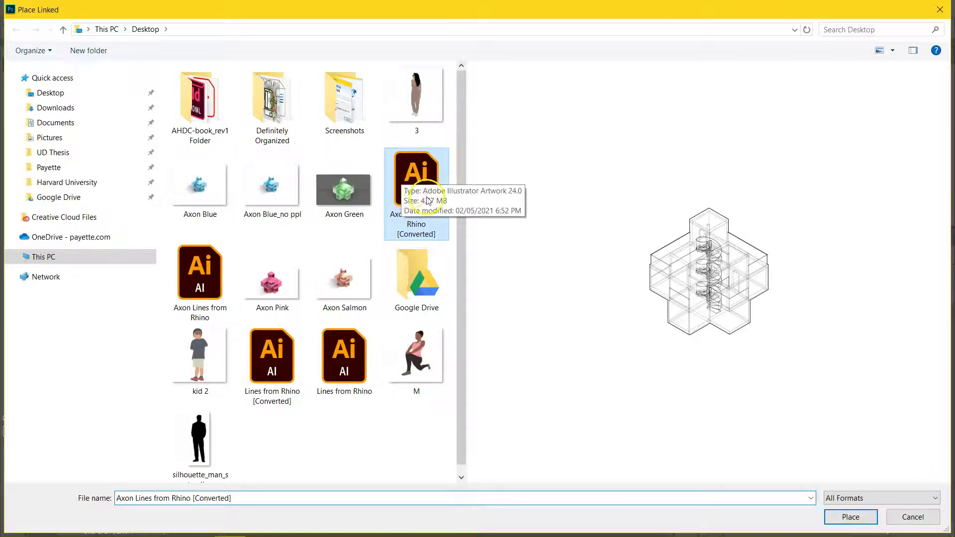
pyautogui.click(850, 517)
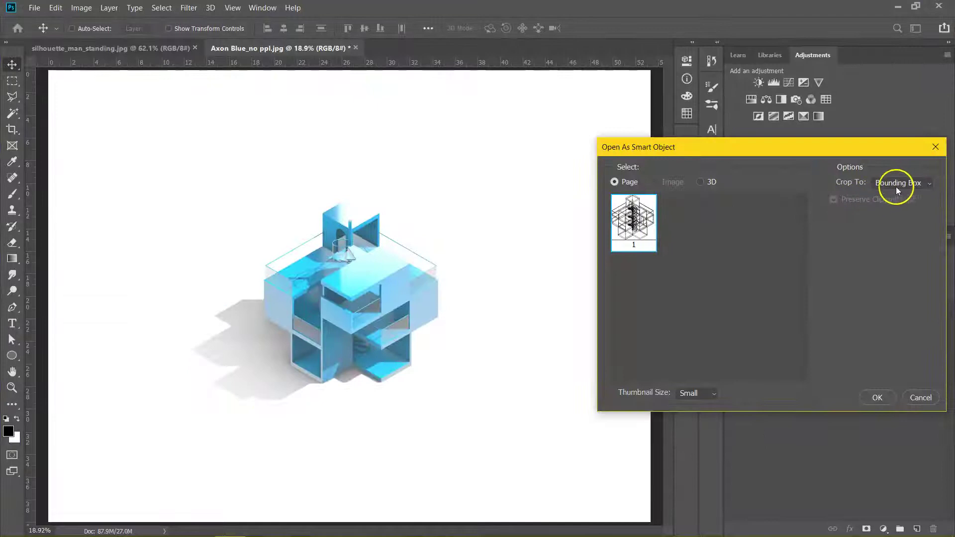
pyautogui.click(901, 185)
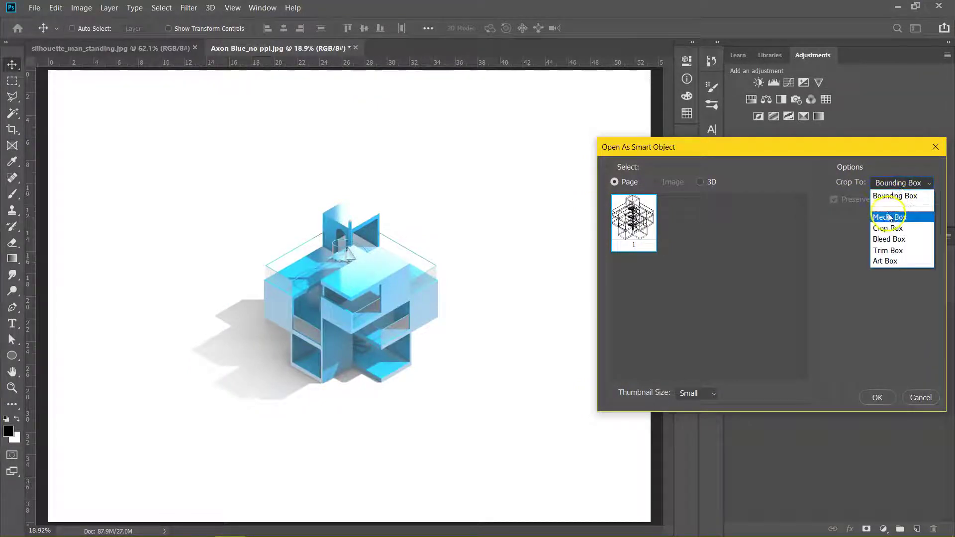
pyautogui.click(895, 220)
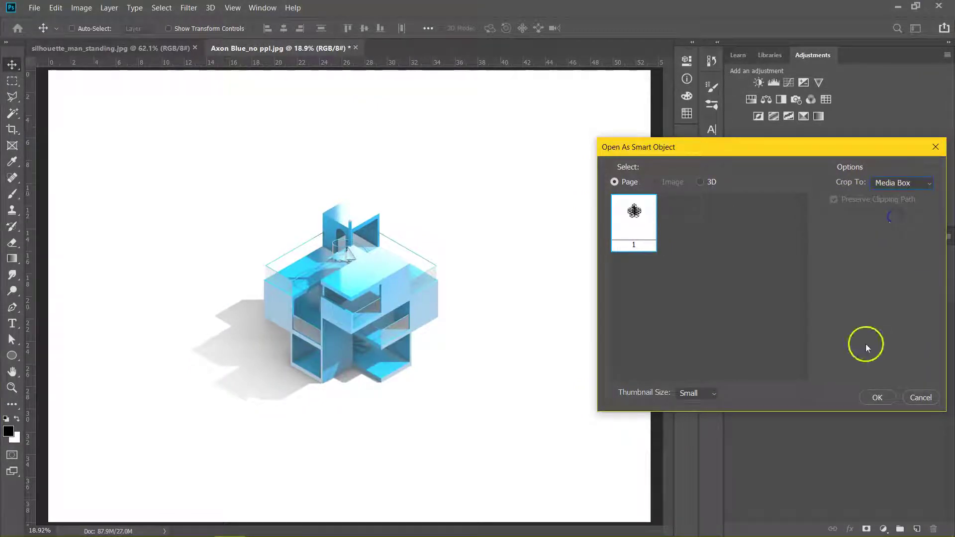
pyautogui.click(878, 397)
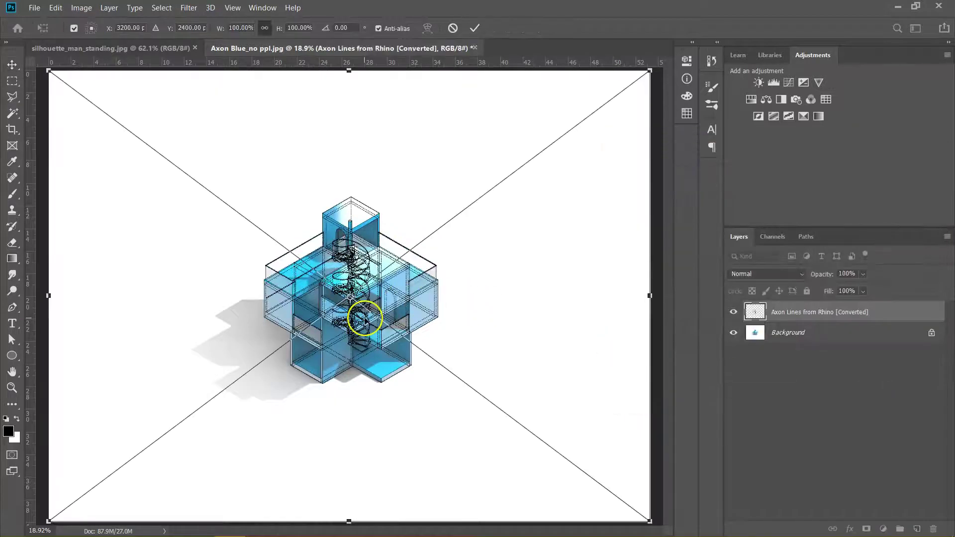
pyautogui.scroll(-3, 366, 319)
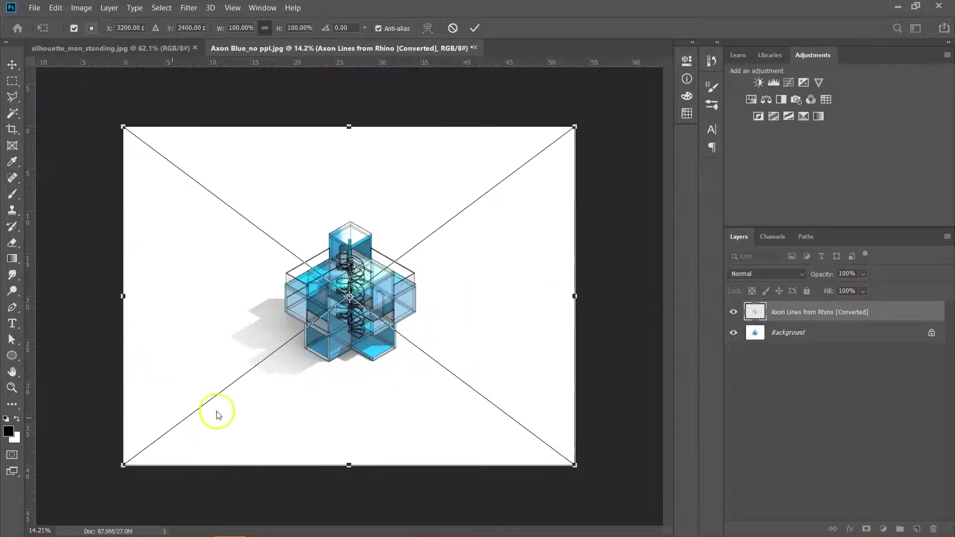
pyautogui.scroll(3, 335, 335)
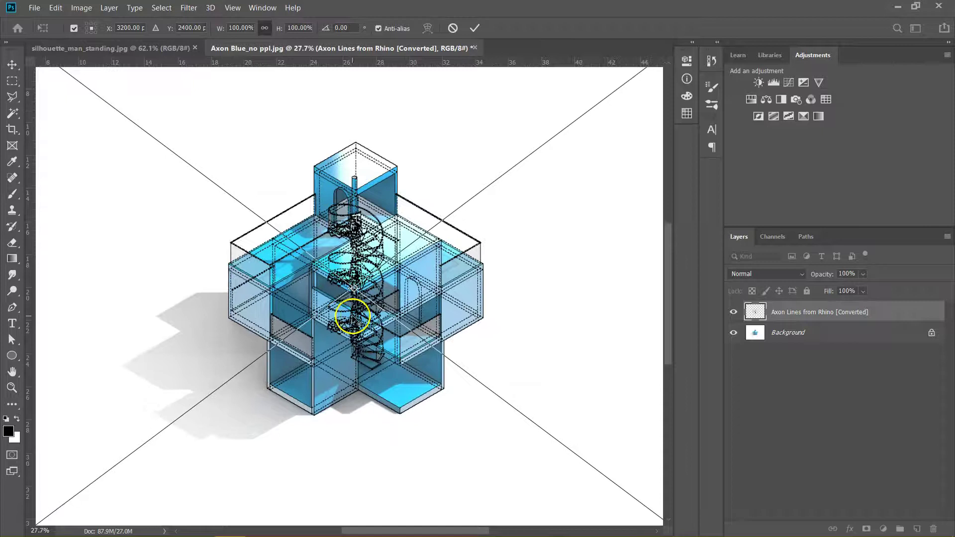
pyautogui.press('Return')
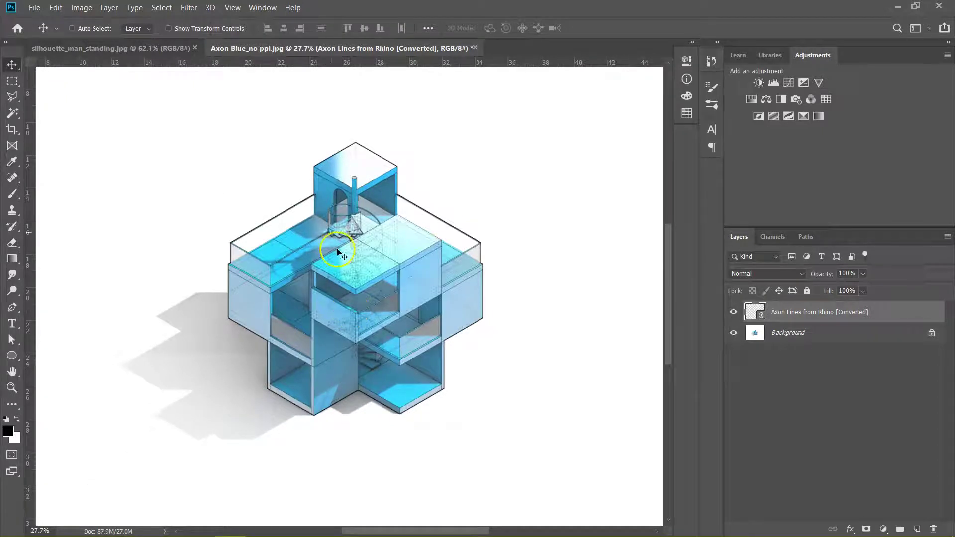
# Examine how the placed line work aligns with the rendered building at the balcony, stairs and roof terrace
pyautogui.scroll(4, 322, 230)
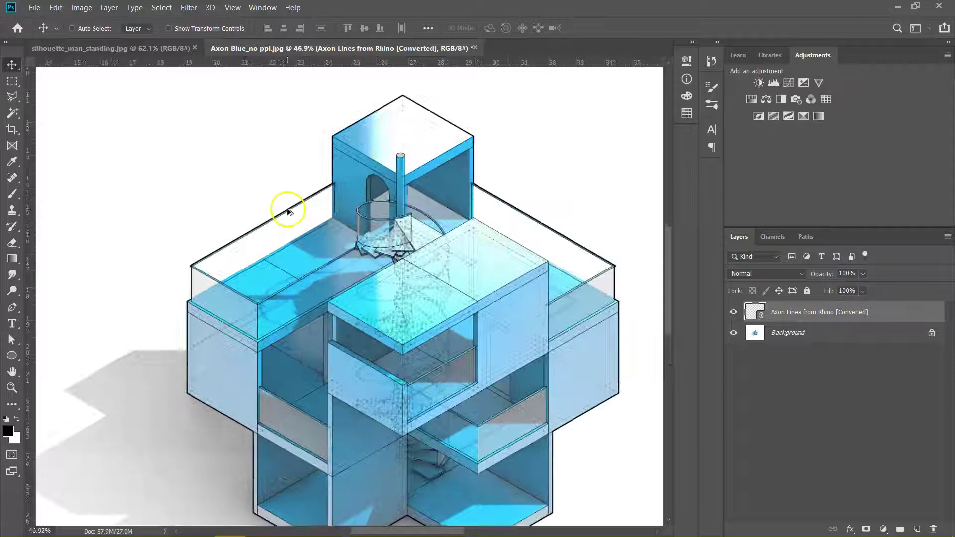
pyautogui.scroll(3, 288, 301)
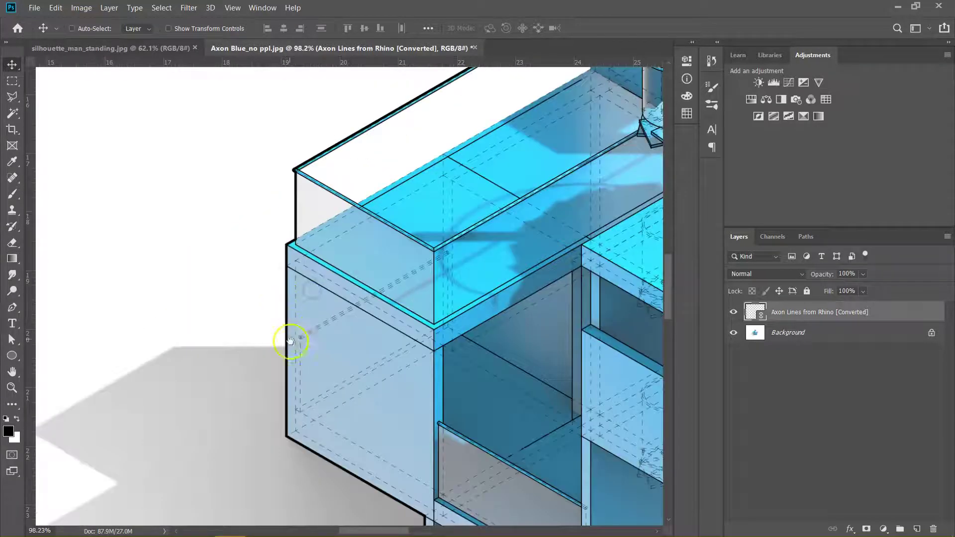
pyautogui.moveTo(424, 328); pyautogui.dragTo(328, 272)
pyautogui.scroll(7, 195, 352)
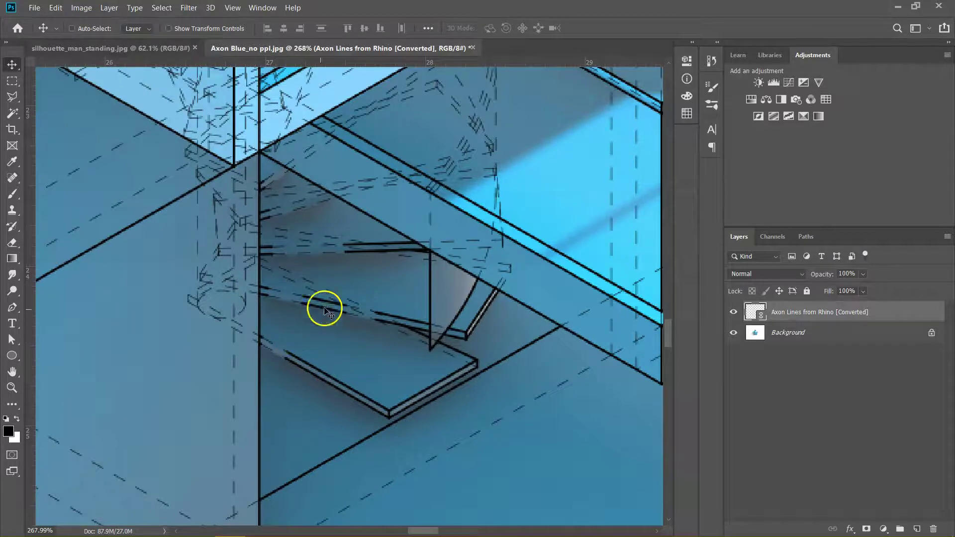
pyautogui.scroll(-4, 321, 315)
pyautogui.moveTo(282, 284); pyautogui.dragTo(336, 389)
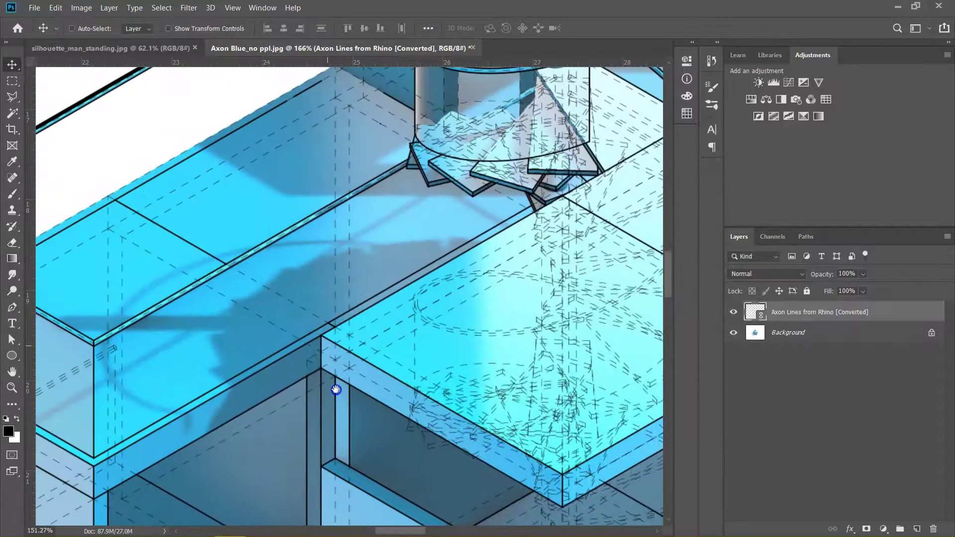
pyautogui.moveTo(299, 234); pyautogui.dragTo(298, 348)
pyautogui.moveTo(286, 258); pyautogui.dragTo(286, 329)
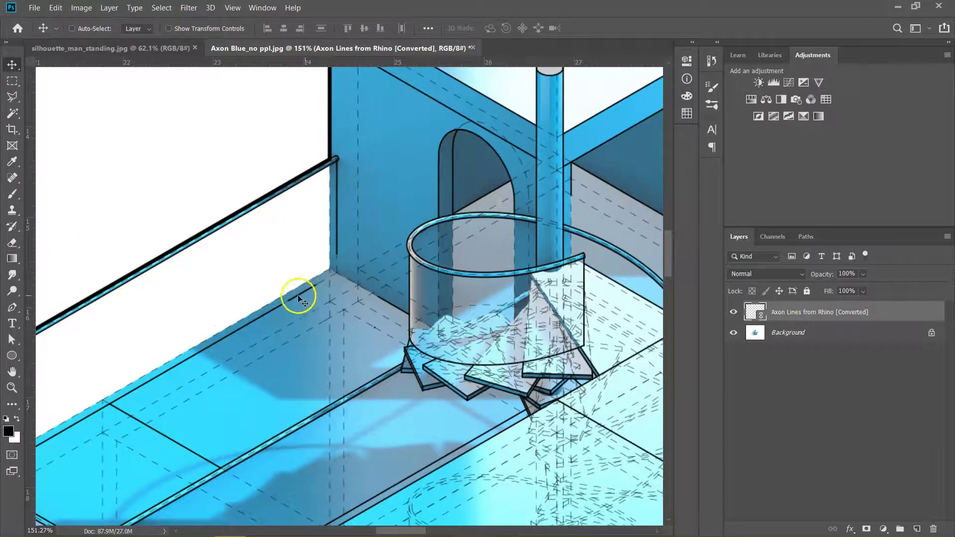
pyautogui.scroll(-2, 313, 292)
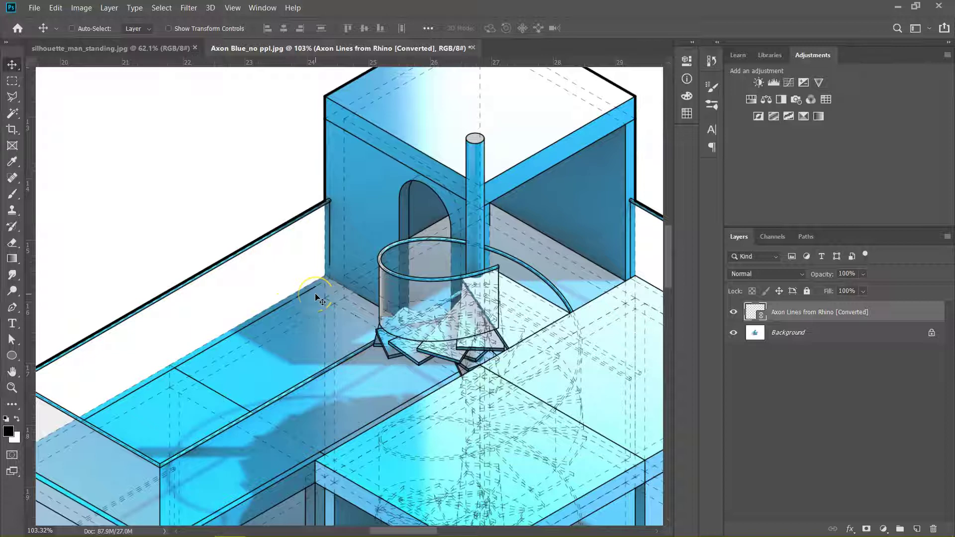
pyautogui.hotkey('ctrl', '0')
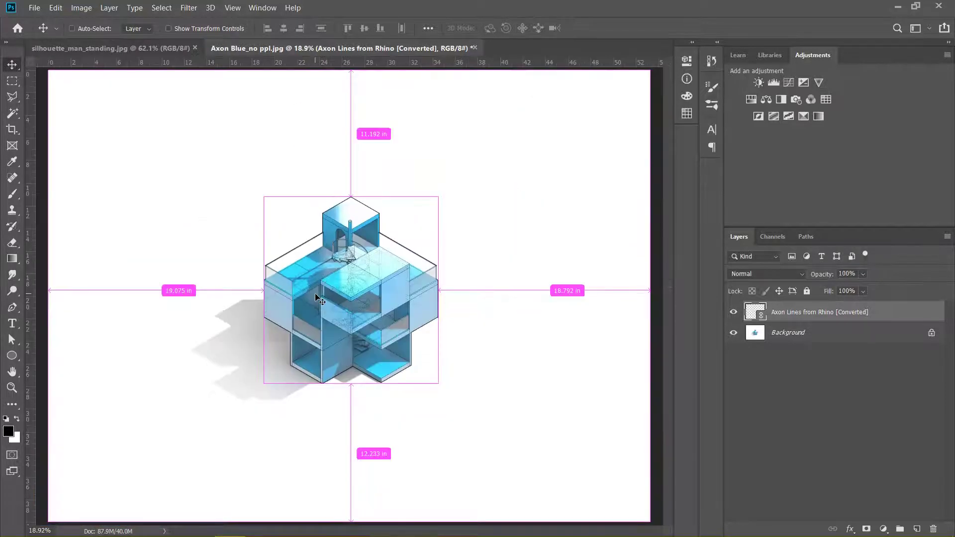
# Place the Axon Blue image from the Desktop folder at full canvas size and move its layer beneath the Rhino lines layer
pyautogui.click(104, 518)
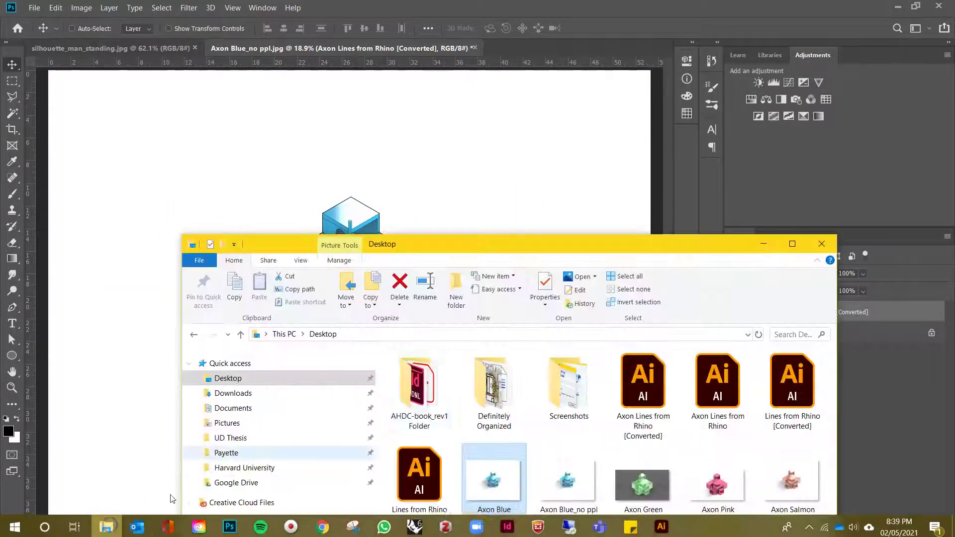
pyautogui.moveTo(534, 243); pyautogui.dragTo(398, 136)
pyautogui.click(410, 373)
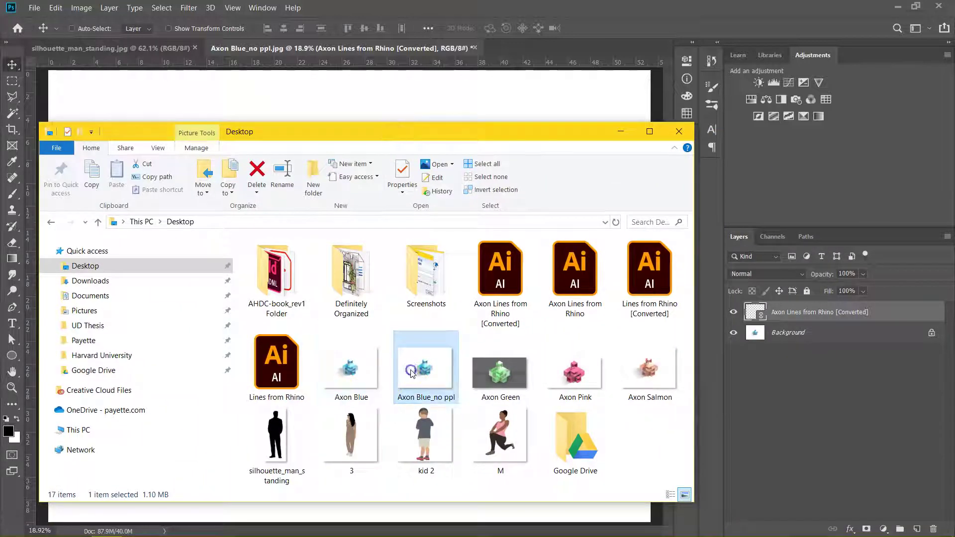
pyautogui.click(351, 368)
pyautogui.moveTo(349, 361); pyautogui.dragTo(378, 103)
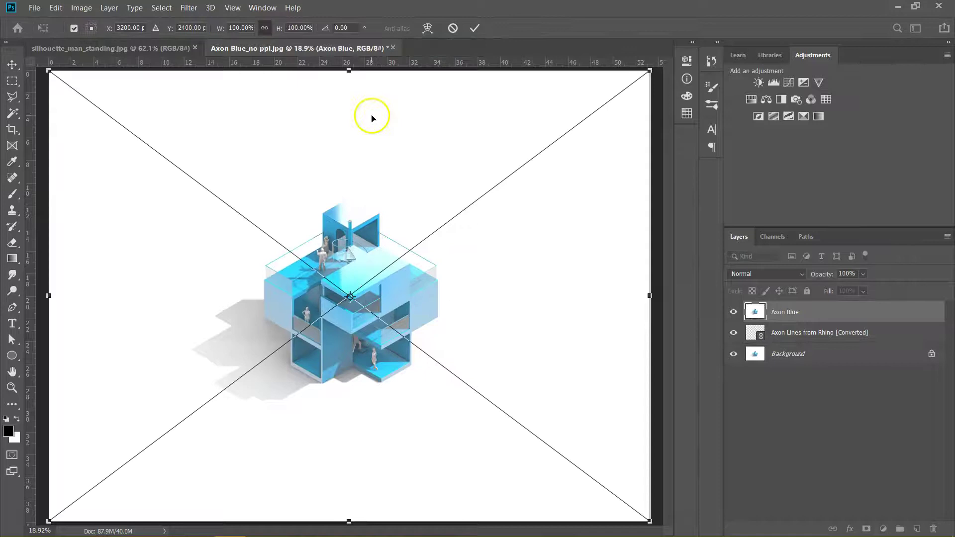
pyautogui.press('Return')
pyautogui.moveTo(845, 317); pyautogui.dragTo(842, 345)
# Compare the roof terrace with and without the modelled people by toggling the Axon Blue layer's visibility
pyautogui.scroll(3, 305, 260)
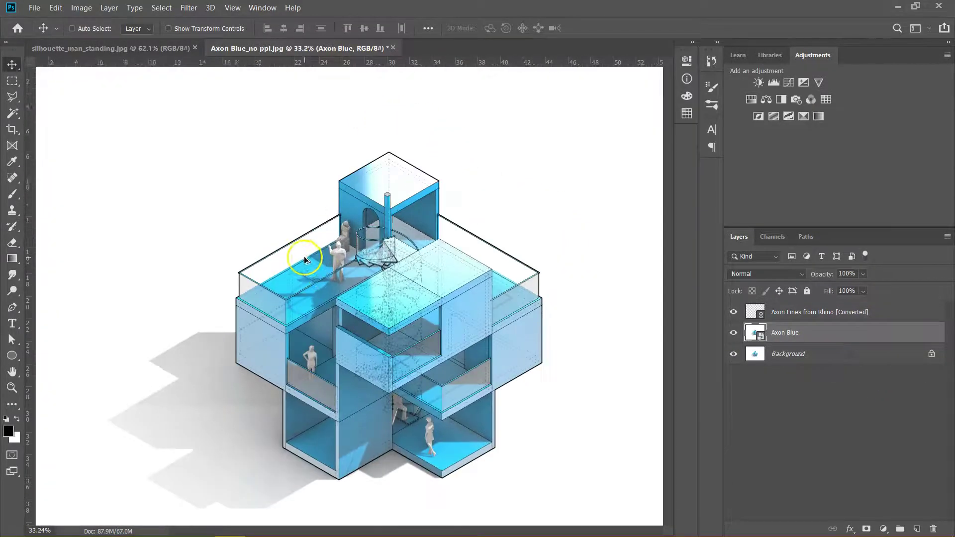
pyautogui.scroll(5, 305, 259)
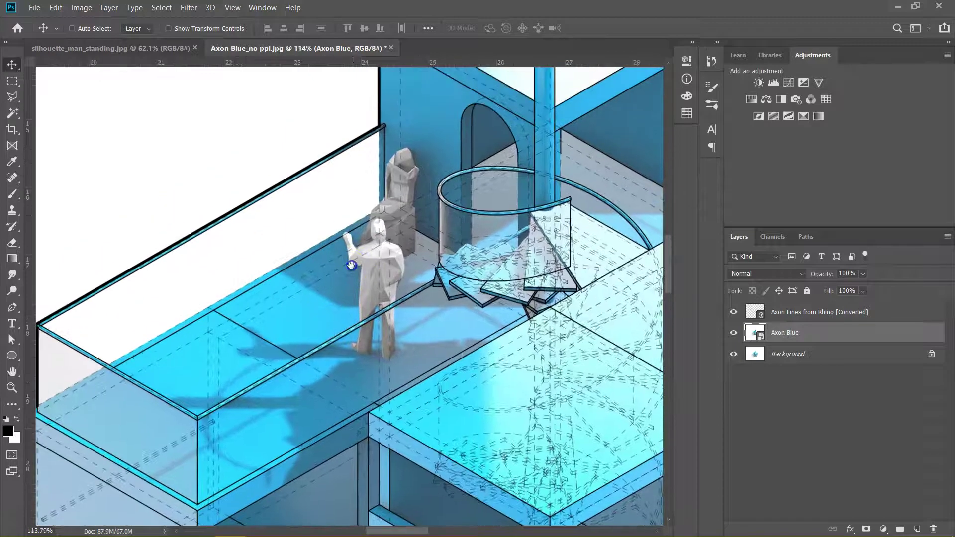
pyautogui.click(735, 333)
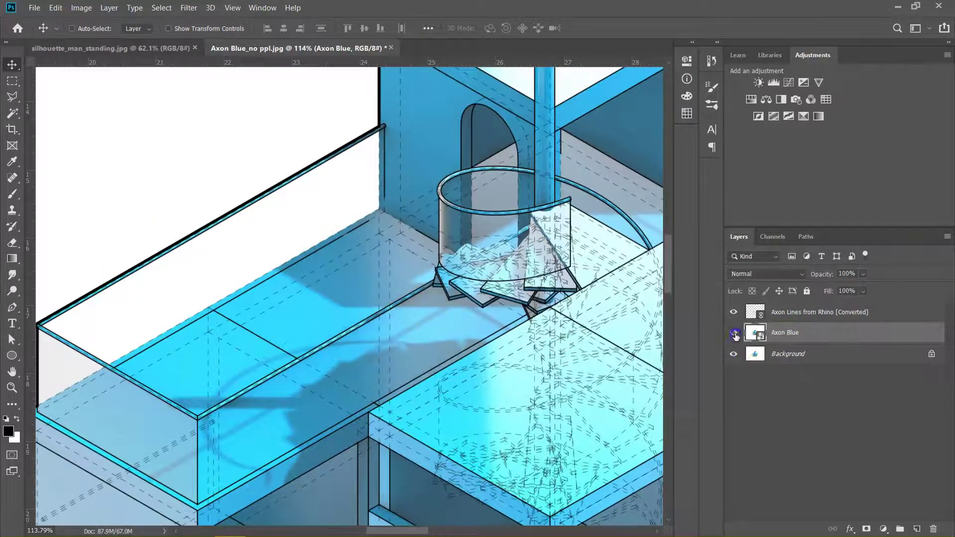
pyautogui.click(734, 334)
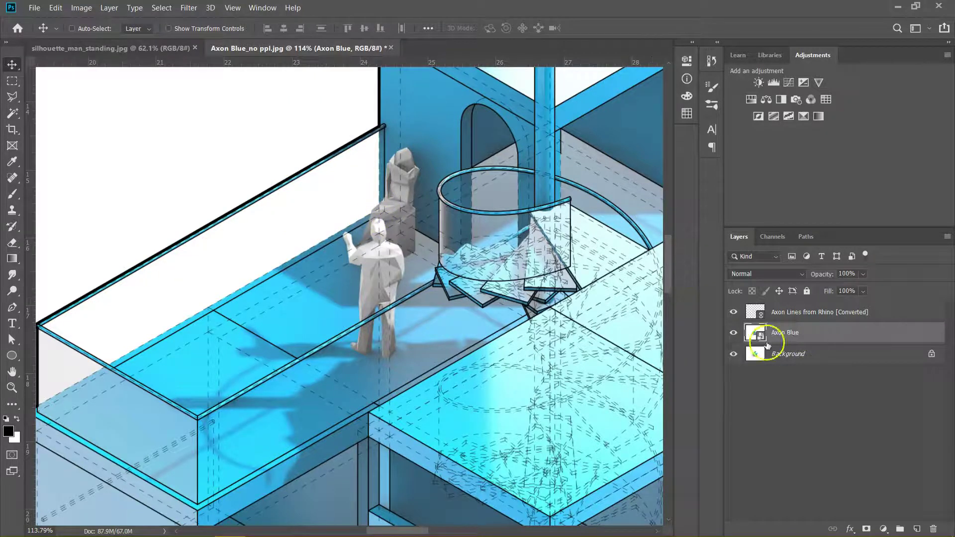
pyautogui.click(739, 336)
pyautogui.click(735, 336)
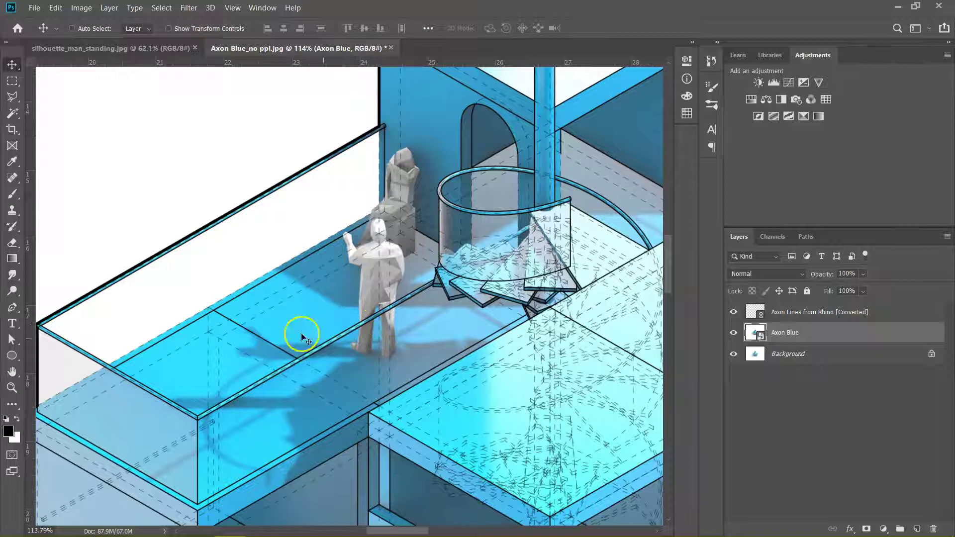
pyautogui.hotkey('ctrl', '0')
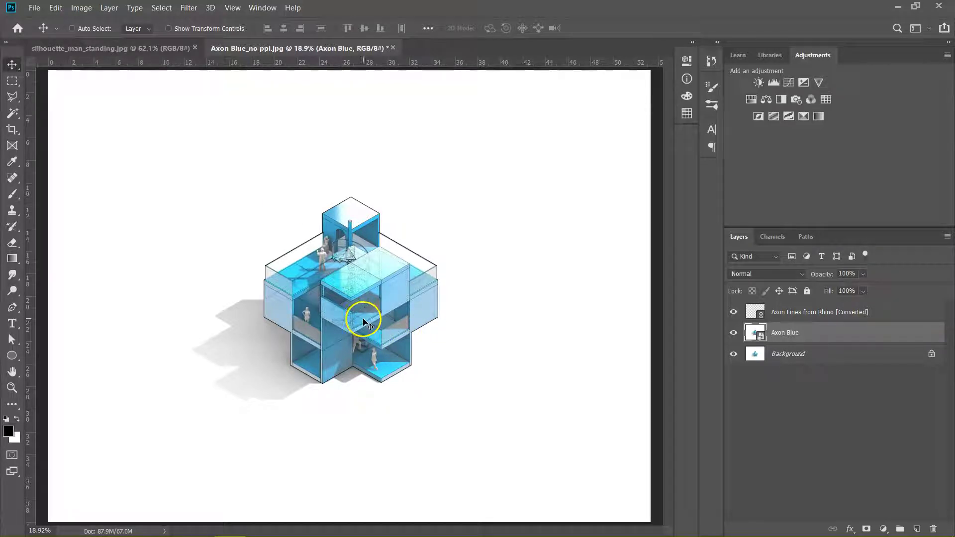
# Switch to the silhouette_man_standing.jpg document and look through the available brush preset groups
pyautogui.click(159, 48)
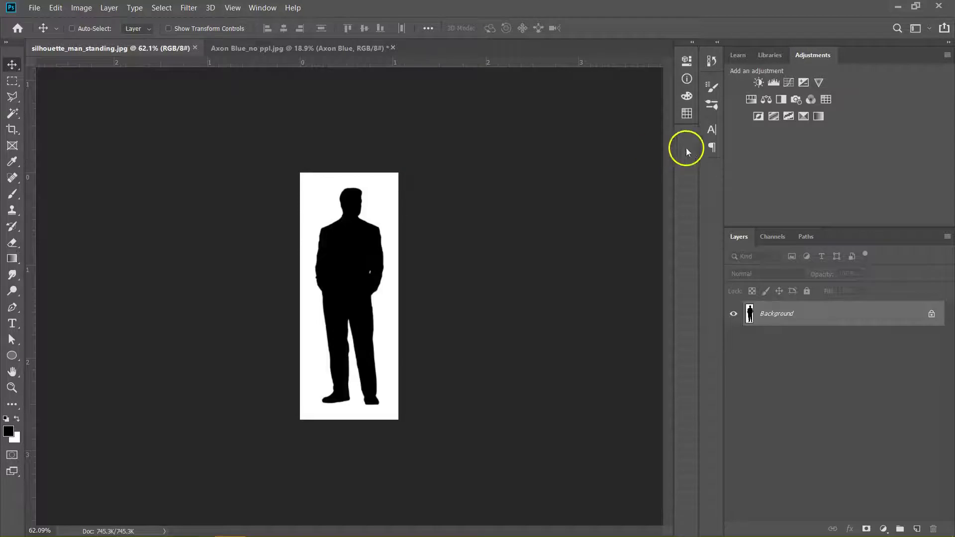
pyautogui.click(712, 104)
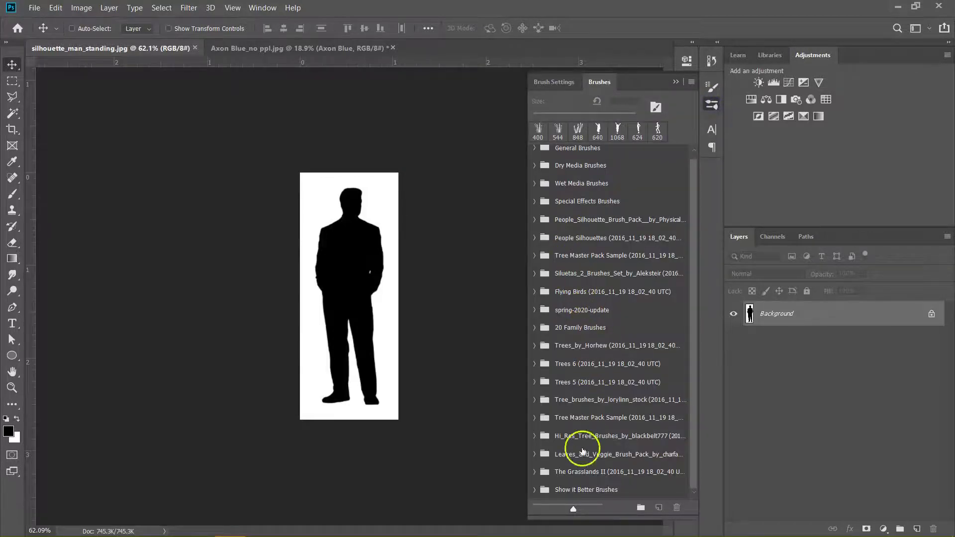
pyautogui.scroll(1, 572, 388)
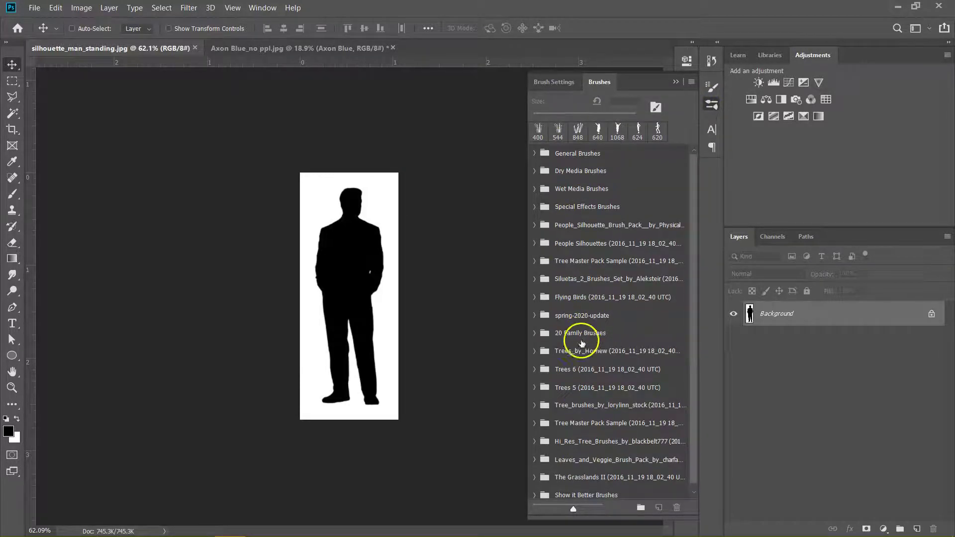
pyautogui.click(675, 83)
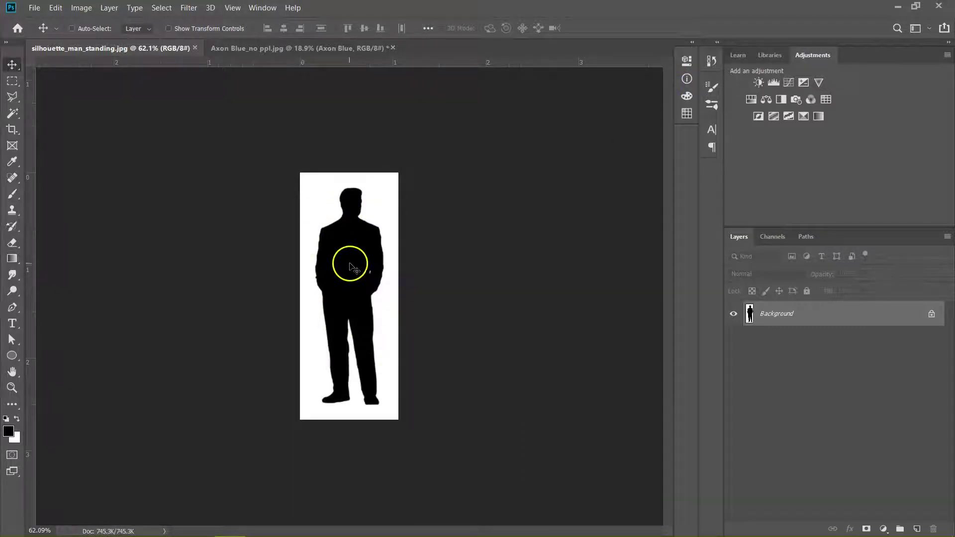
# Define a brush preset named Man 1 from the standing man silhouette
pyautogui.click(64, 9)
pyautogui.moveTo(82, 9)
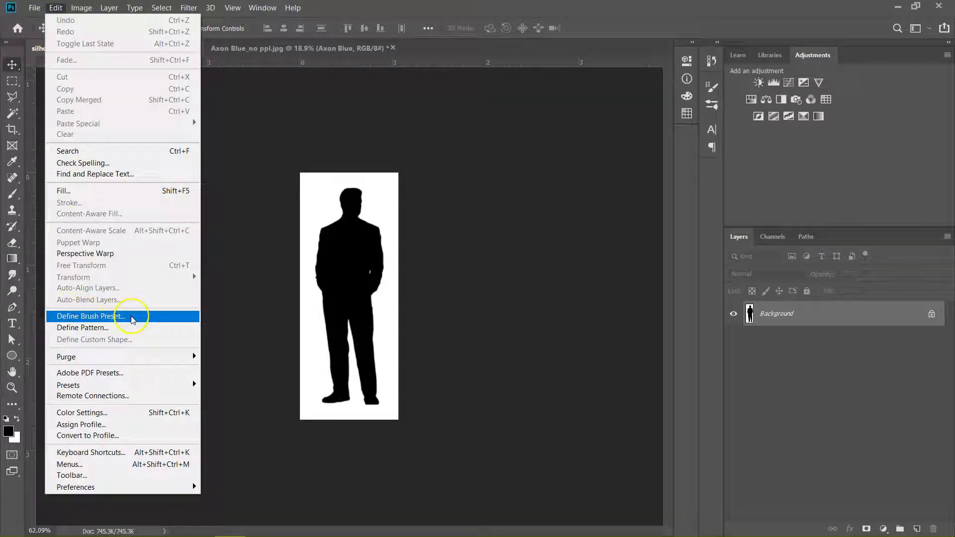
pyautogui.click(132, 317)
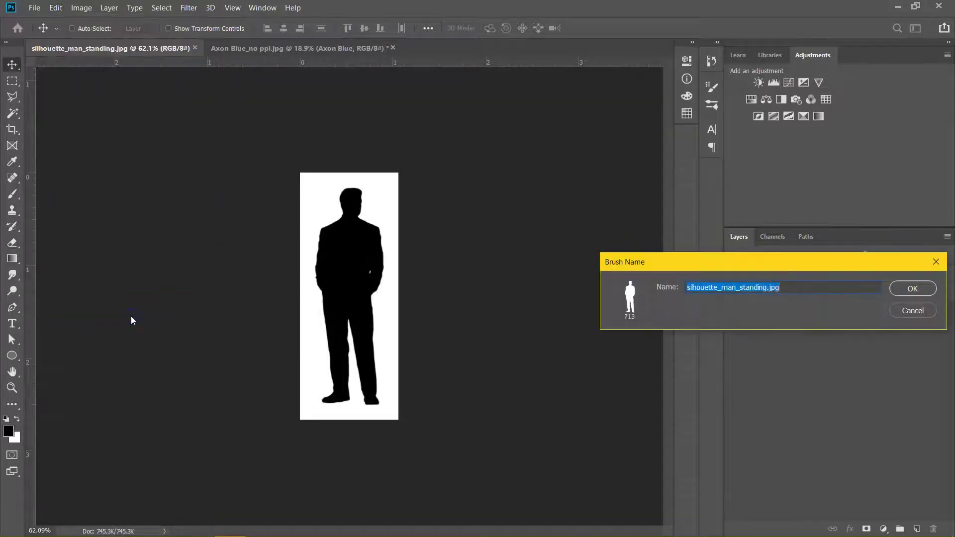
pyautogui.moveTo(746, 279)
pyautogui.mouseDown()
pyautogui.moveTo(591, 230)
pyautogui.moveTo(600, 241)
pyautogui.mouseUp()
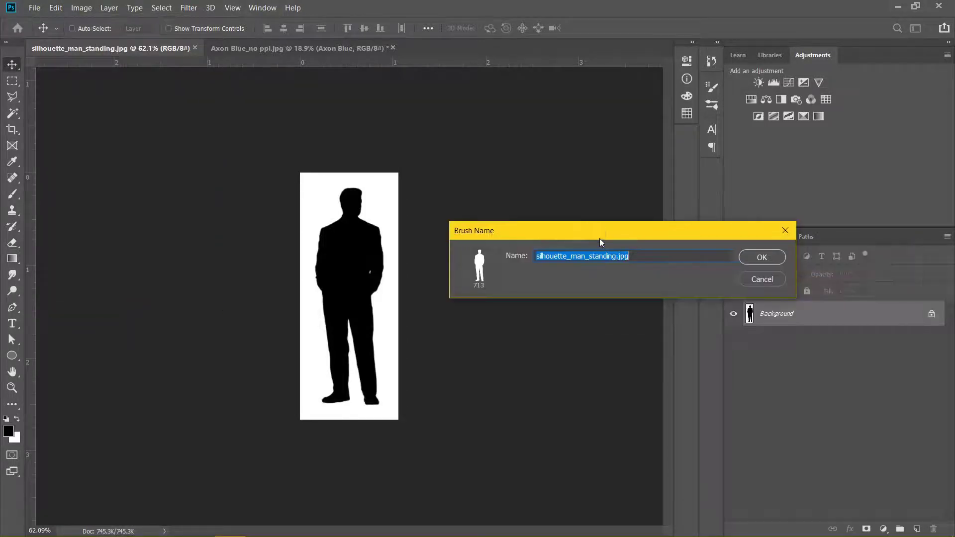
pyautogui.write('Man 1')
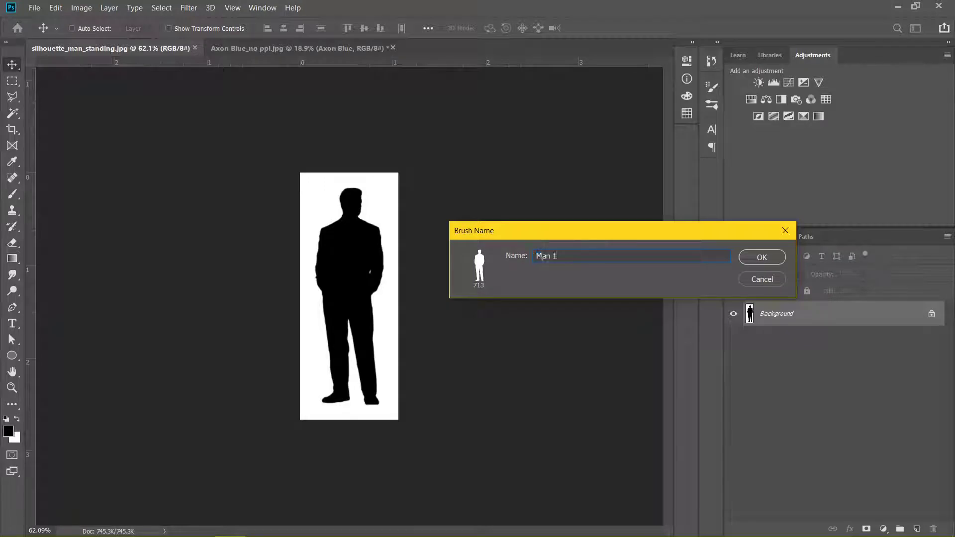
pyautogui.press('Return')
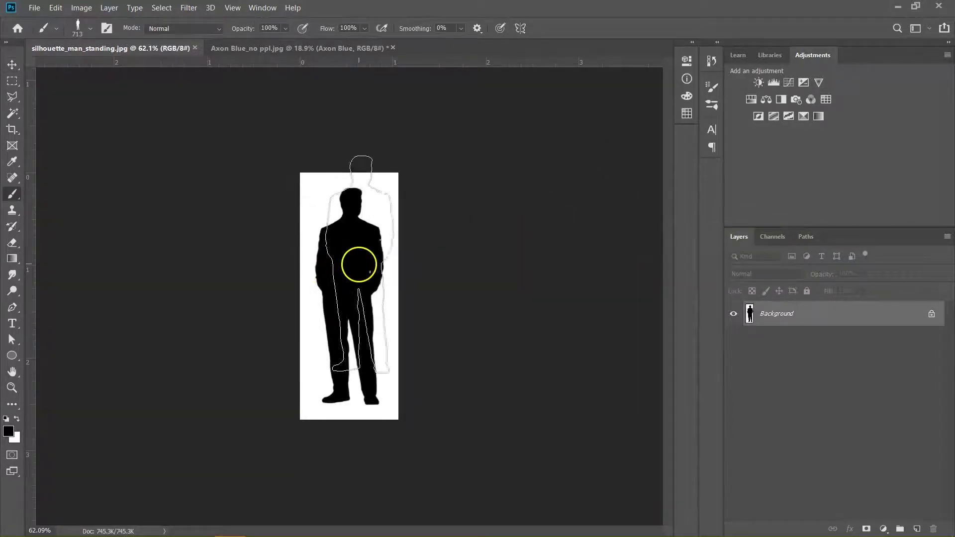
# Reduce the size of the man silhouette brush to 200 px
pyautogui.press('[')
pyautogui.press('[')
pyautogui.press('[')
pyautogui.press('[')
pyautogui.press('[')
pyautogui.press('[')
pyautogui.press('[')
pyautogui.press('[')
pyautogui.press('[')
pyautogui.press('[')
pyautogui.press('[')
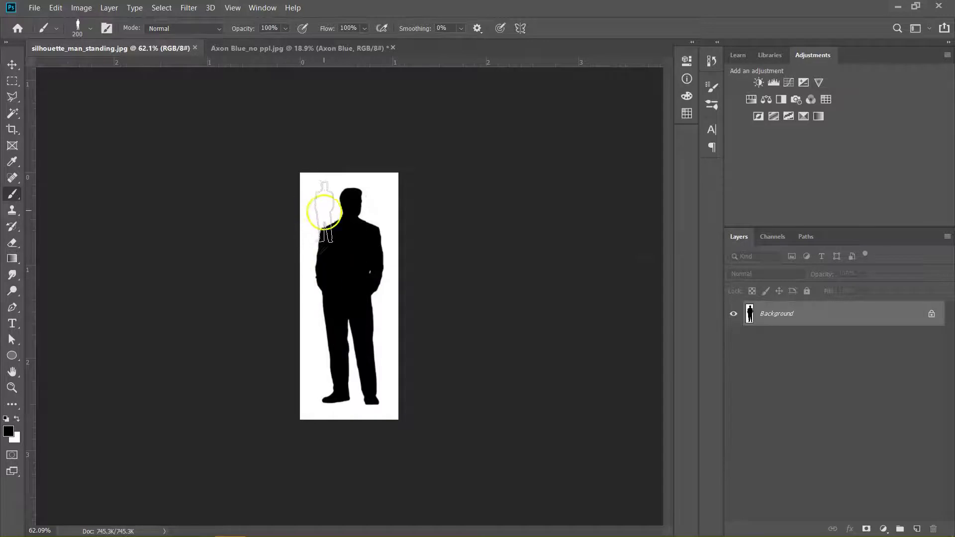
# Test the man silhouette brush at several sizes by stamping small figures around the large standing man
pyautogui.click(316, 202)
pyautogui.press('[')
pyautogui.press('[')
pyautogui.click(374, 198)
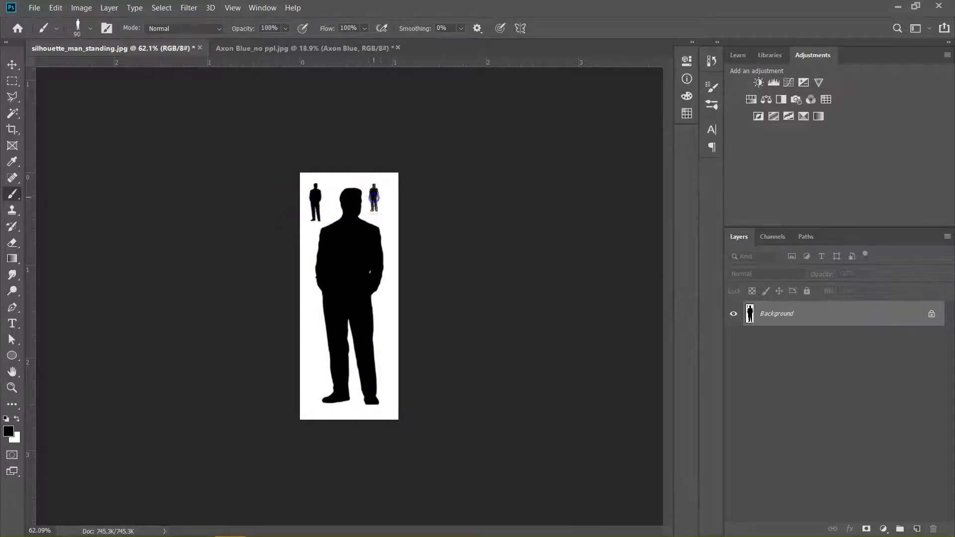
pyautogui.press(']')
pyautogui.press(']')
pyautogui.press(']')
pyautogui.press(']')
pyautogui.press(']')
pyautogui.click(387, 326)
pyautogui.press('[')
pyautogui.press('[')
pyautogui.press('[')
pyautogui.click(309, 346)
# Switch to Axon Blue_no ppl.jpg, add a new layer above Axon Blue, and enlarge the man brush to 250 px
pyautogui.click(247, 48)
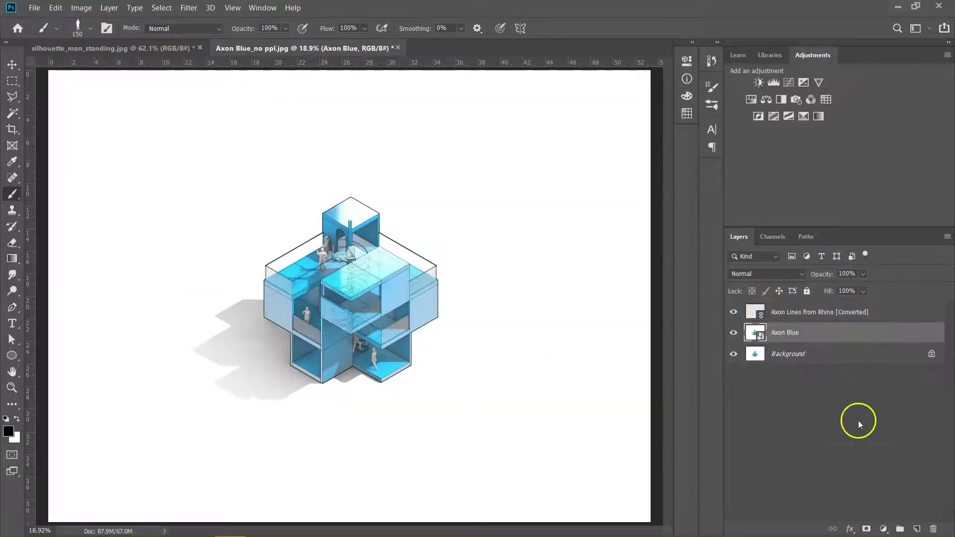
pyautogui.click(916, 530)
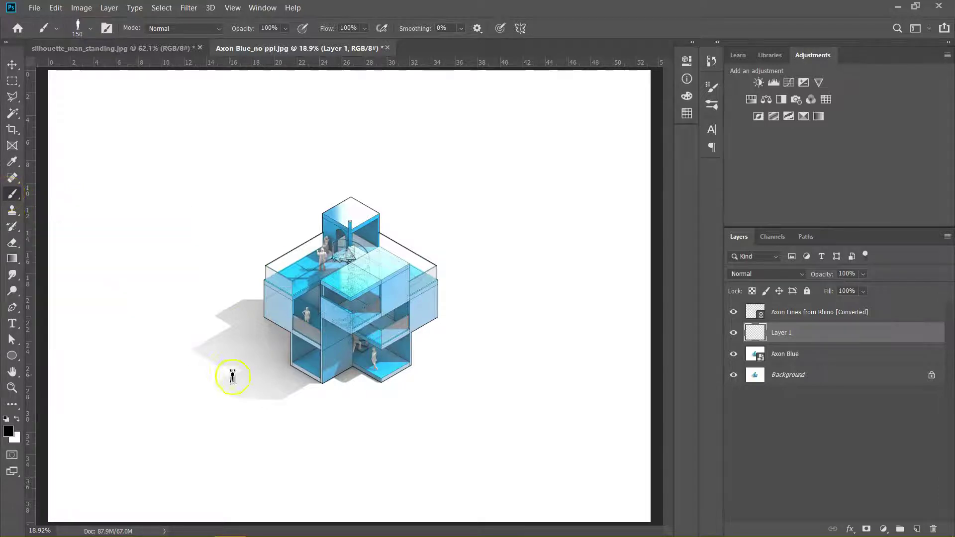
pyautogui.press(']')
pyautogui.press(']')
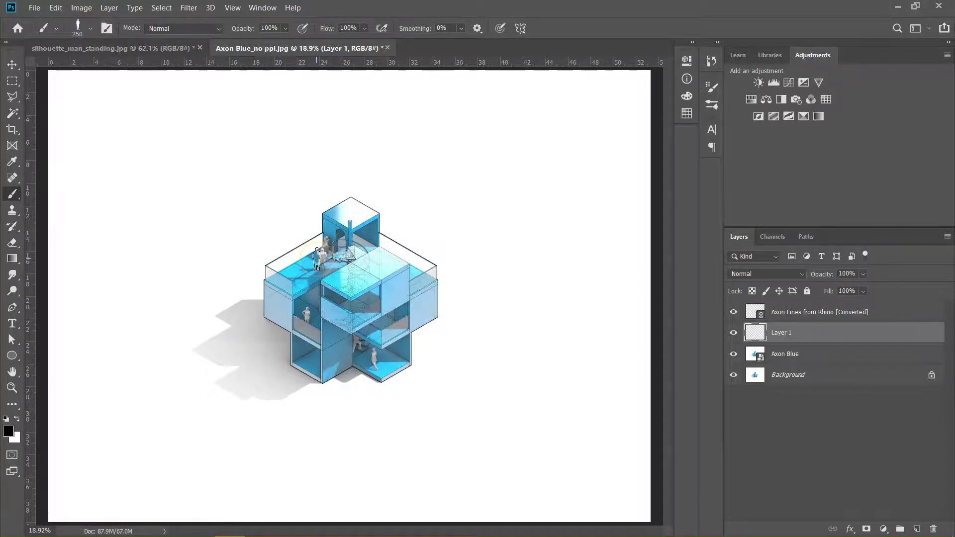
pyautogui.scroll(5, 317, 258)
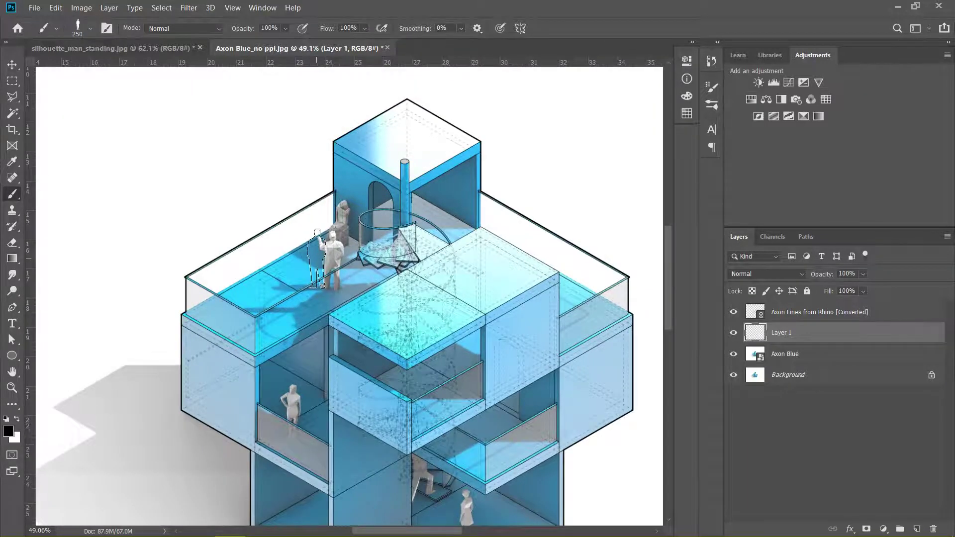
pyautogui.press(']')
pyautogui.press(']')
pyautogui.press(']')
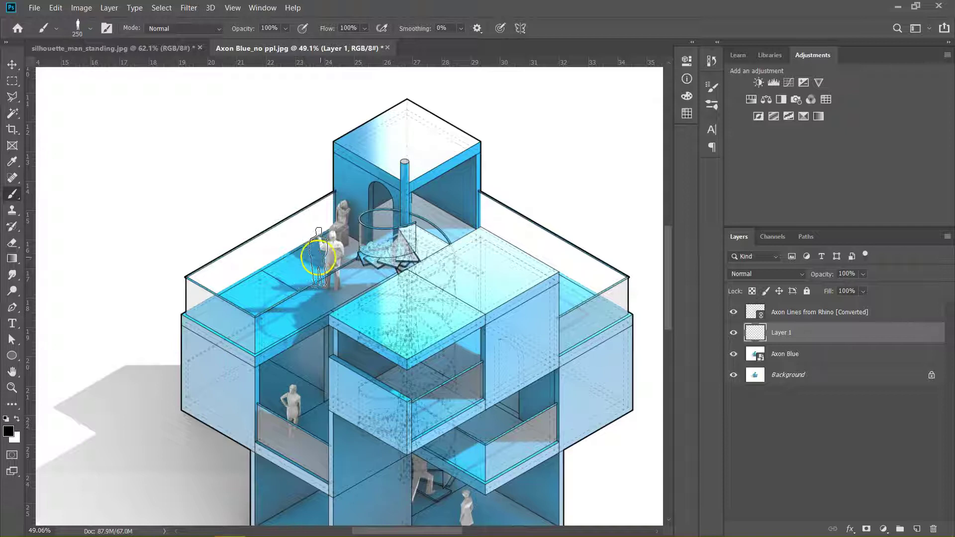
# Stamp man silhouettes on the roof terrace, in the tower opening, in the open ground-floor room and on the ground outside the building
pyautogui.click(332, 262)
pyautogui.hotkey('ctrl', 'z')
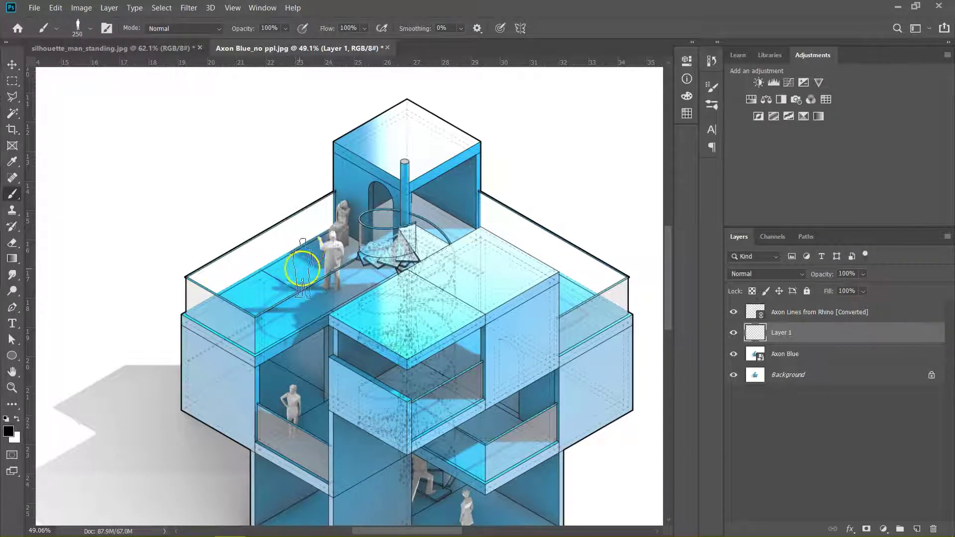
pyautogui.click(292, 234)
pyautogui.scroll(-2, 285, 250)
pyautogui.hscroll(2, 318, 253)
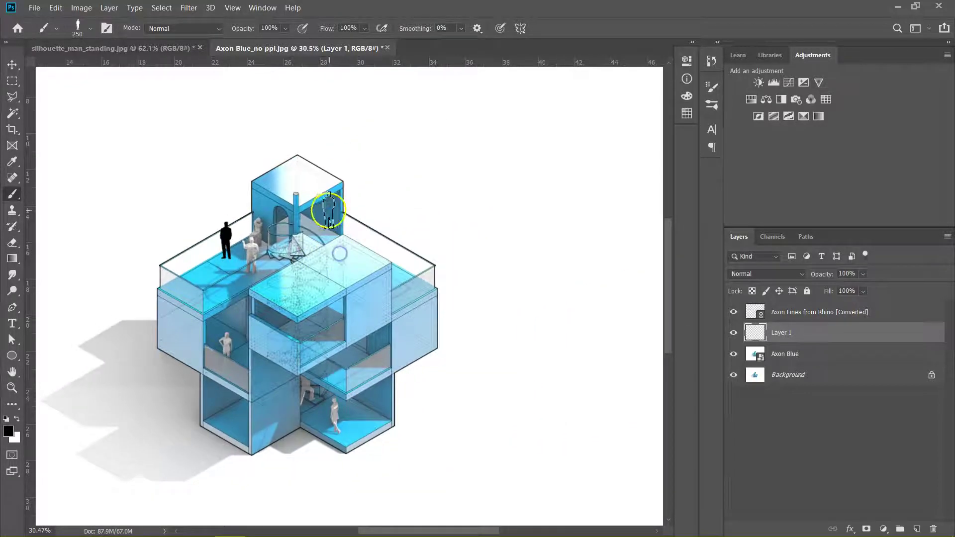
pyautogui.click(328, 221)
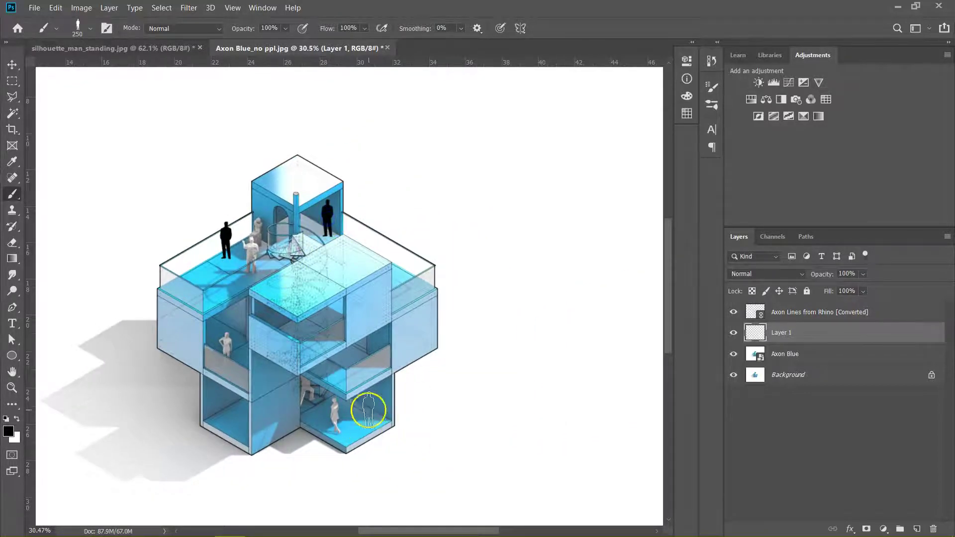
pyautogui.click(178, 390)
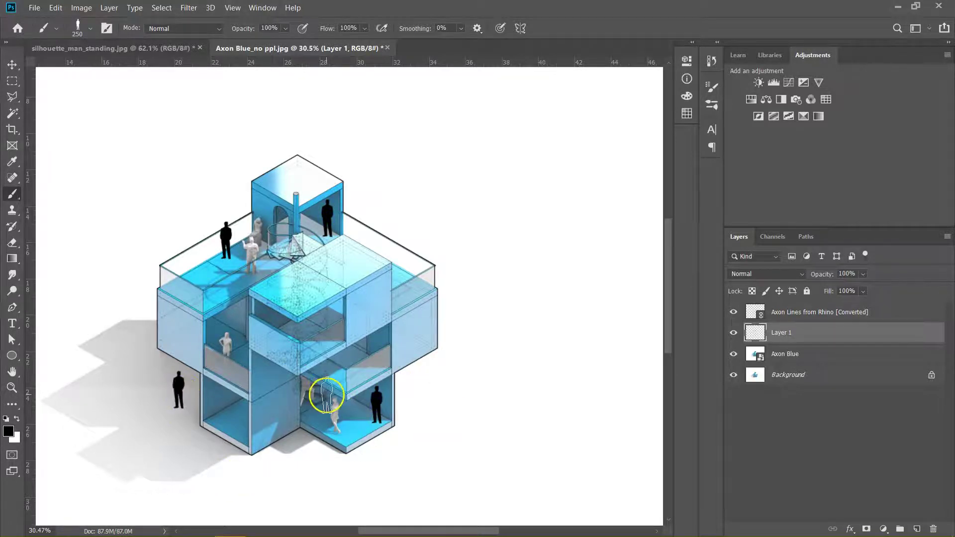
# Stamp a man silhouette beside the modelled figure on the middle-floor balcony, and switch to the Move tool
pyautogui.scroll(-1, 324, 390)
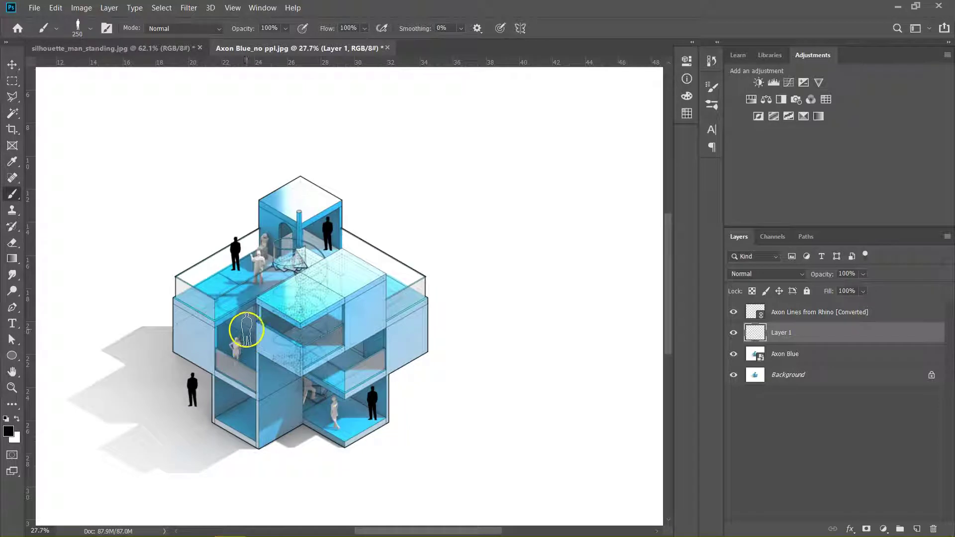
pyautogui.scroll(4, 248, 348)
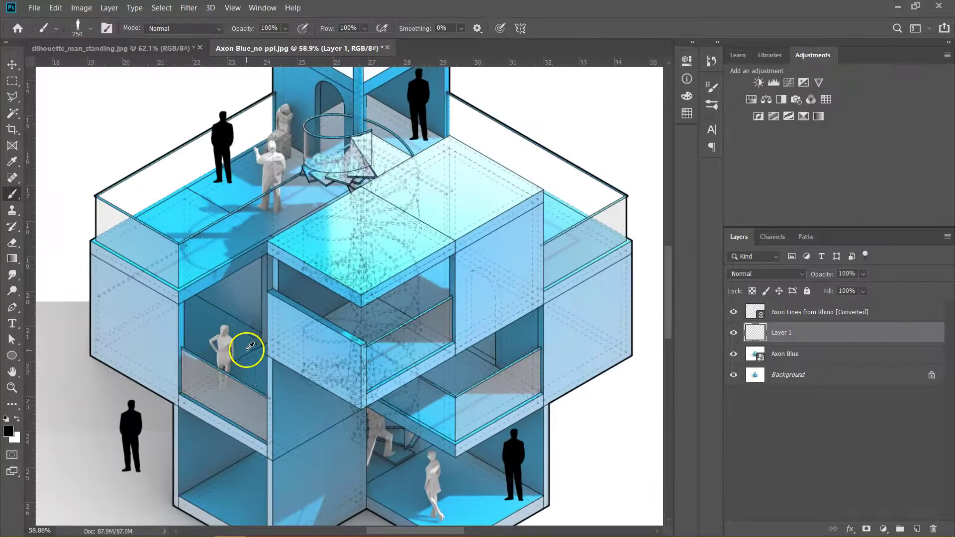
pyautogui.click(247, 339)
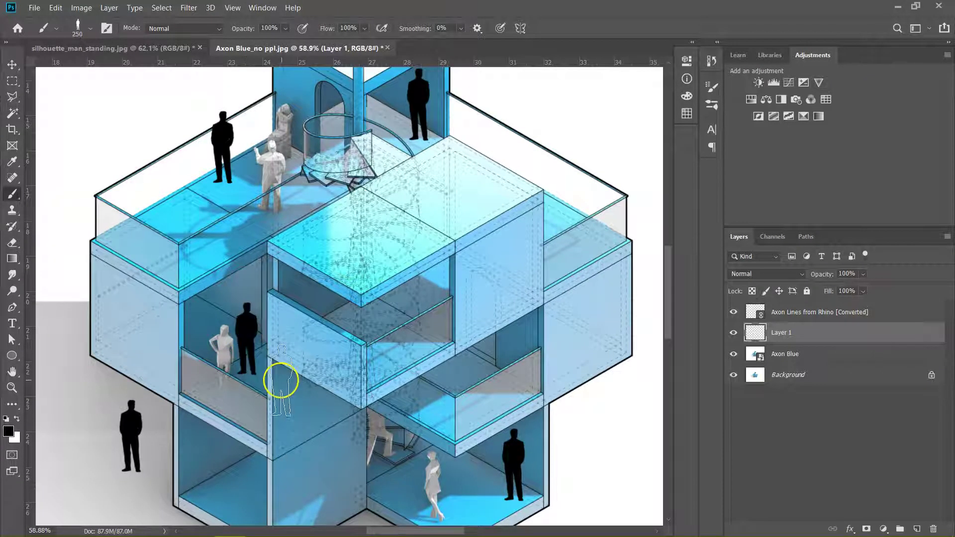
pyautogui.press('v')
pyautogui.scroll(-3, 282, 374)
pyautogui.scroll(-2, 282, 374)
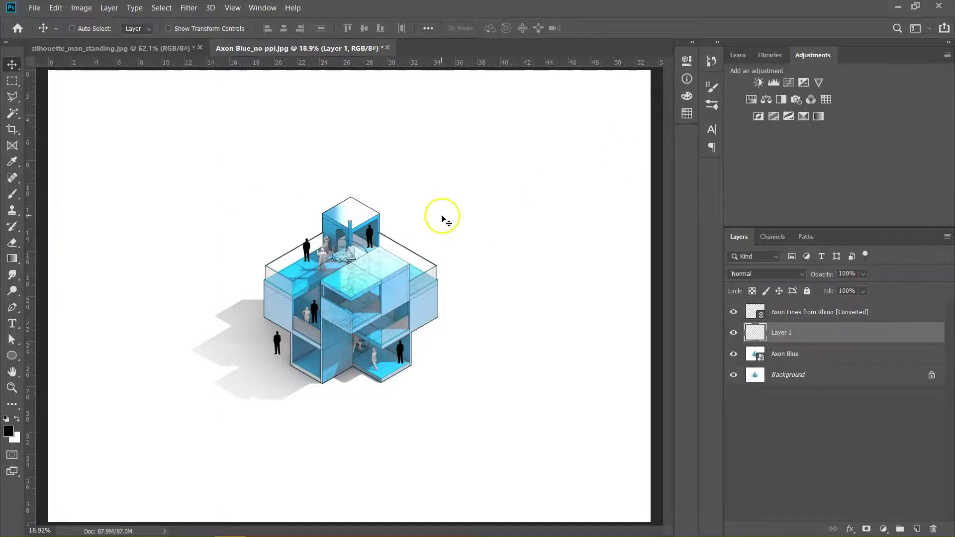
# Choose Sampled Brush 1 from the People_Silhouette_Brush_Pack preset group
pyautogui.click(712, 106)
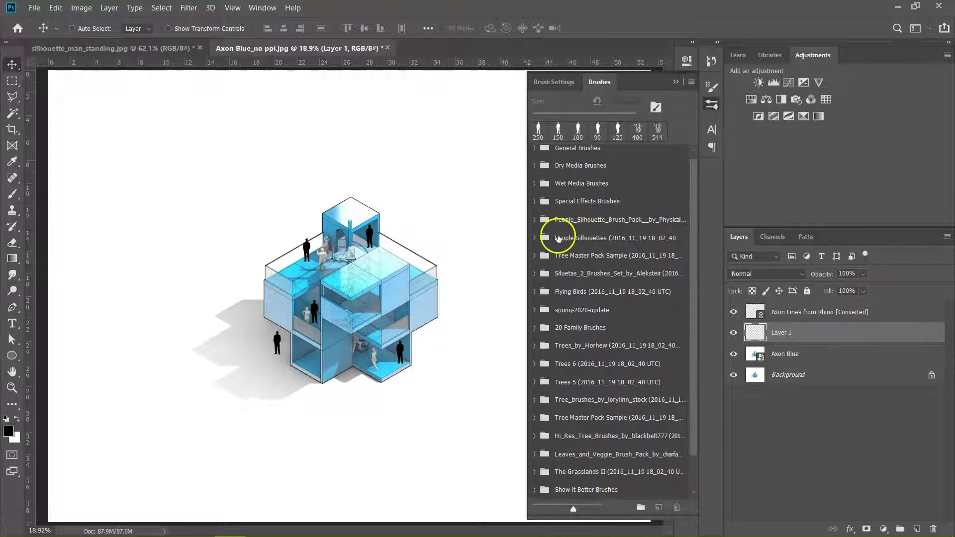
pyautogui.click(556, 220)
pyautogui.click(536, 222)
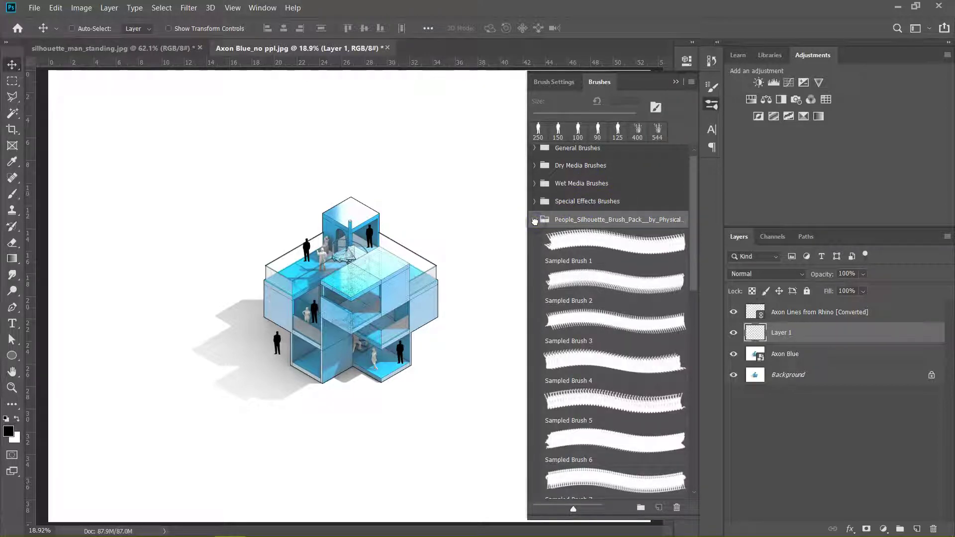
pyautogui.click(579, 253)
# Reduce the jumping figure brush to 200 px and stamp it next to the man standing outside the building
pyautogui.scroll(5, 256, 251)
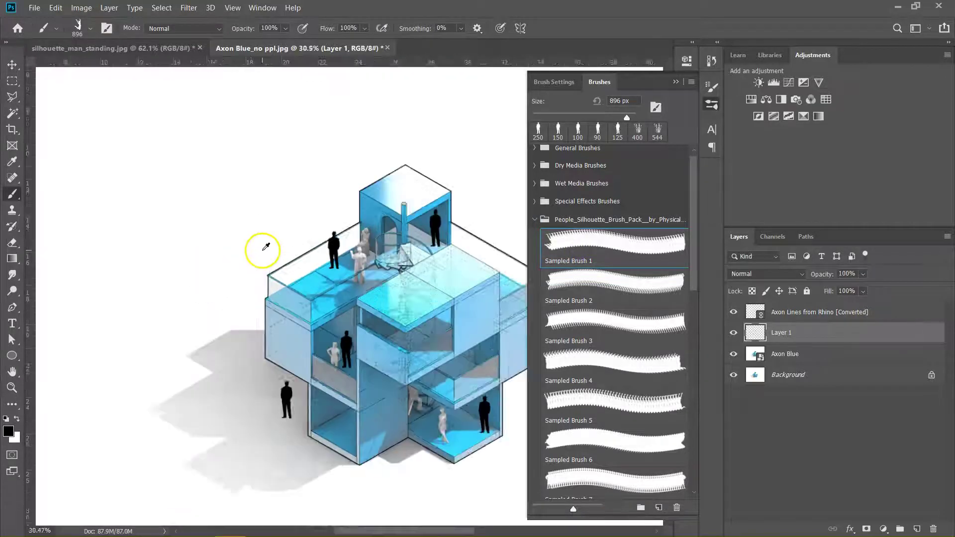
pyautogui.scroll(-3, 262, 251)
pyautogui.press('[')
pyautogui.press('[')
pyautogui.press('[')
pyautogui.press('[')
pyautogui.press('[')
pyautogui.press('[')
pyautogui.press('[')
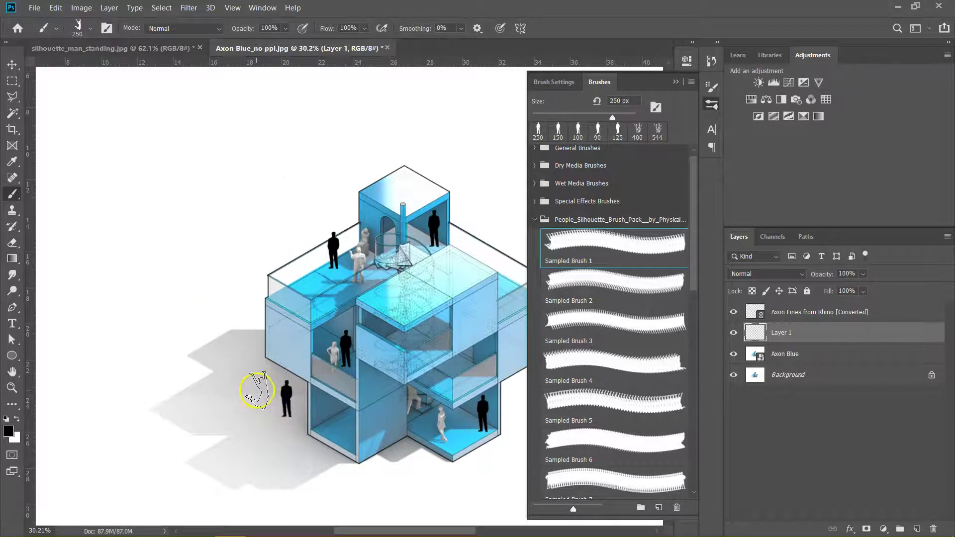
pyautogui.click(255, 390)
# Choose Sampled Brush 2, reduce it to 300 px, and stamp the figure on the smaller terrace opposite the main roof terrace
pyautogui.click(576, 293)
pyautogui.moveTo(390, 302); pyautogui.dragTo(219, 318)
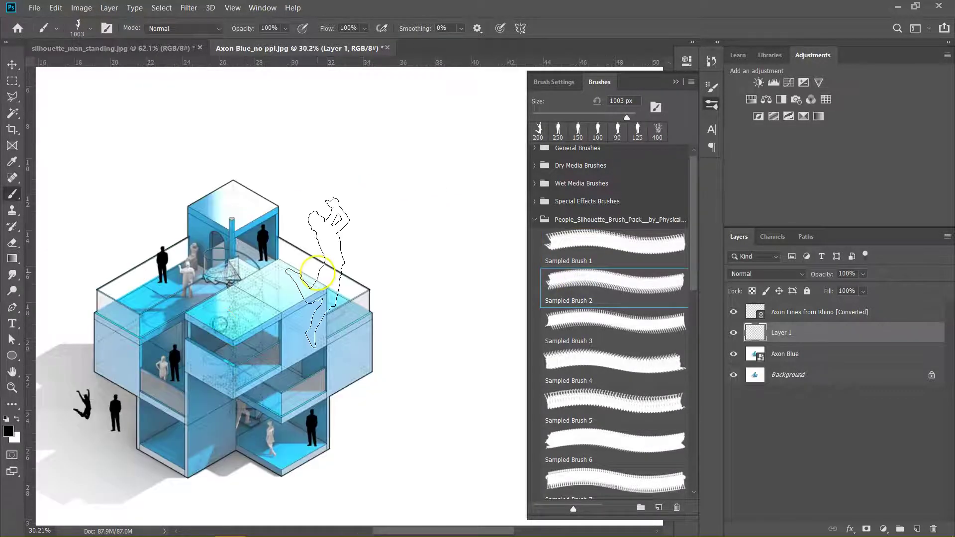
pyautogui.press('[')
pyautogui.press('[')
pyautogui.press('[')
pyautogui.press('[')
pyautogui.press('[')
pyautogui.press('[')
pyautogui.press('[')
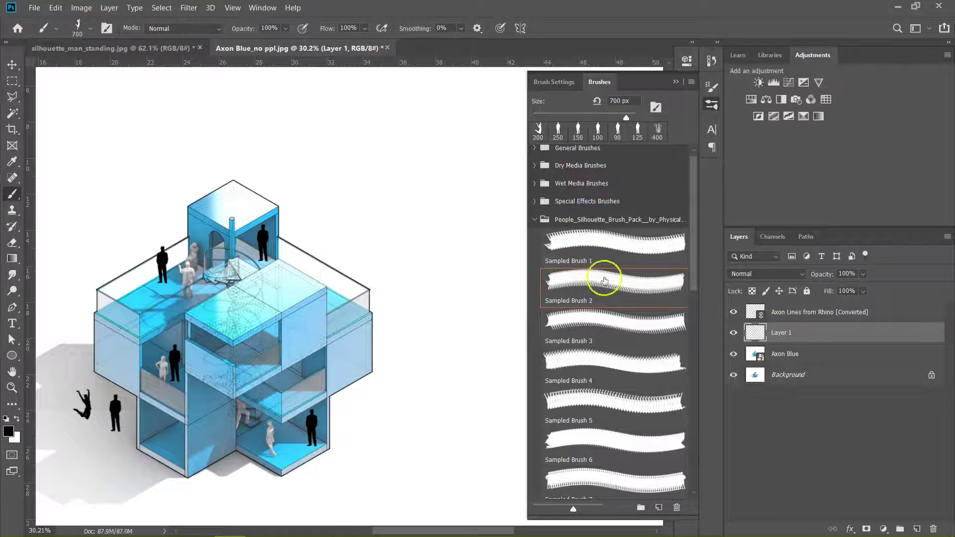
pyautogui.press(']')
pyautogui.click(340, 279)
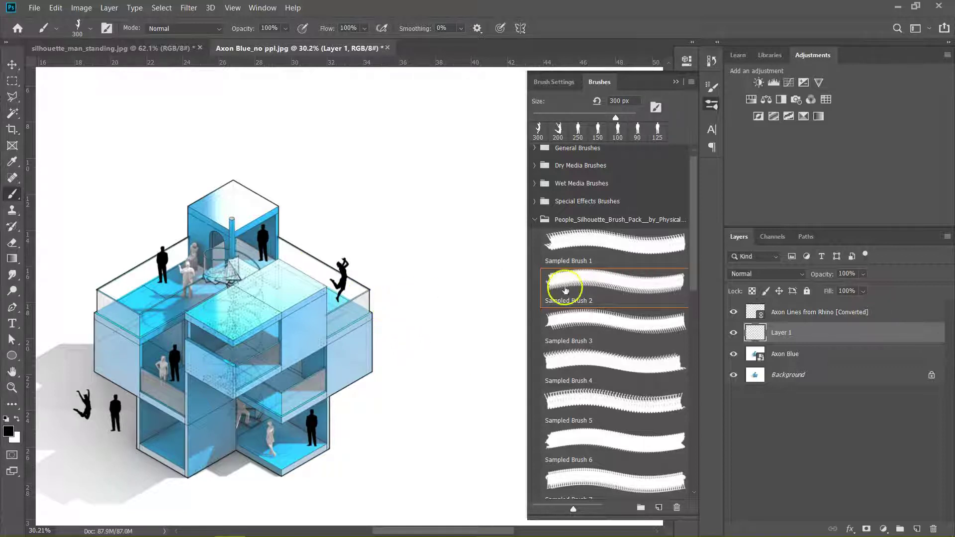
# Choose Sampled Brush 3, size it to 300 px, and stamp the jumping figure on top of the central glass roof
pyautogui.click(570, 329)
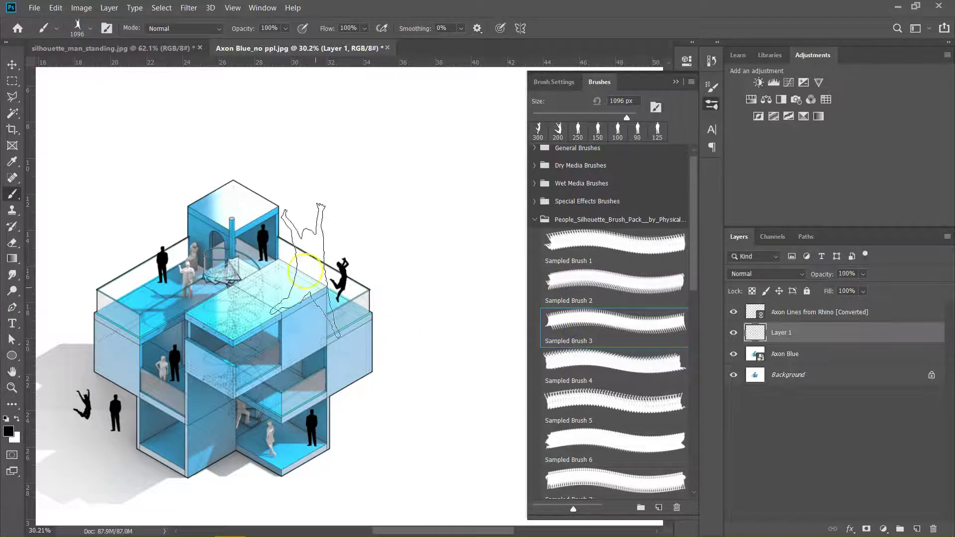
pyautogui.press('[')
pyautogui.press('[')
pyautogui.press('[')
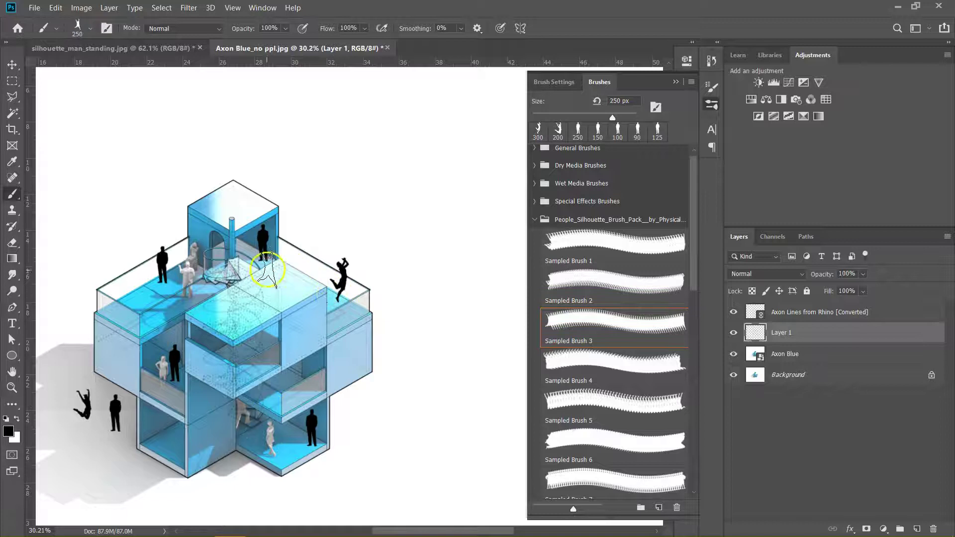
pyautogui.press(']')
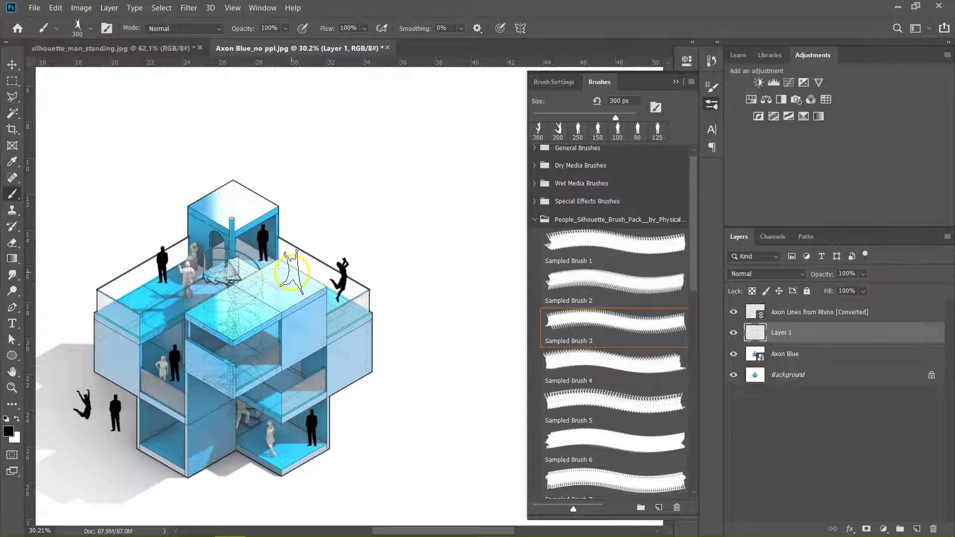
pyautogui.click(293, 273)
pyautogui.hotkey('ctrl', '-')
pyautogui.moveTo(302, 297); pyautogui.dragTo(357, 277)
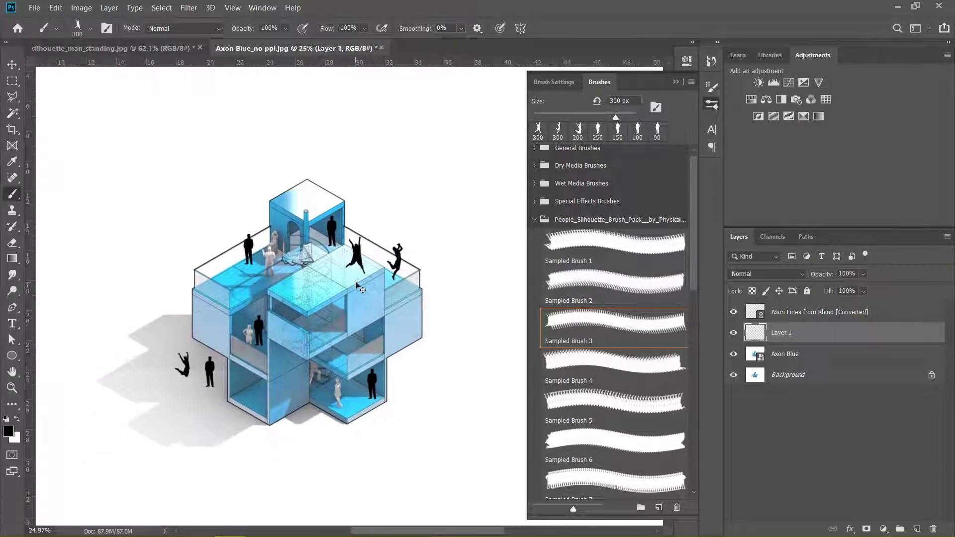
# Collapse the people silhouette pack and choose the grouping3 brush from the Flying Birds preset group
pyautogui.click(543, 220)
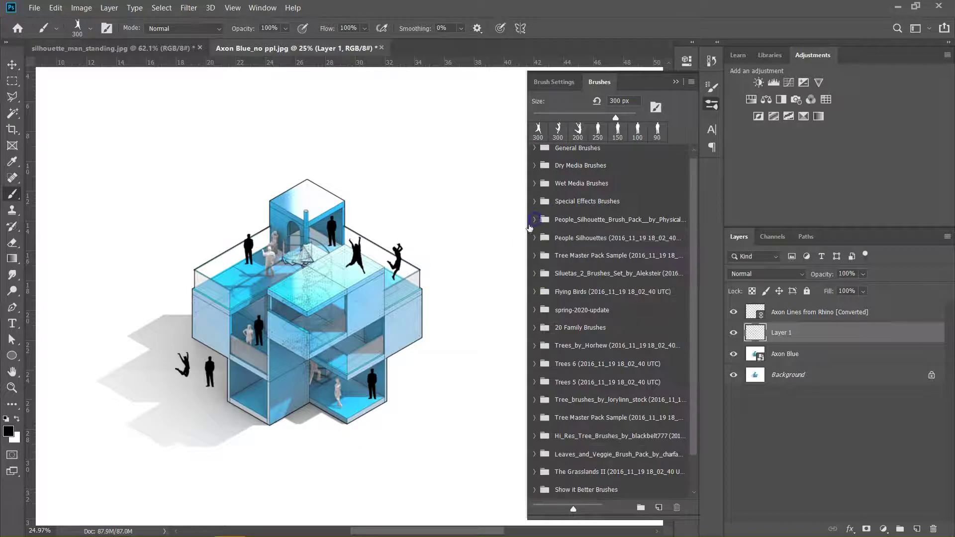
pyautogui.scroll(-1, 567, 388)
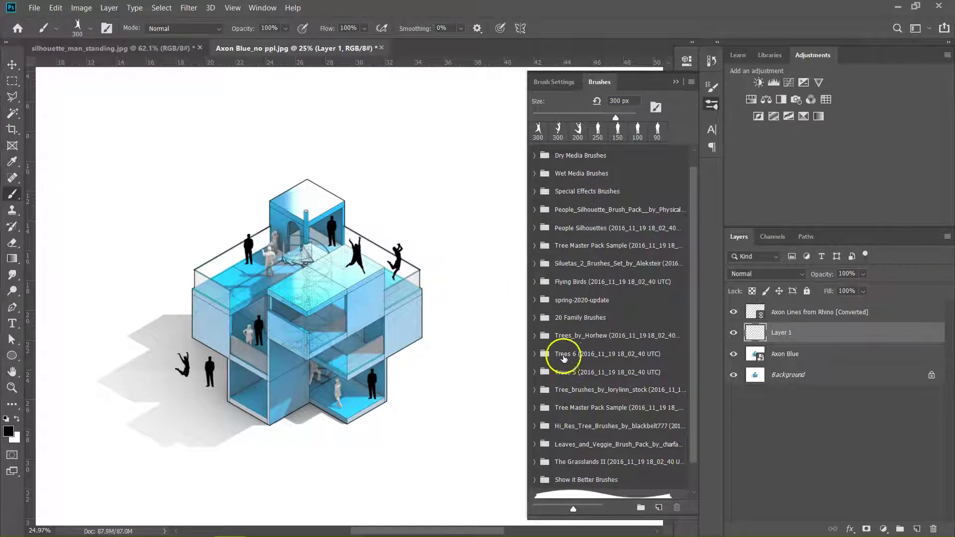
pyautogui.click(579, 284)
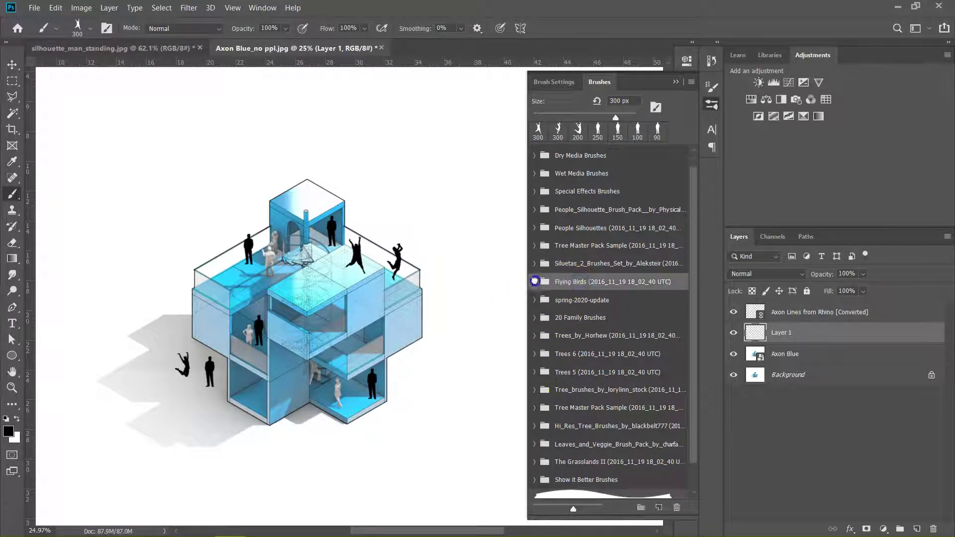
pyautogui.click(535, 282)
pyautogui.click(614, 318)
pyautogui.click(613, 343)
pyautogui.click(596, 394)
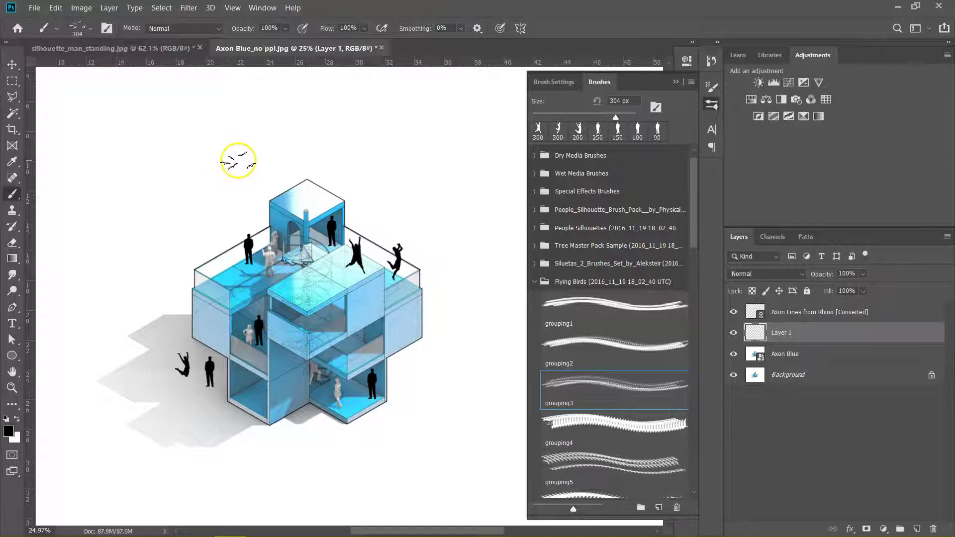
# Stamp a flock of birds at 304 px in the sky beside the tower, and collapse the Flying Birds group
pyautogui.click(246, 174)
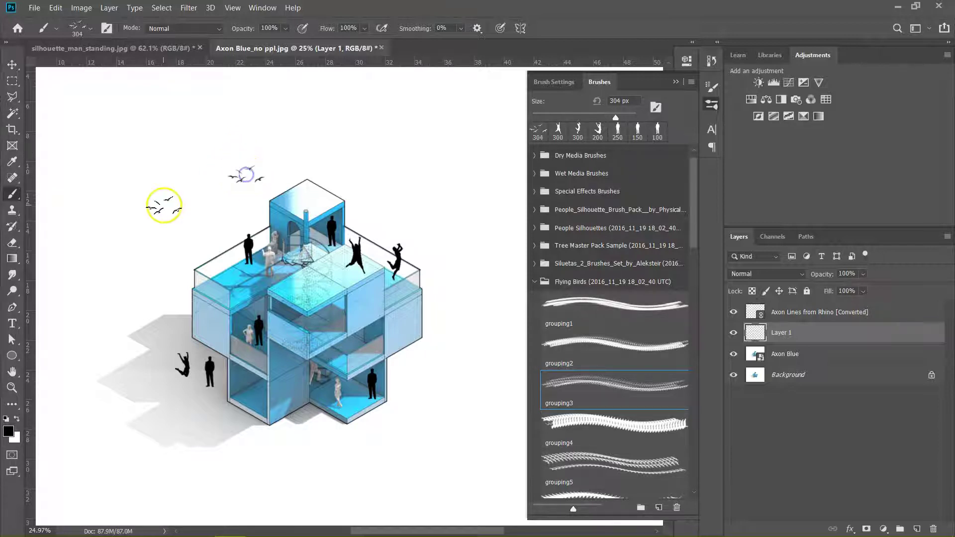
pyautogui.keyDown('alt'); pyautogui.scroll(1, 249, 197); pyautogui.keyUp('alt')
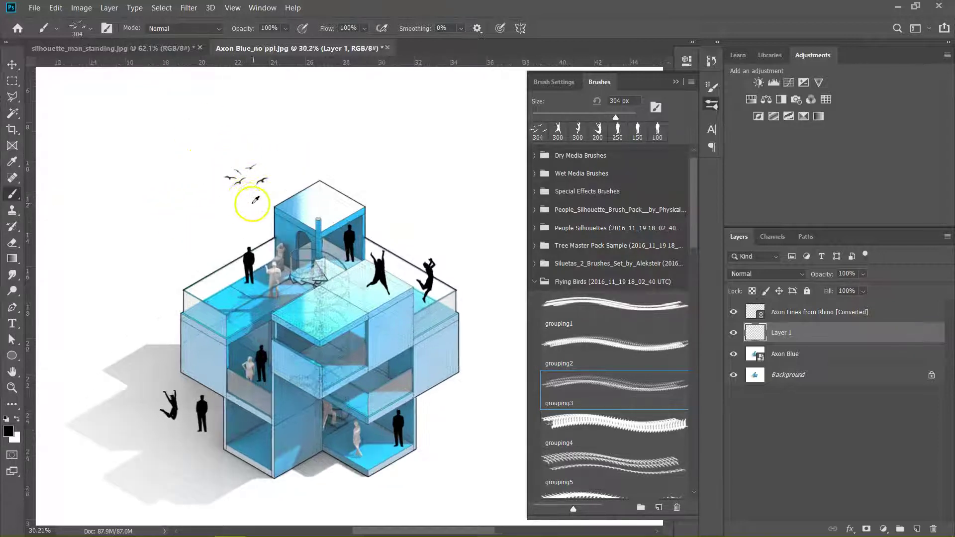
pyautogui.moveTo(290, 203); pyautogui.dragTo(252, 215)
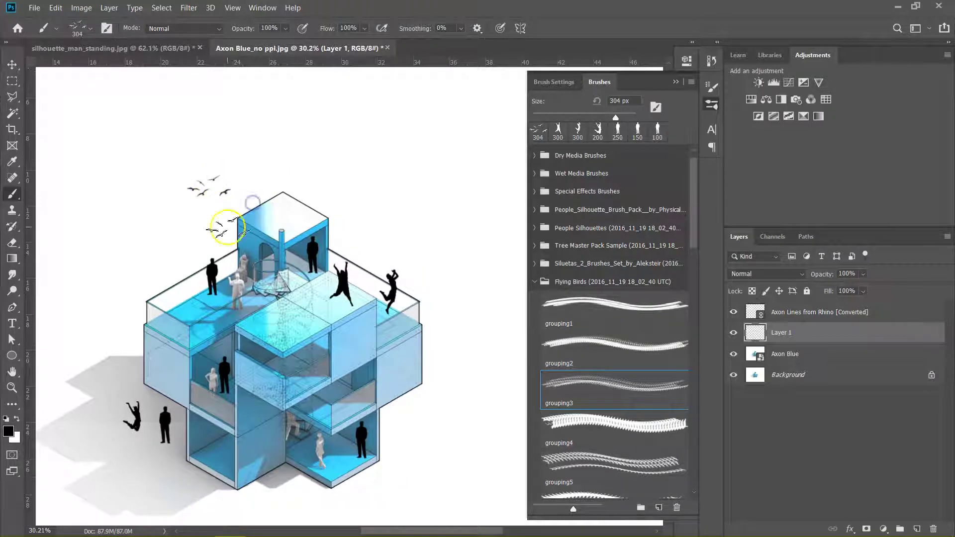
pyautogui.moveTo(355, 313); pyautogui.dragTo(388, 330)
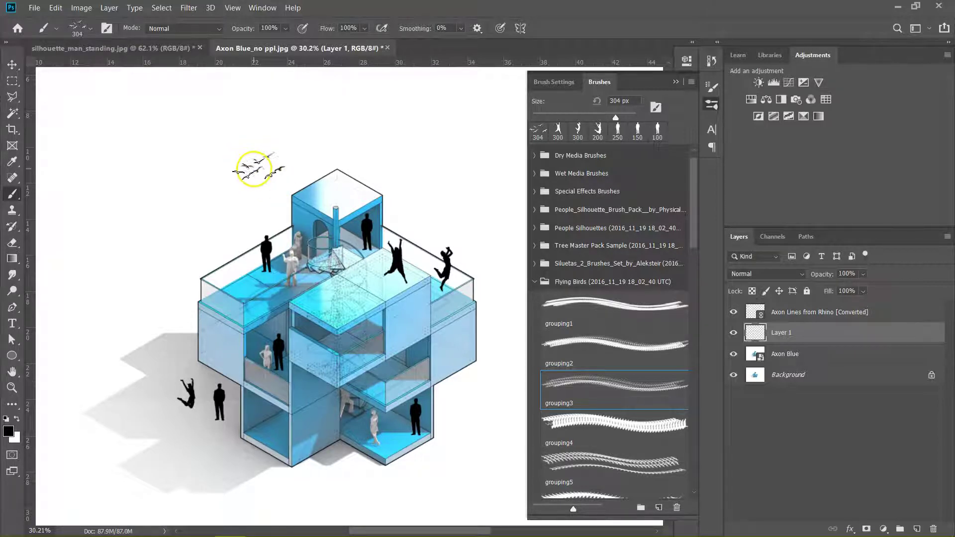
pyautogui.scroll(-1, 252, 168)
pyautogui.click(266, 163)
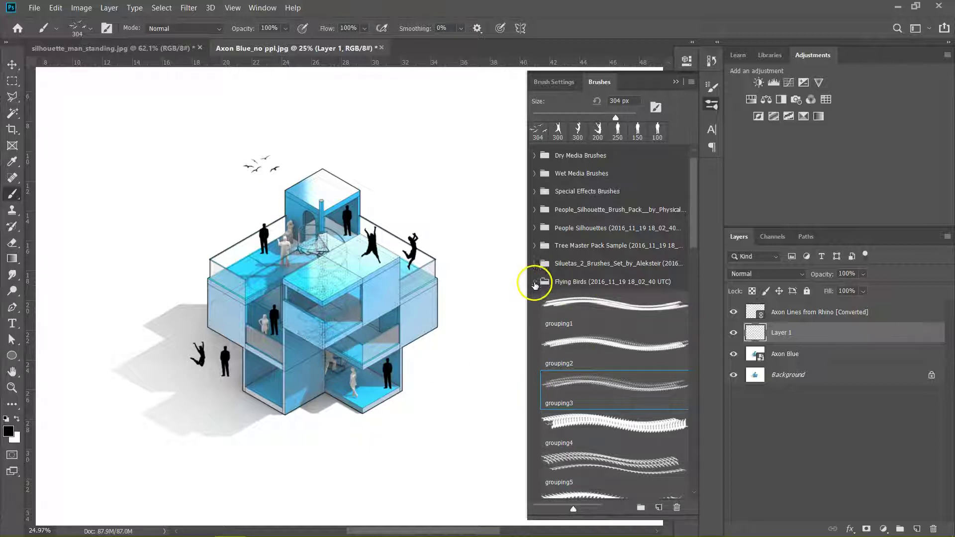
pyautogui.click(534, 283)
pyautogui.scroll(1, 558, 262)
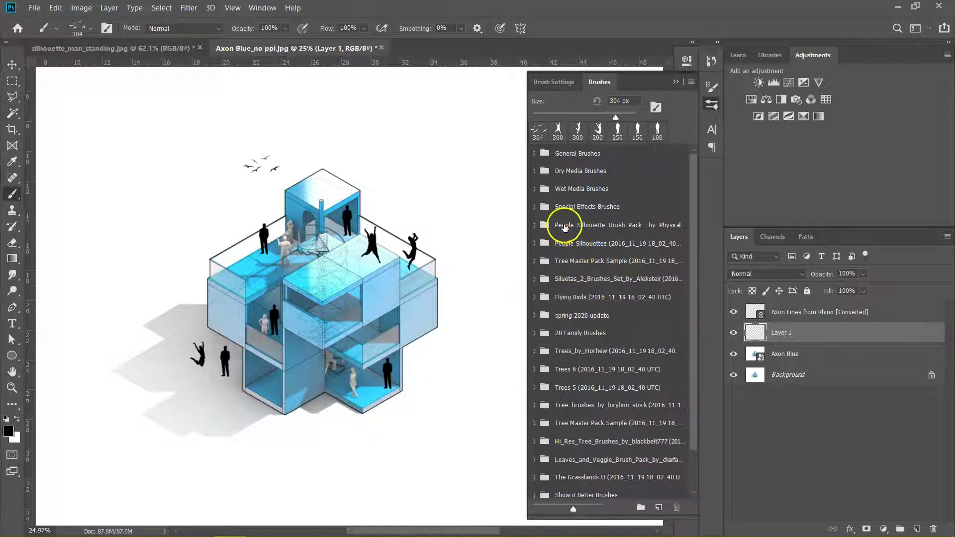
# Expand the Trees_by_Horhew brush group and choose the cactus1.jpg brush
pyautogui.click(588, 351)
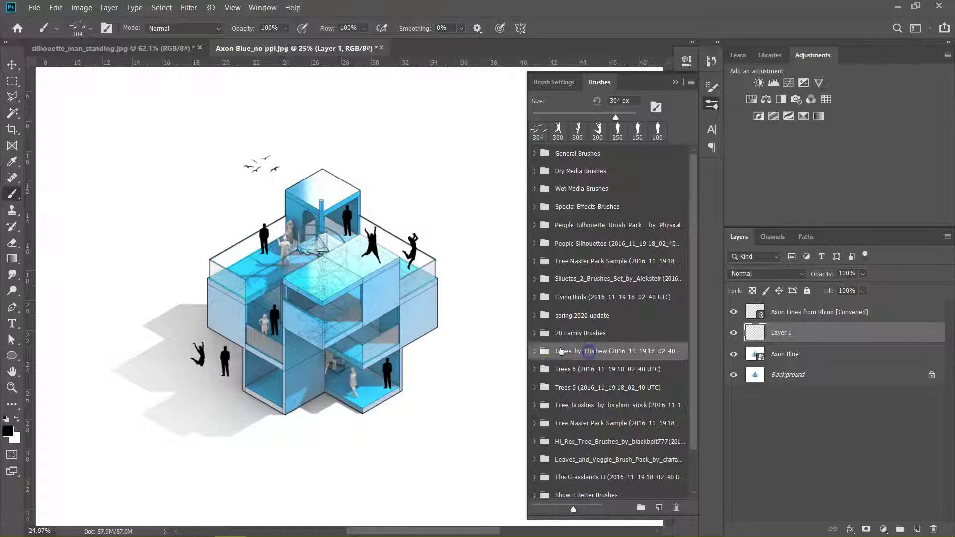
pyautogui.click(535, 350)
pyautogui.click(575, 379)
pyautogui.click(580, 427)
pyautogui.scroll(-2, 567, 445)
pyautogui.click(598, 423)
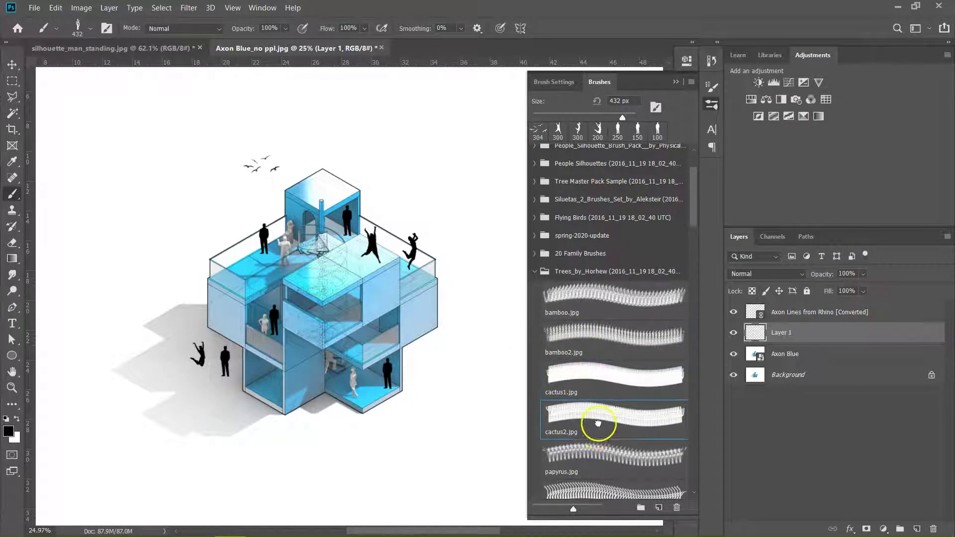
pyautogui.scroll(-1, 587, 460)
pyautogui.click(591, 379)
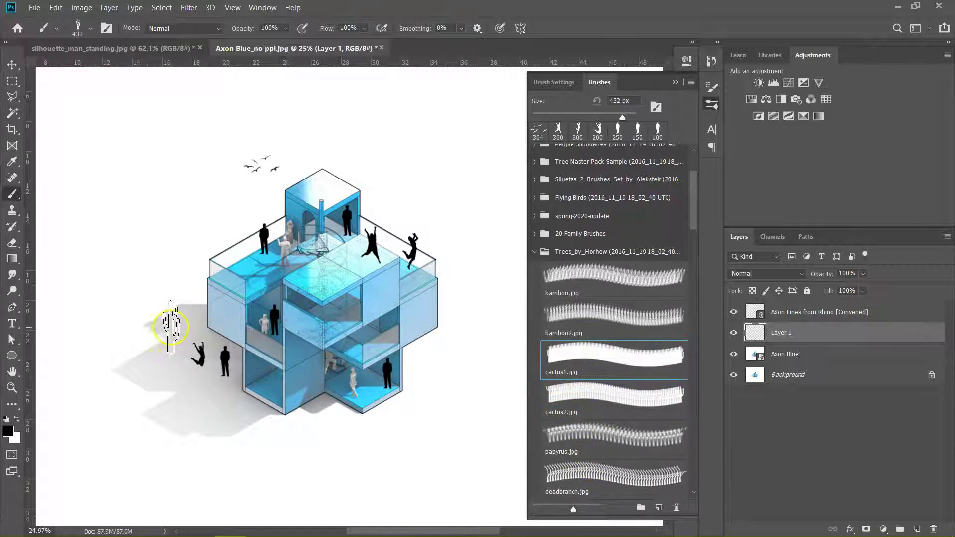
# Stamp the cactus1.jpg brush at 400 px by the building's shadow and cactus2.jpg at 440 px on the building's opposite side
pyautogui.press(']')
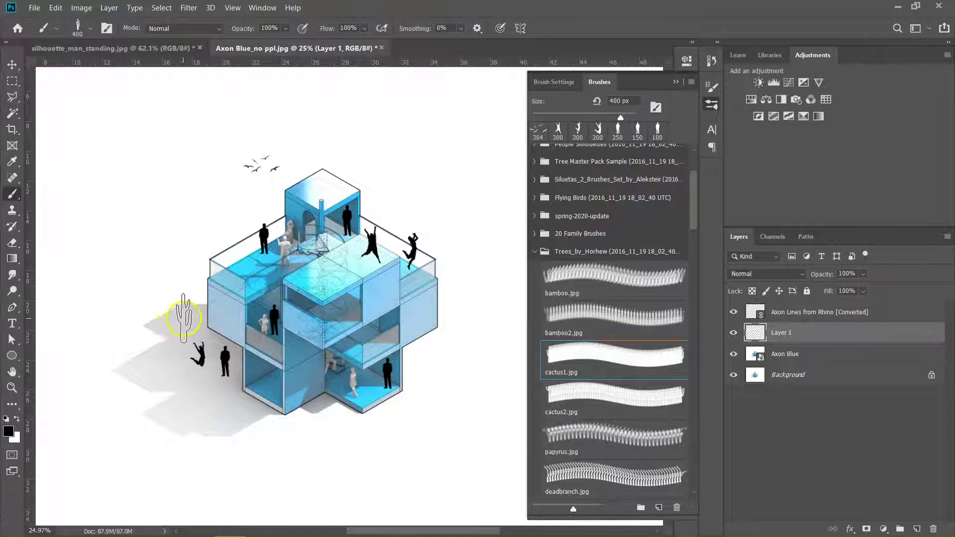
pyautogui.click(182, 311)
pyautogui.click(599, 398)
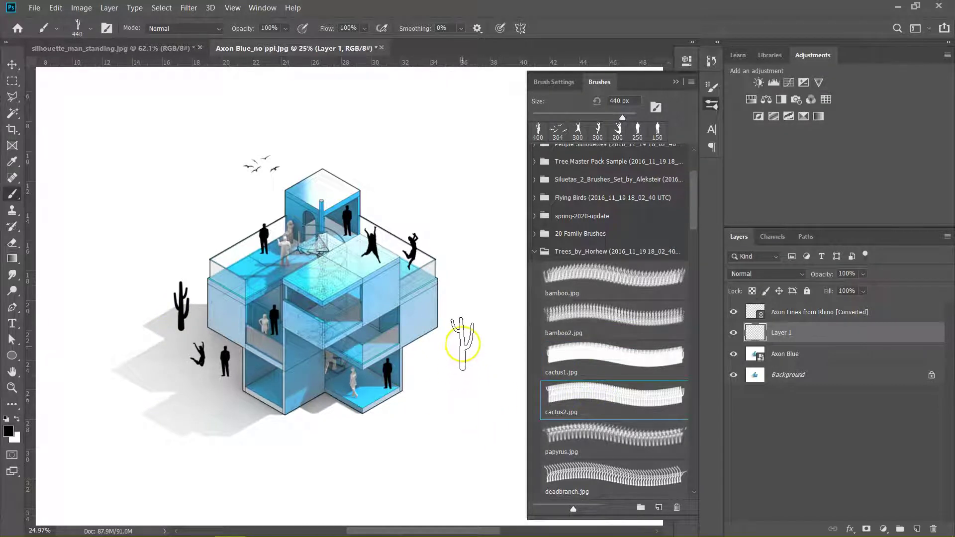
pyautogui.click(463, 331)
# Choose the papyrus.jpg brush, reduce it to 300 px, and stamp a plant at the building's front lower corner
pyautogui.click(597, 442)
pyautogui.press('[')
pyautogui.press('[')
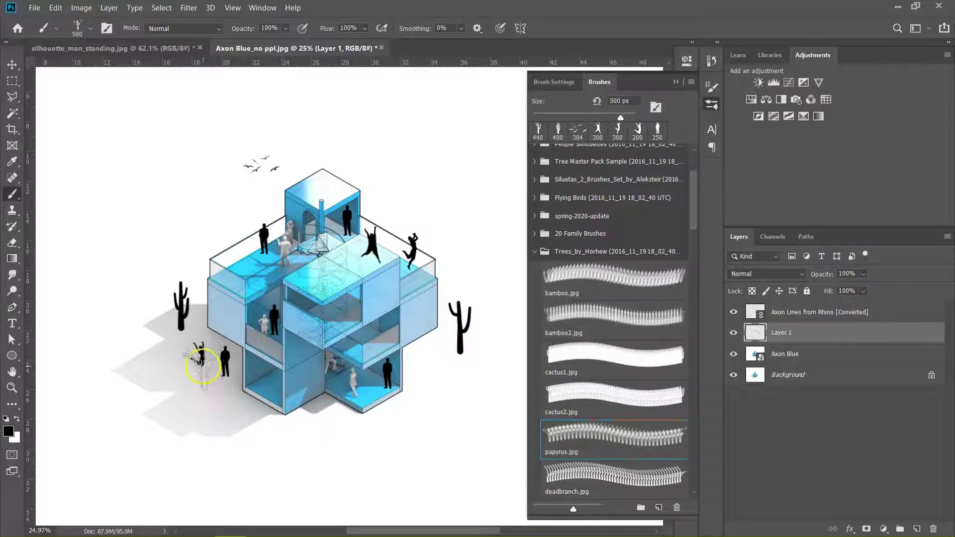
pyautogui.press(']')
pyautogui.scroll(-1, 222, 371)
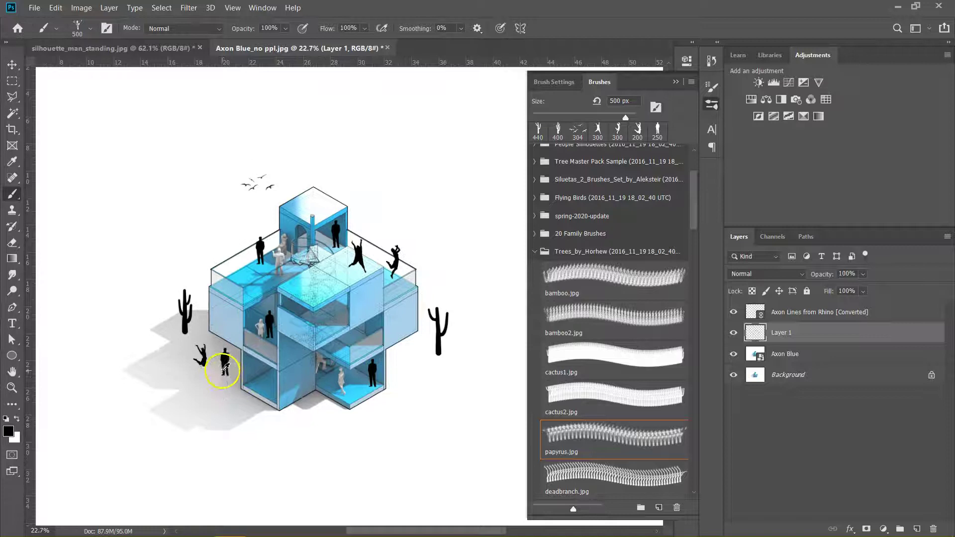
pyautogui.moveTo(311, 392); pyautogui.dragTo(268, 380)
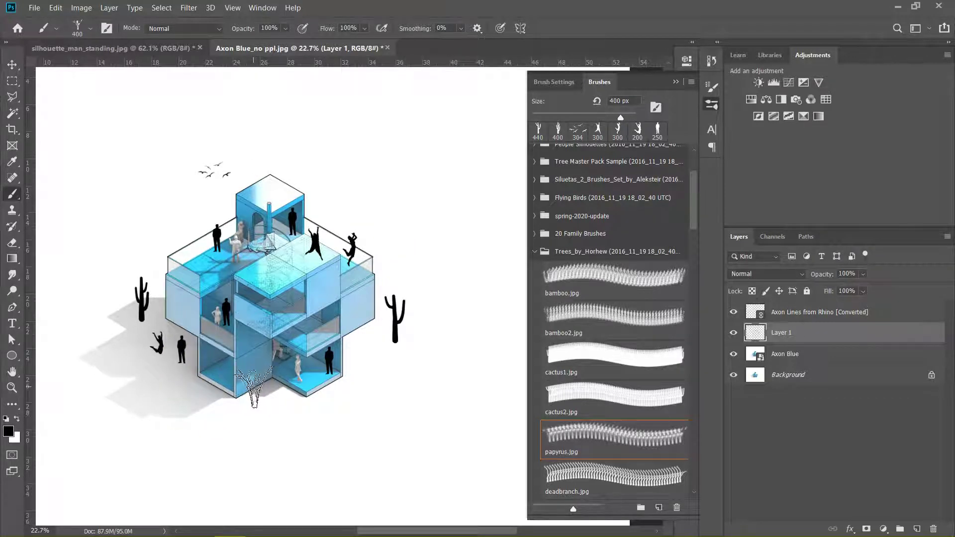
pyautogui.click(256, 386)
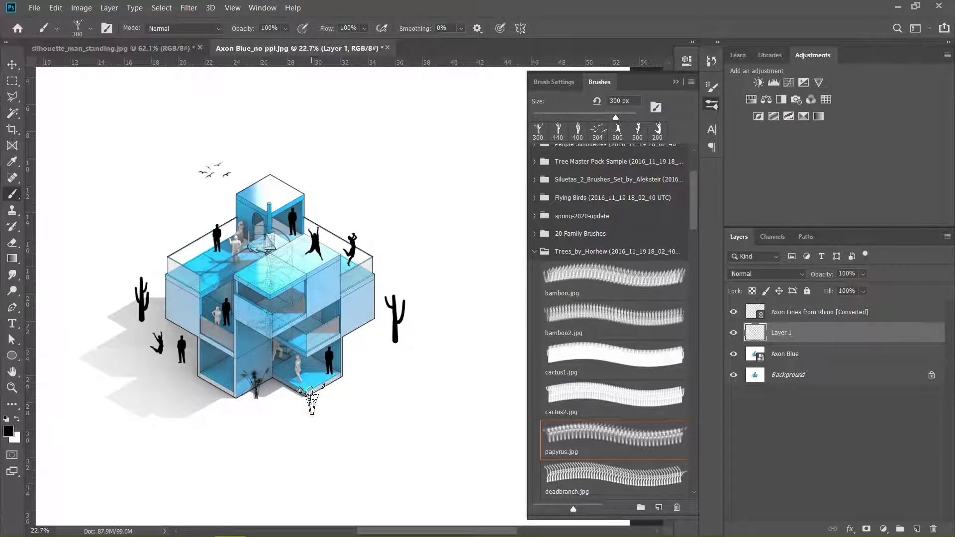
# Choose the dead1.jpg brush and stamp a bare tree at 544 px beside the cactus away from the shadow
pyautogui.scroll(2, 268, 372)
pyautogui.hscroll(-2, 269, 372)
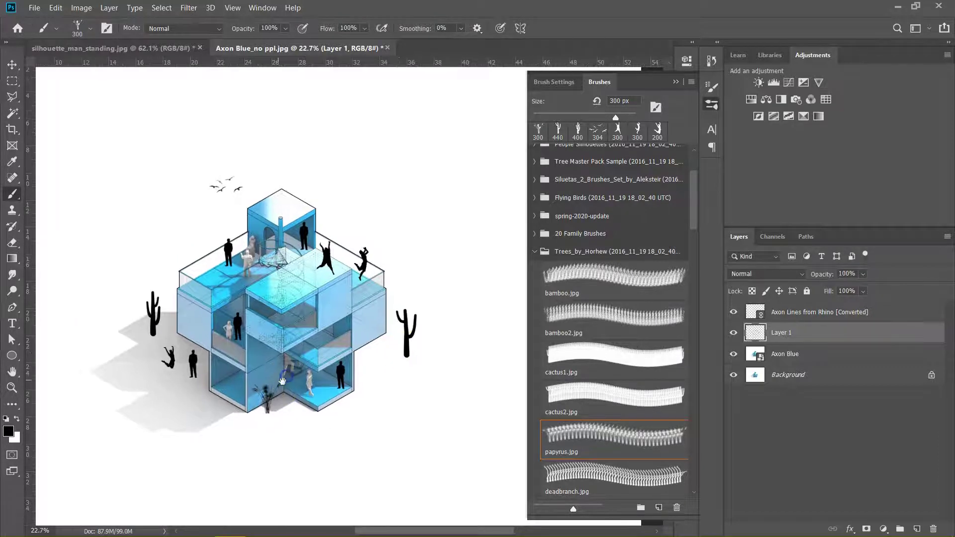
pyautogui.scroll(-2, 344, 369)
pyautogui.scroll(-2, 610, 426)
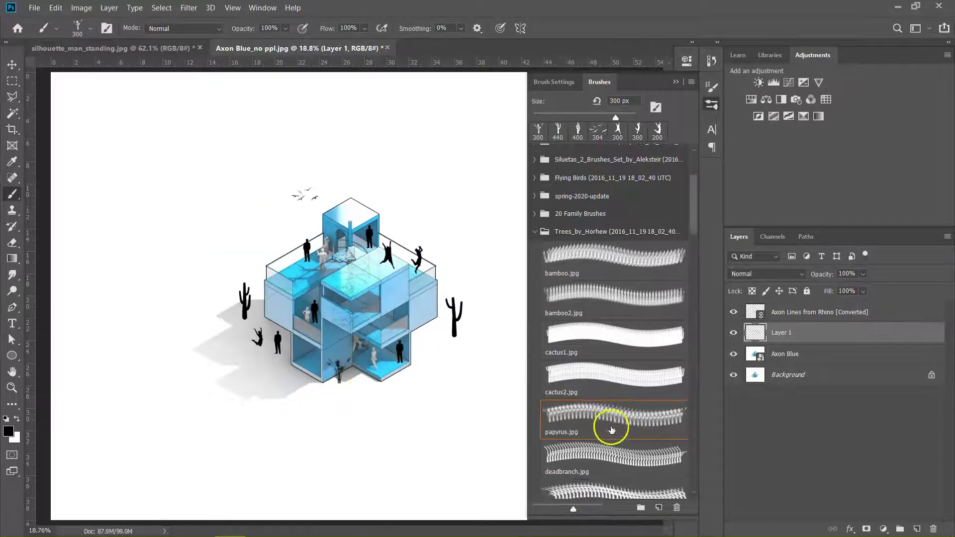
pyautogui.scroll(-1, 614, 453)
pyautogui.click(619, 454)
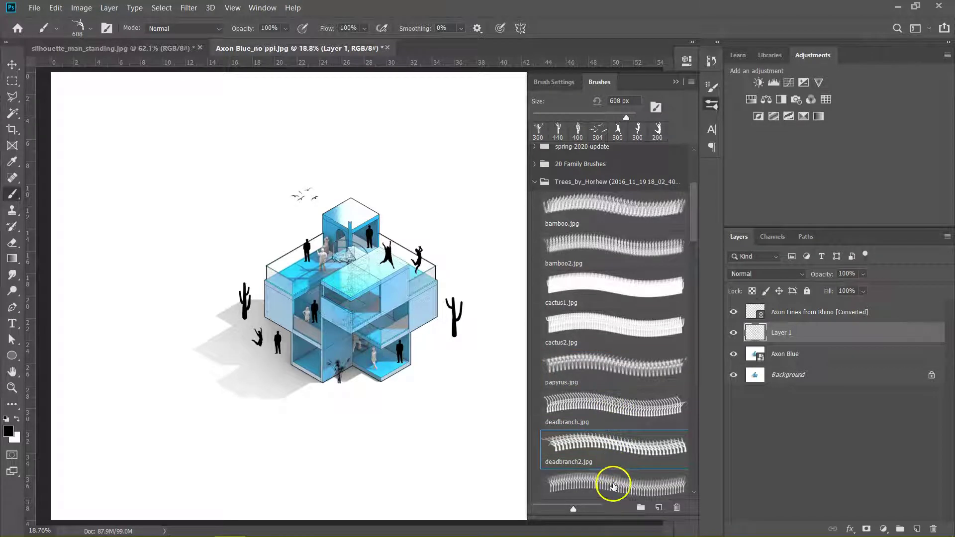
pyautogui.click(613, 485)
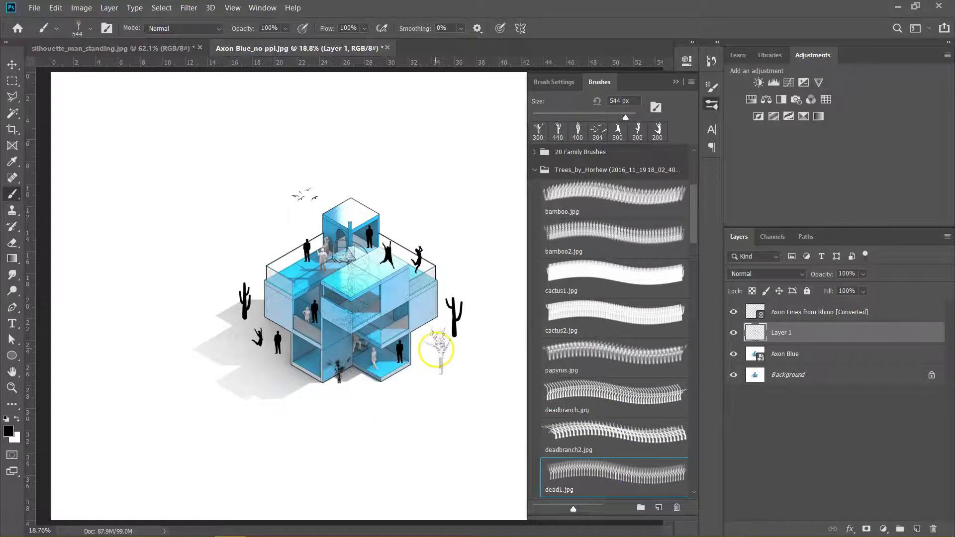
pyautogui.click(440, 349)
# Enlarge the bare tree brush to 900 px and stamp a tree behind the cactus on the shadow side
pyautogui.press(']')
pyautogui.press(']')
pyautogui.press(']')
pyautogui.press(']')
pyautogui.press(']')
pyautogui.press('[')
pyautogui.click(205, 269)
# Reduce the bare tree brush to 800 px and stamp a tree on the corner of the main roof terrace
pyautogui.press('[')
pyautogui.press('[')
pyautogui.press('[')
pyautogui.press(']')
pyautogui.press(']')
pyautogui.click(282, 242)
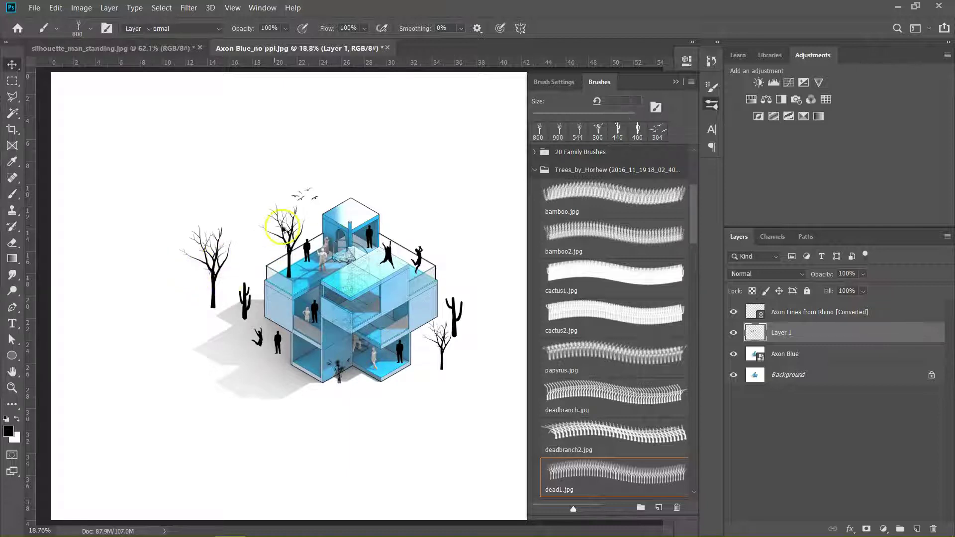
# Toggle Layer 1's visibility to check the silhouettes and add a layer mask to Layer 1
pyautogui.scroll(3, 293, 254)
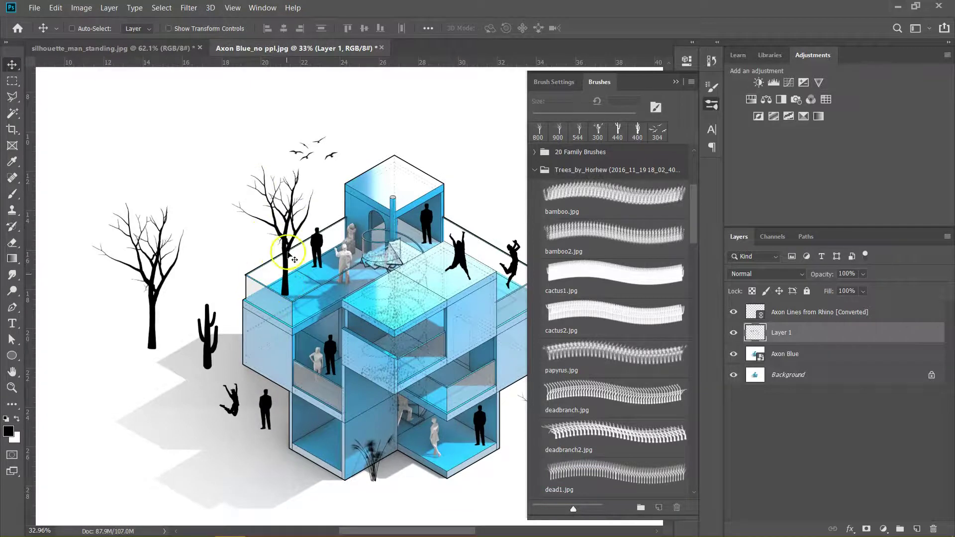
pyautogui.scroll(5, 289, 255)
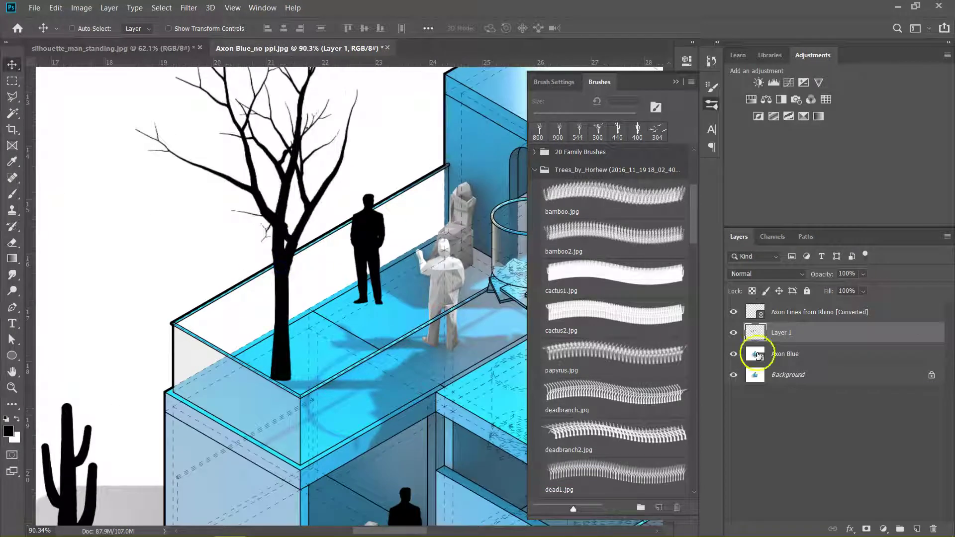
pyautogui.click(732, 332)
pyautogui.click(732, 333)
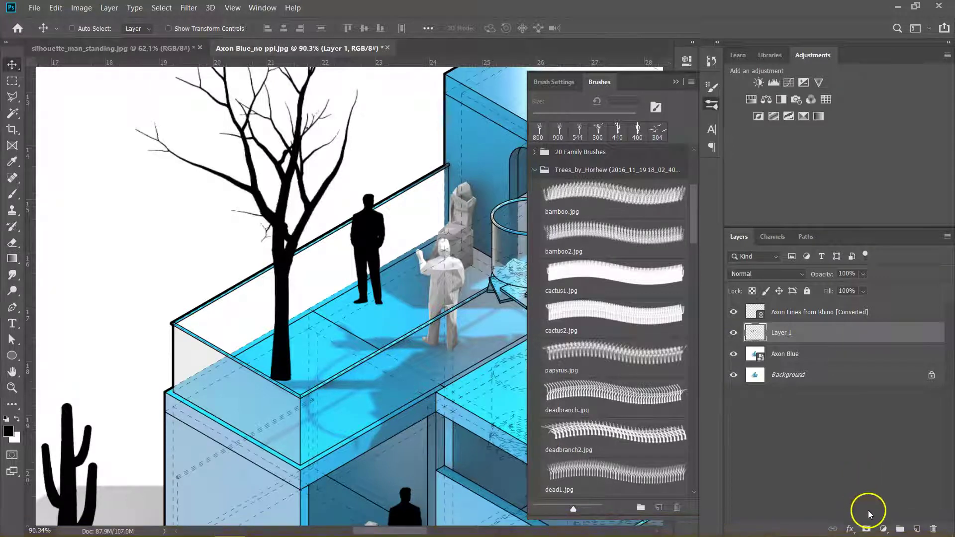
pyautogui.click(867, 529)
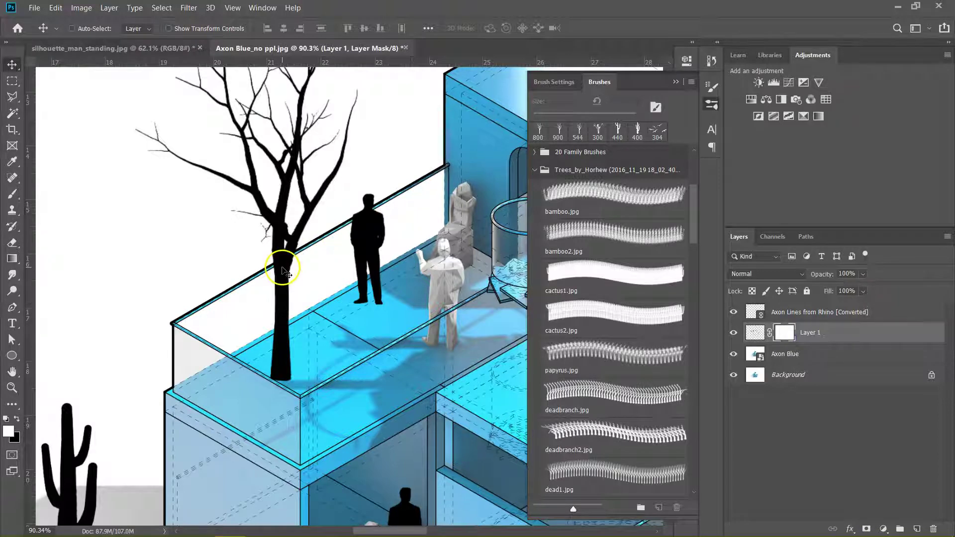
# Outline the terrace tree's trunk base below the floor edge with the Polygonal Lasso and hide it on the layer mask
pyautogui.press('l')
pyautogui.scroll(3, 245, 391)
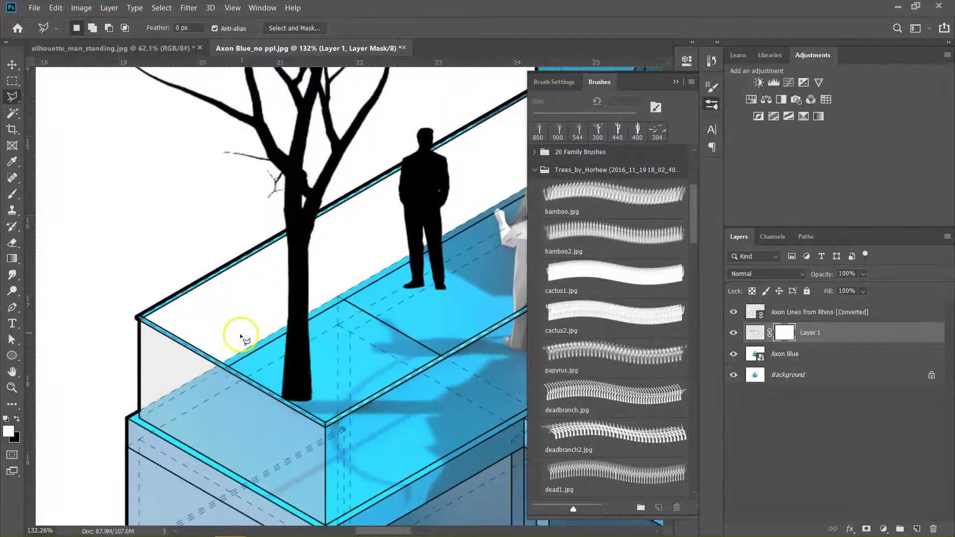
pyautogui.moveTo(325, 305); pyautogui.dragTo(371, 282)
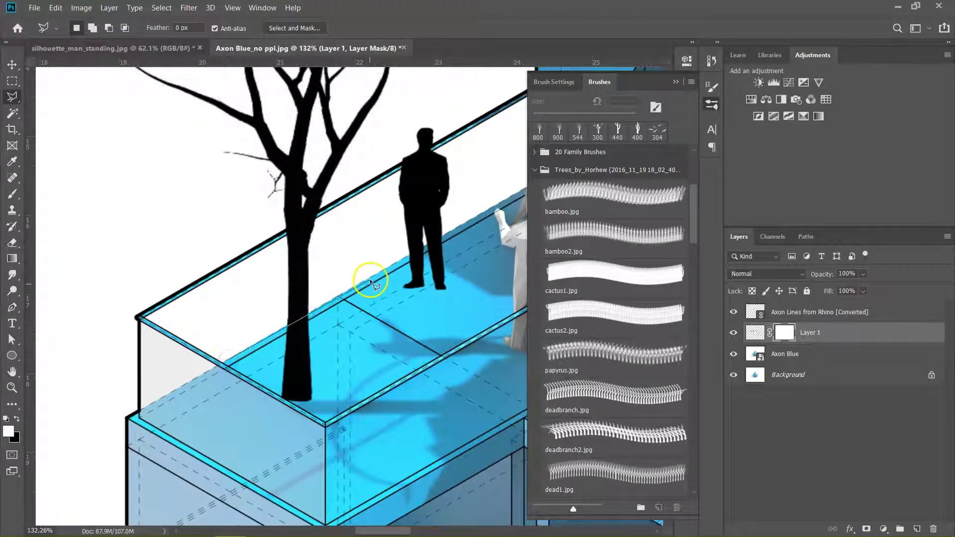
pyautogui.click(344, 429)
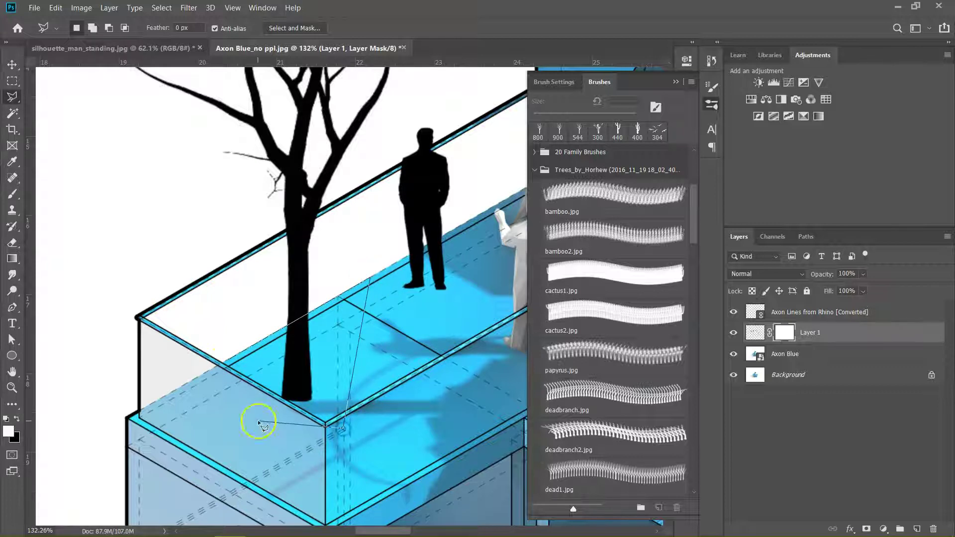
pyautogui.click(237, 386)
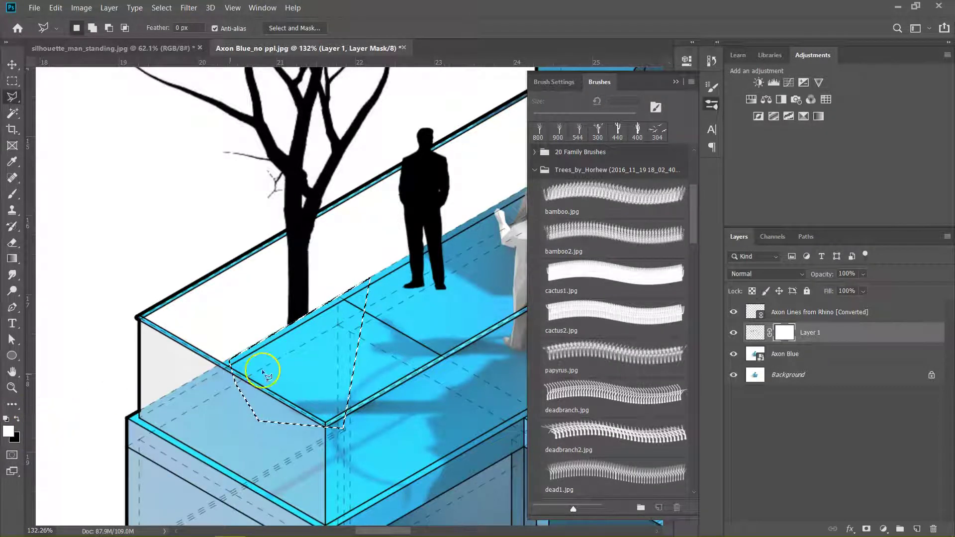
# Reveal the trunk base on the mask with swapped colors, and hide it again with the 100 px Eraser
pyautogui.press('x')
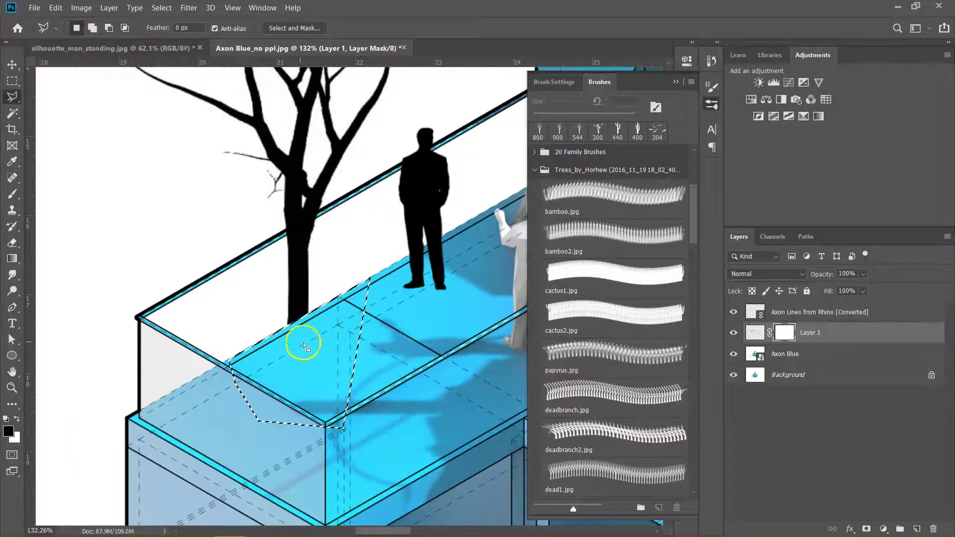
pyautogui.moveTo(305, 355); pyautogui.dragTo(276, 355)
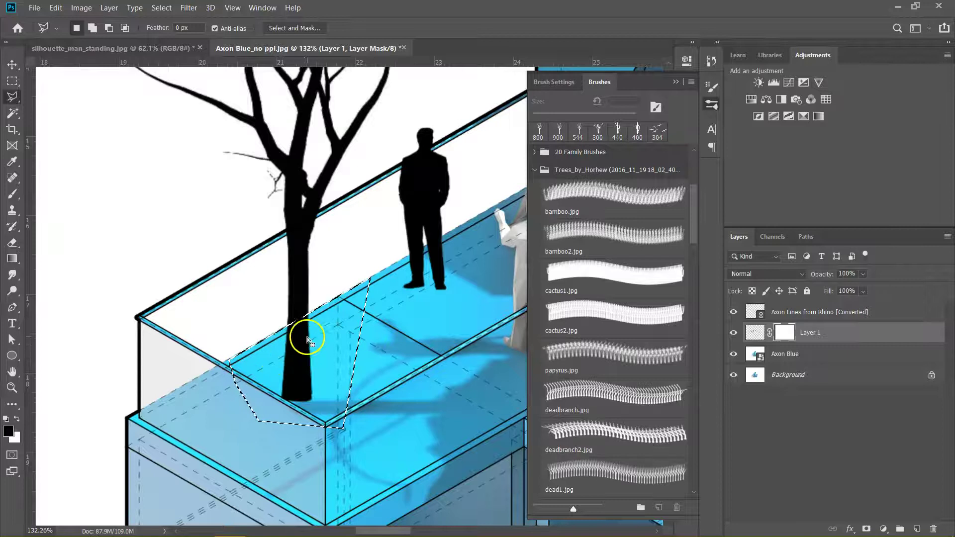
pyautogui.press('e')
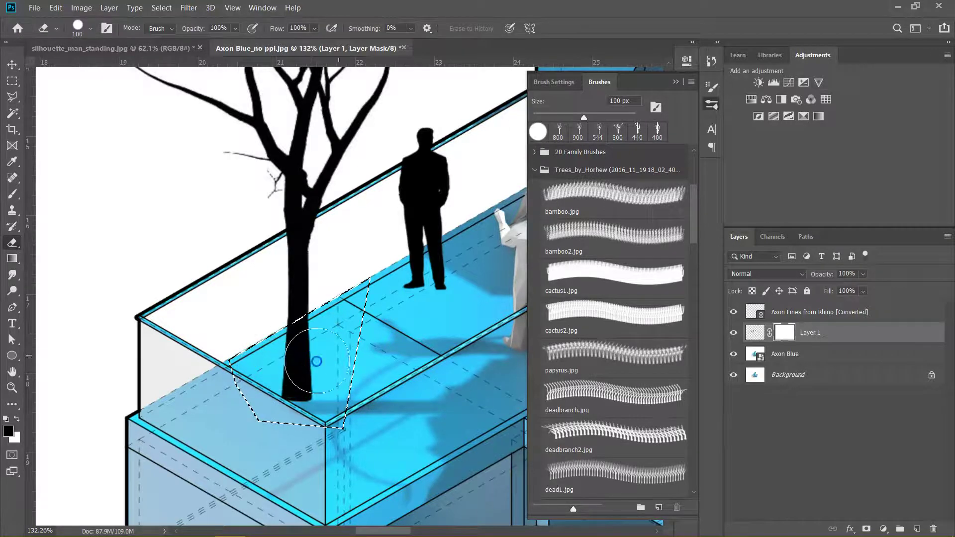
pyautogui.press('x')
pyautogui.moveTo(301, 373)
pyautogui.mouseDown()
pyautogui.moveTo(171, 379)
pyautogui.moveTo(188, 389)
pyautogui.moveTo(303, 395)
pyautogui.moveTo(275, 366)
pyautogui.moveTo(287, 345)
pyautogui.mouseUp()
# Set the Eraser opacity to 82% and partially reveal the trunk base on the mask with swapped colors
pyautogui.moveTo(203, 32); pyautogui.dragTo(191, 33)
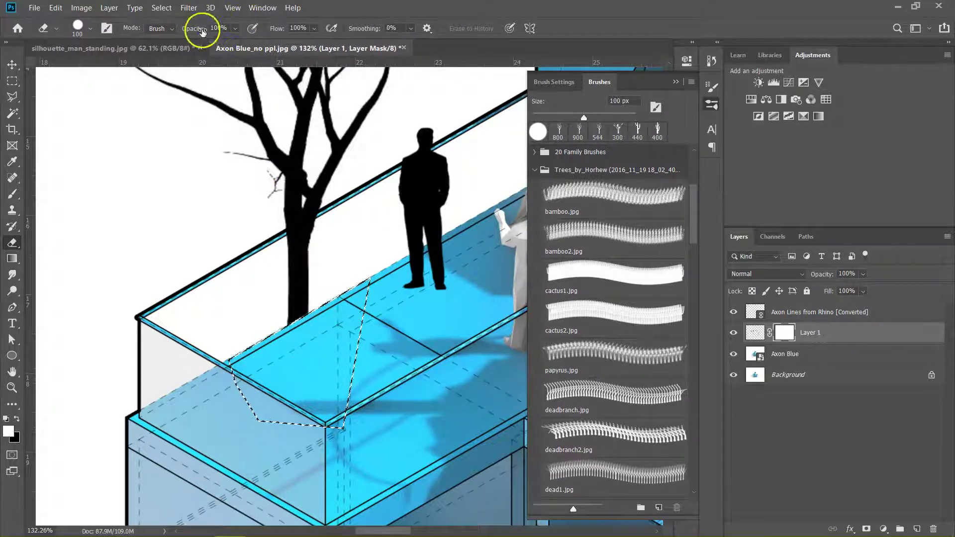
pyautogui.click(345, 348)
pyautogui.press('x')
pyautogui.moveTo(318, 367)
pyautogui.mouseDown()
pyautogui.moveTo(291, 299)
pyautogui.moveTo(291, 396)
pyautogui.mouseUp()
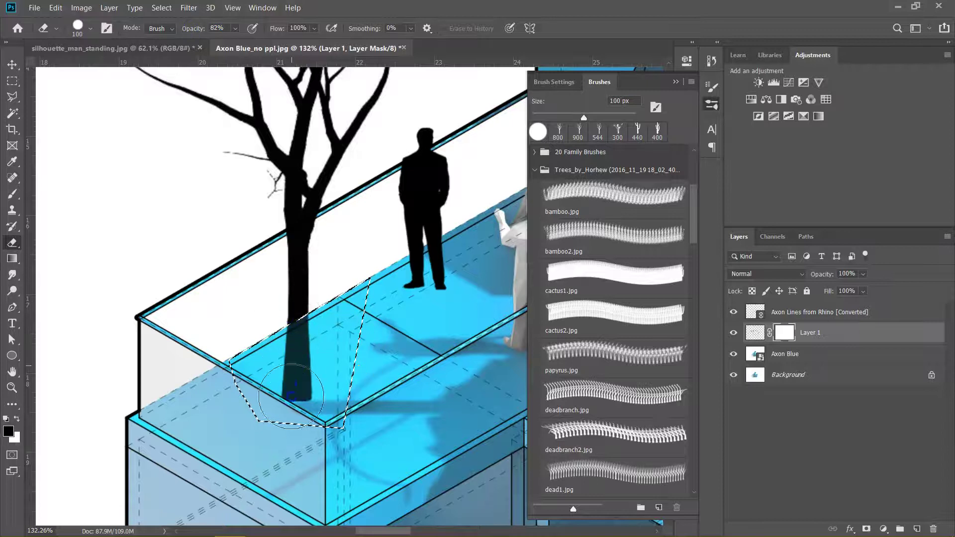
# Set the Eraser opacity to 100%, hide the trunk base completely on the layer mask, and clear the selection
pyautogui.moveTo(173, 31); pyautogui.dragTo(173, 31)
pyautogui.press('x')
pyautogui.moveTo(297, 393)
pyautogui.mouseDown()
pyautogui.moveTo(297, 318)
pyautogui.moveTo(299, 398)
pyautogui.moveTo(291, 367)
pyautogui.mouseUp()
pyautogui.click(212, 28)
pyautogui.write('100')
pyautogui.press('Return')
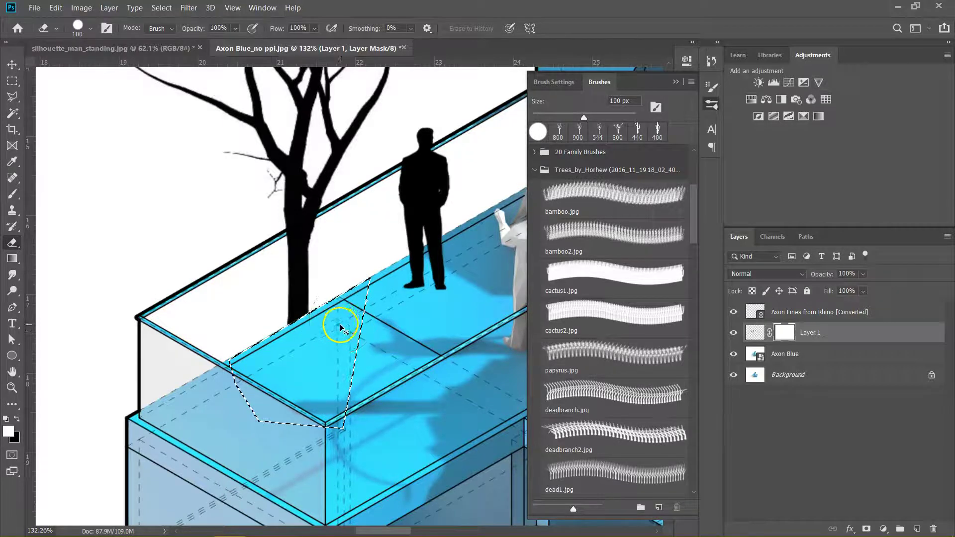
pyautogui.hotkey('ctrl', 'd')
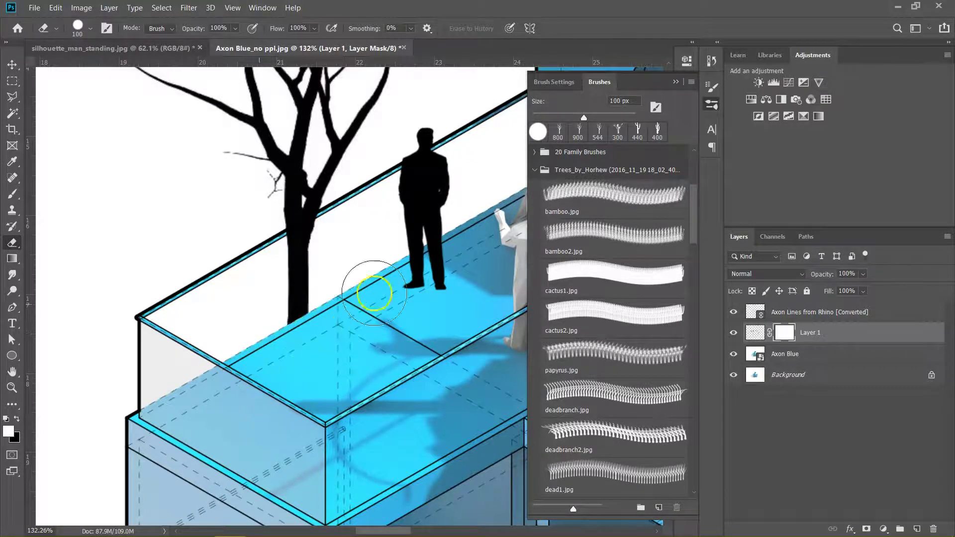
# Lasso the trunk strip crossing the rear terrace railing, hide it on the mask, and switch back to Layer 1's image thumbnail
pyautogui.press('l')
pyautogui.scroll(4, 308, 221)
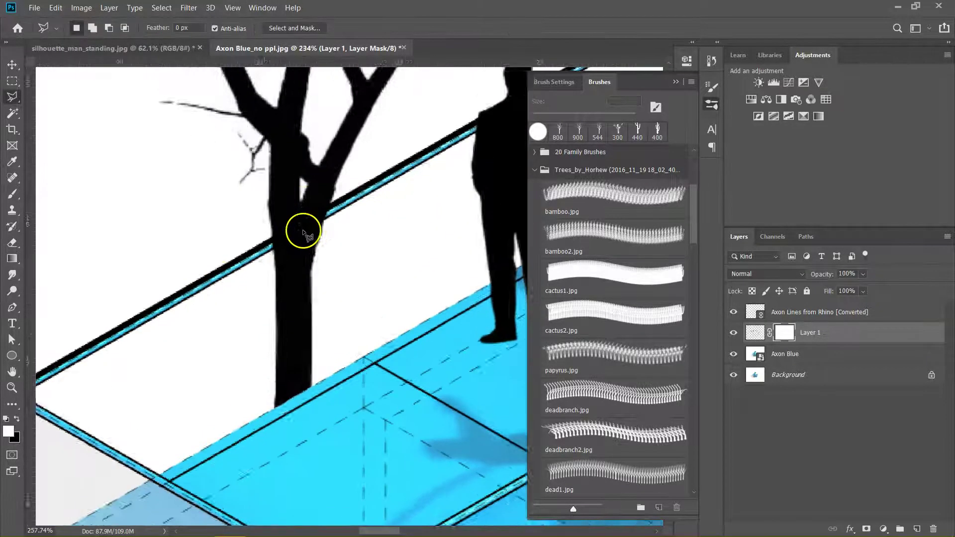
pyautogui.click(268, 248)
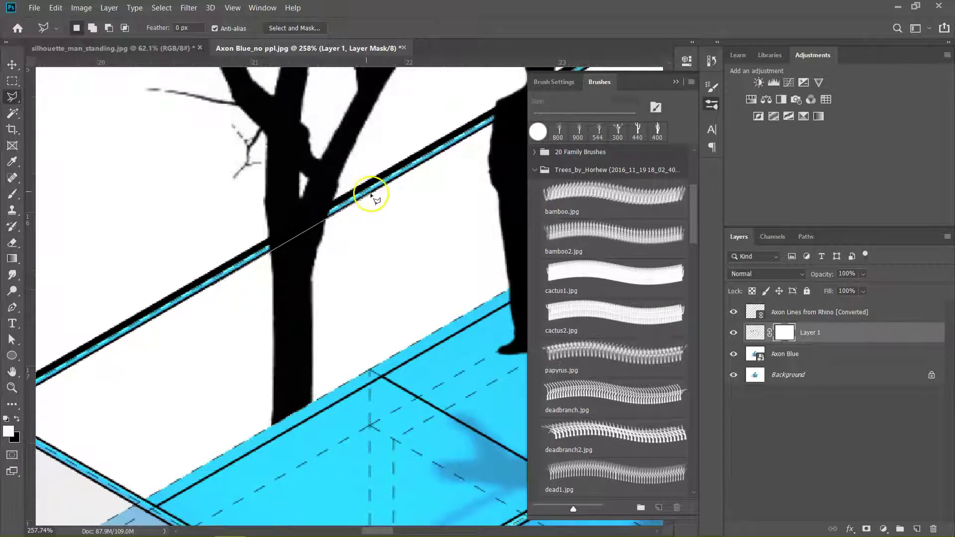
pyautogui.click(358, 187)
pyautogui.click(368, 193)
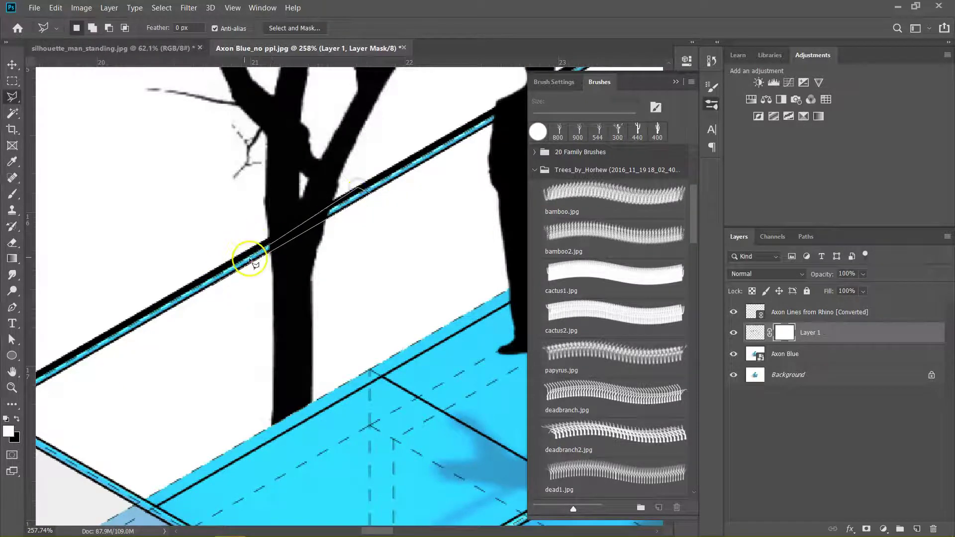
pyautogui.click(226, 270)
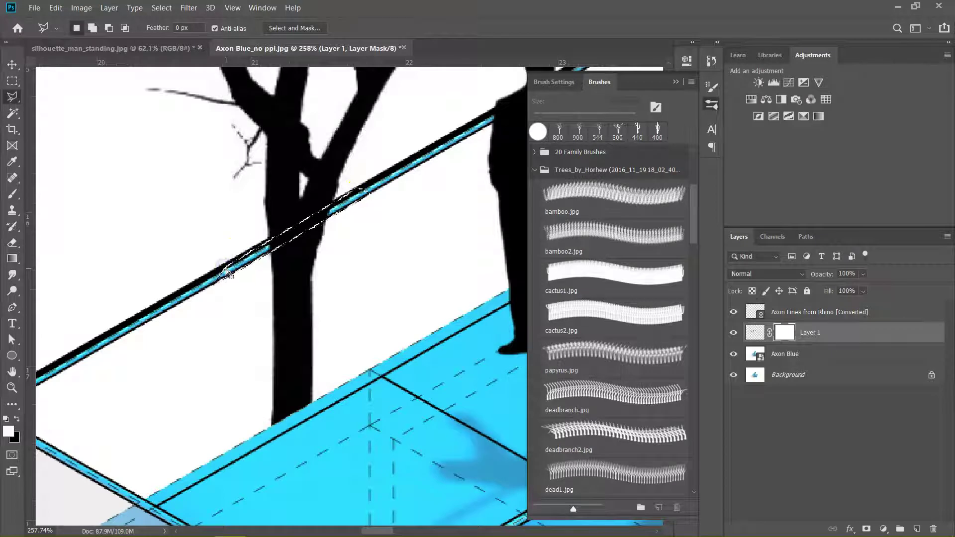
pyautogui.press('Delete')
pyautogui.hotkey('ctrl', 'd')
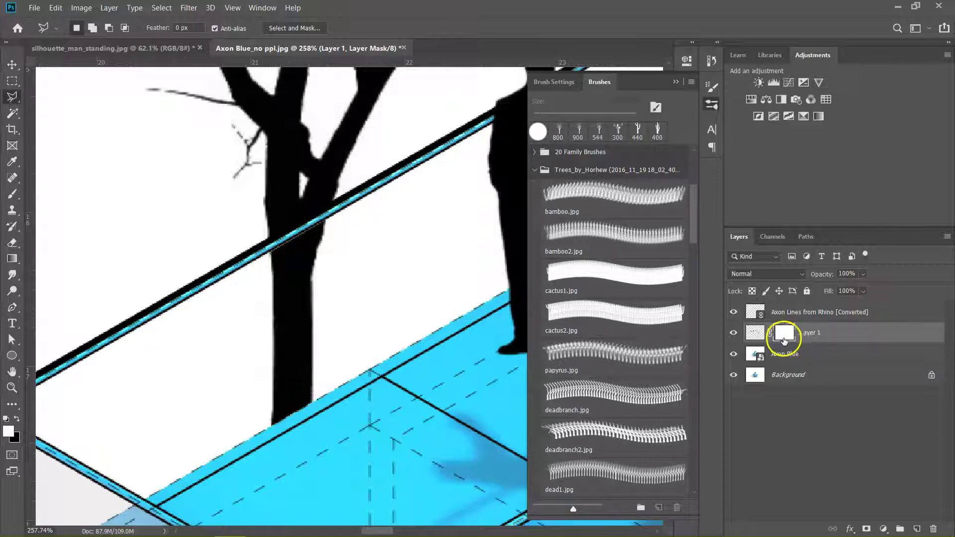
pyautogui.click(757, 336)
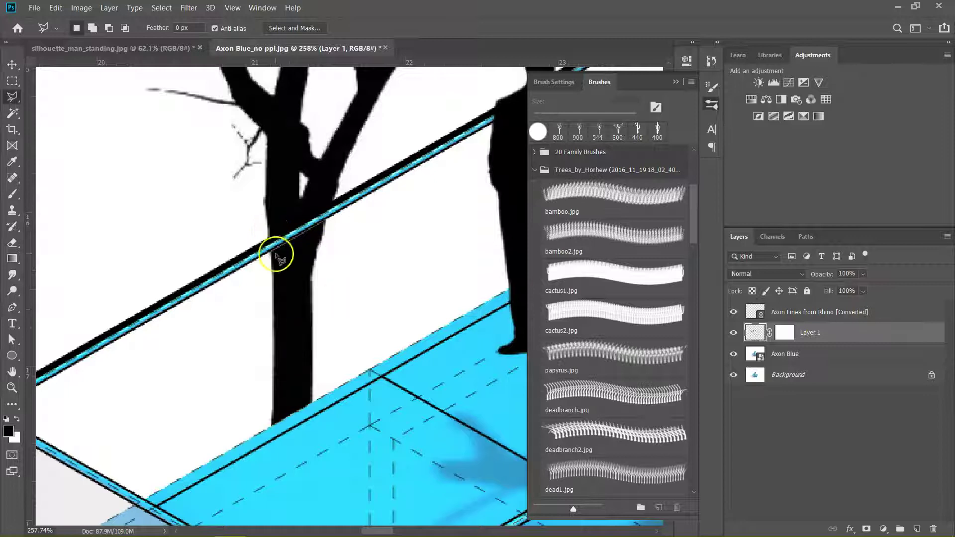
# Disable Layer 1's layer mask to view the unmasked tree, and enable the mask again
pyautogui.rightClick(783, 333)
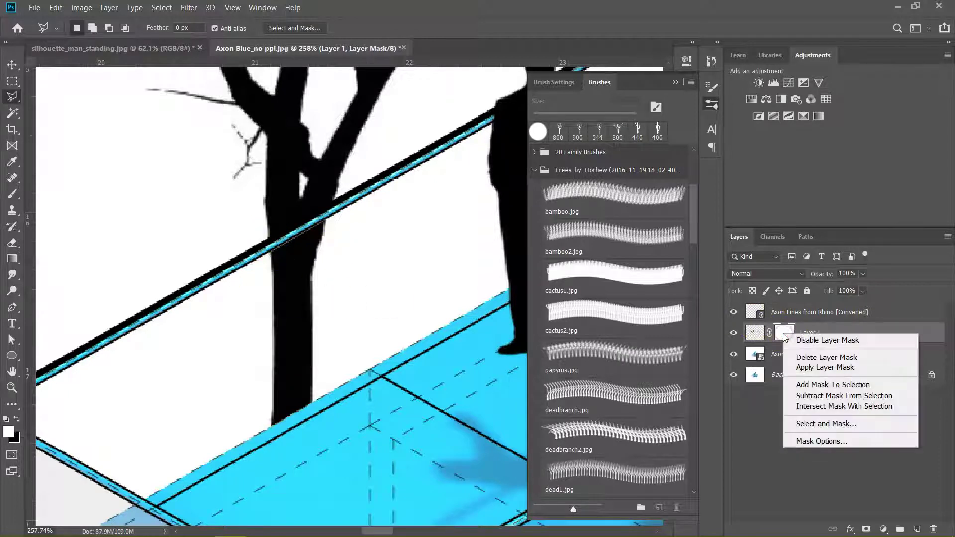
pyautogui.click(802, 337)
pyautogui.scroll(-5, 340, 351)
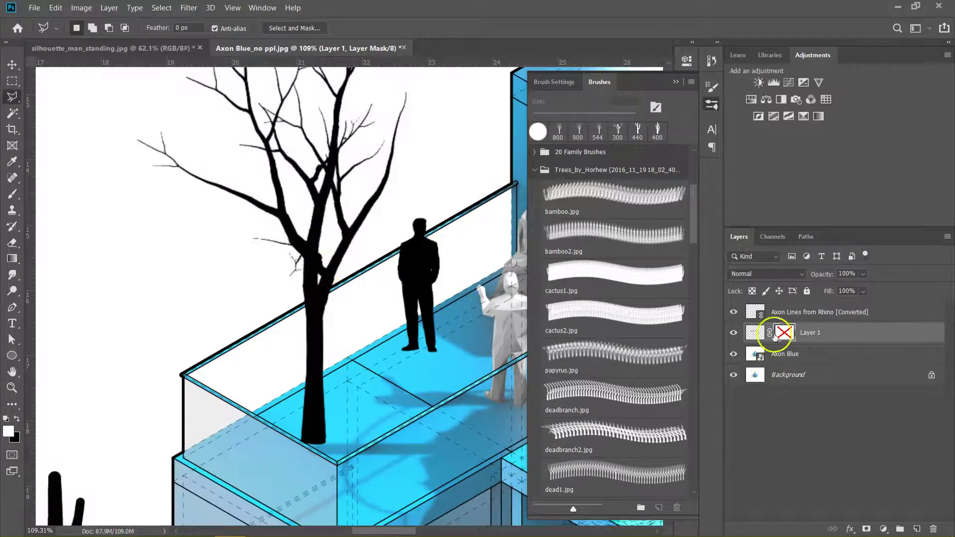
pyautogui.rightClick(784, 334)
pyautogui.click(802, 337)
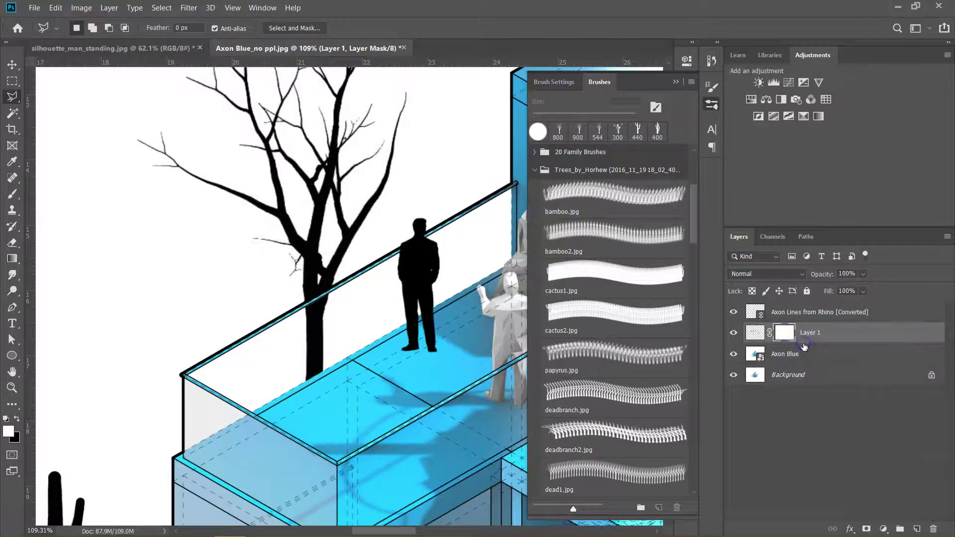
# Lasso the trunk section between the rear terrace railing and the floor edge with the Polygonal Lasso
pyautogui.scroll(3, 319, 304)
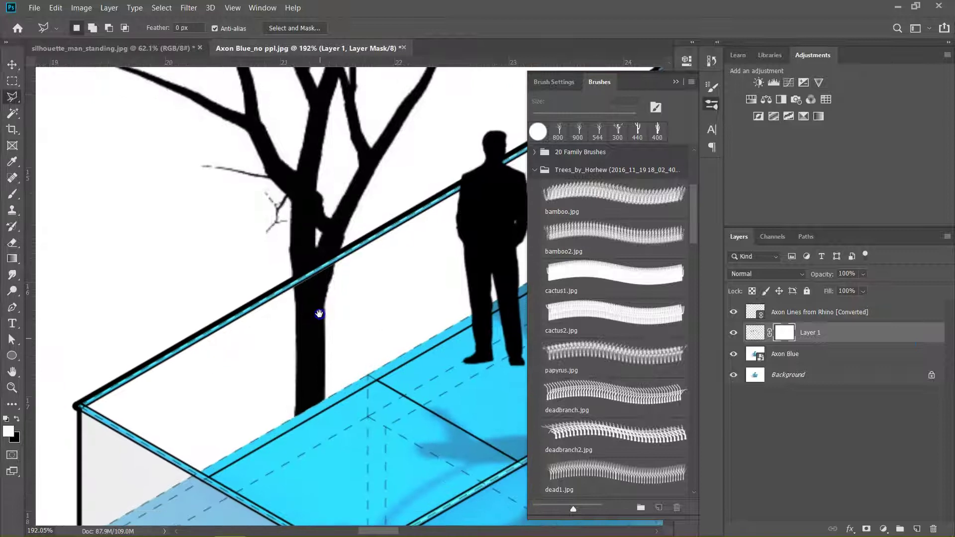
pyautogui.scroll(1, 324, 276)
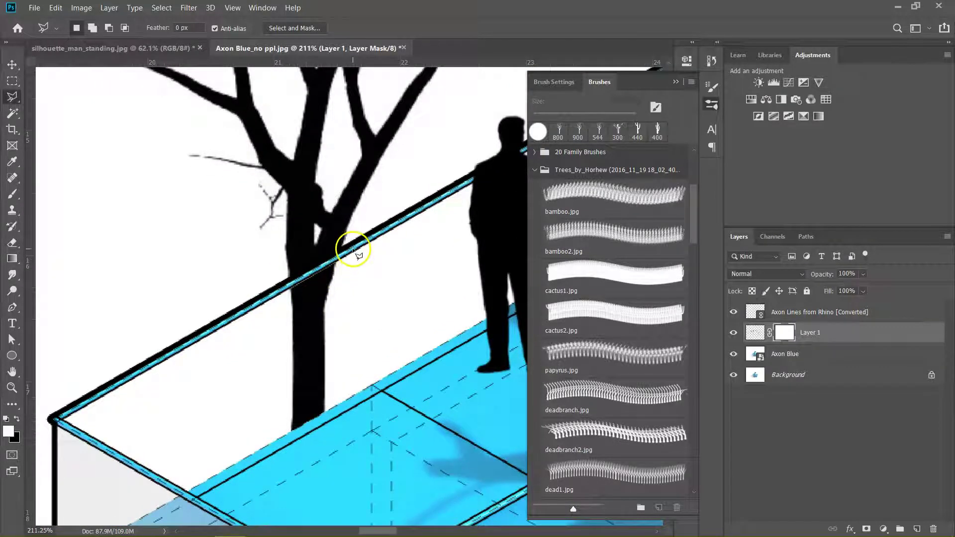
pyautogui.click(267, 466)
pyautogui.click(383, 396)
pyautogui.click(395, 286)
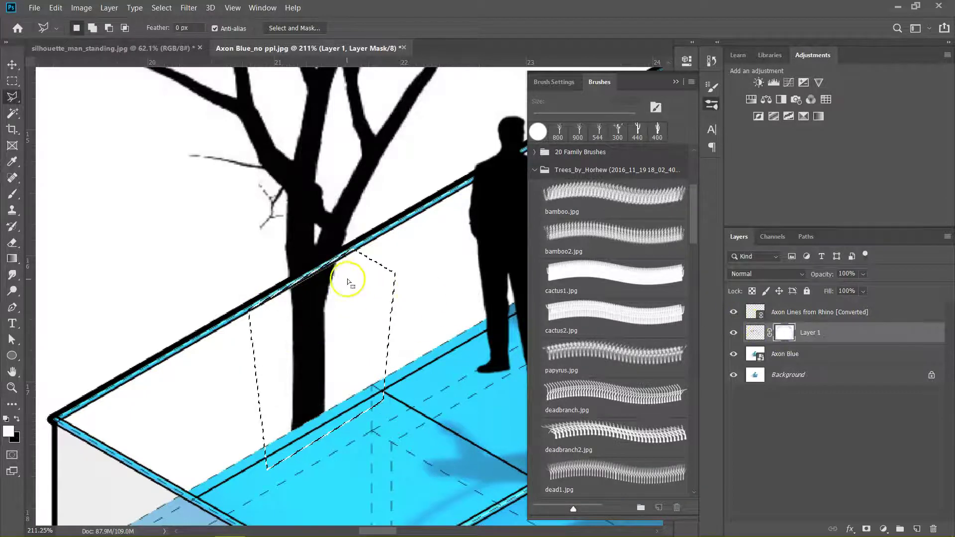
# Set the Eraser opacity to 26% and fade the selected trunk section on Layer 1's mask so it reads behind glass
pyautogui.press('e')
pyautogui.moveTo(187, 29)
pyautogui.mouseDown()
pyautogui.moveTo(214, 28)
pyautogui.moveTo(184, 30)
pyautogui.mouseUp()
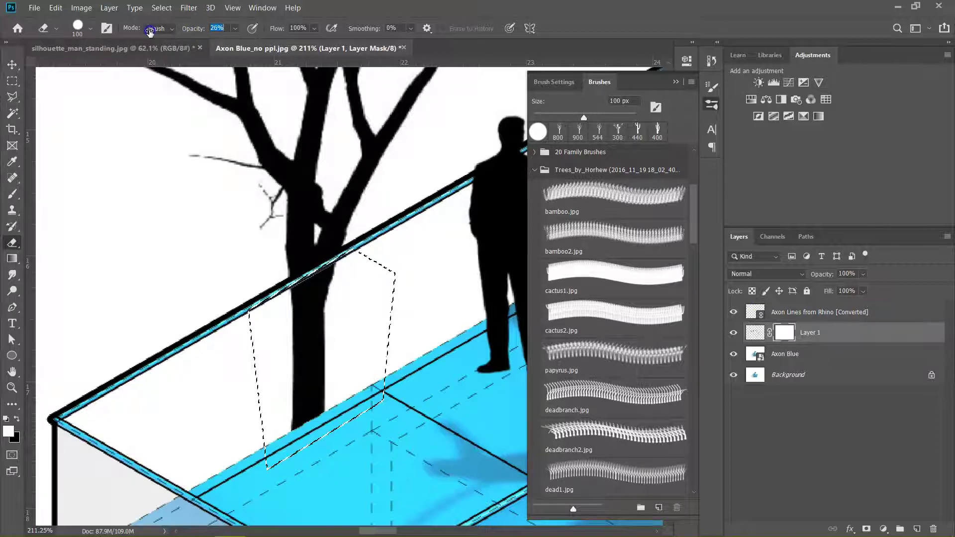
pyautogui.moveTo(294, 351)
pyautogui.mouseDown()
pyautogui.moveTo(305, 352)
pyautogui.moveTo(320, 311)
pyautogui.moveTo(307, 445)
pyautogui.moveTo(314, 307)
pyautogui.mouseUp()
pyautogui.scroll(-8, 337, 312)
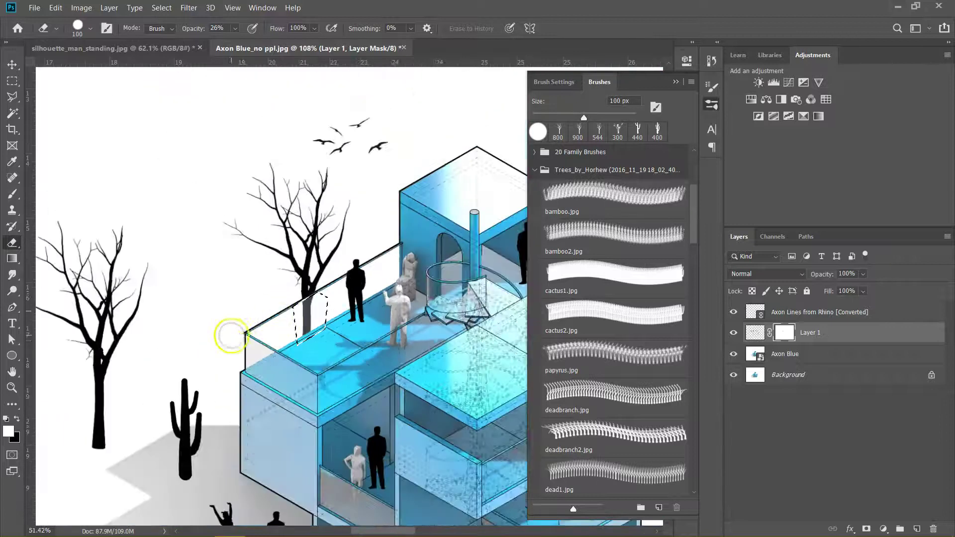
# Set the Eraser opacity back to 100%, clear the trunk selection, and switch to the Move tool
pyautogui.scroll(8, 343, 298)
pyautogui.moveTo(197, 31); pyautogui.dragTo(194, 32)
pyautogui.moveTo(362, 267)
pyautogui.mouseDown()
pyautogui.moveTo(320, 320)
pyautogui.moveTo(331, 458)
pyautogui.moveTo(325, 443)
pyautogui.mouseUp()
pyautogui.hotkey('ctrl', 'd')
pyautogui.hotkey('ctrl', '-')
pyautogui.hotkey('ctrl', '-')
pyautogui.hotkey('ctrl', '-')
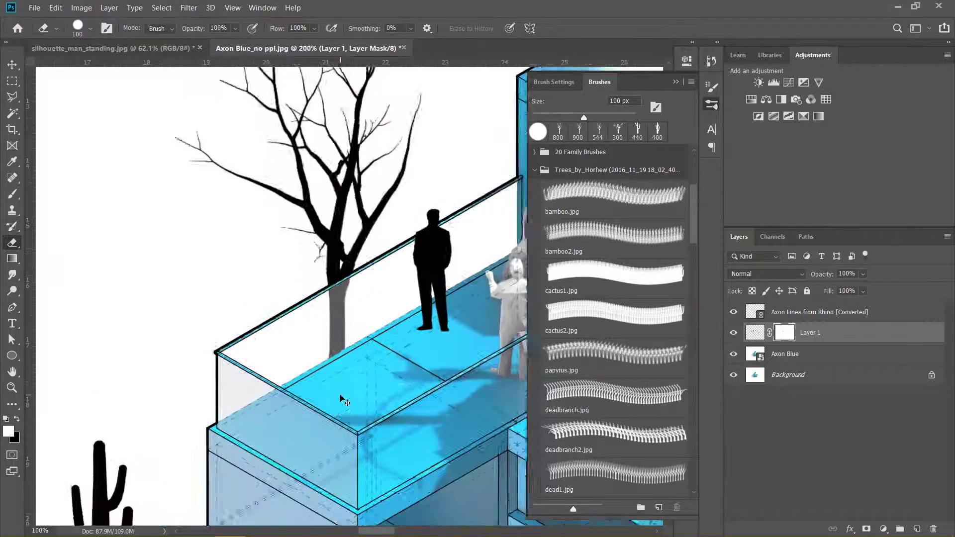
pyautogui.press('v')
pyautogui.scroll(-5, 340, 396)
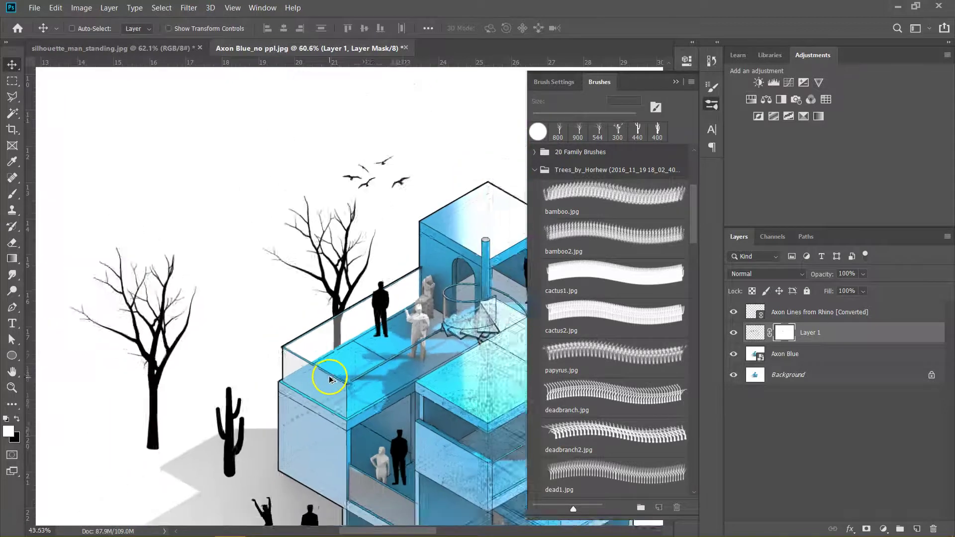
pyautogui.scroll(-2, 273, 357)
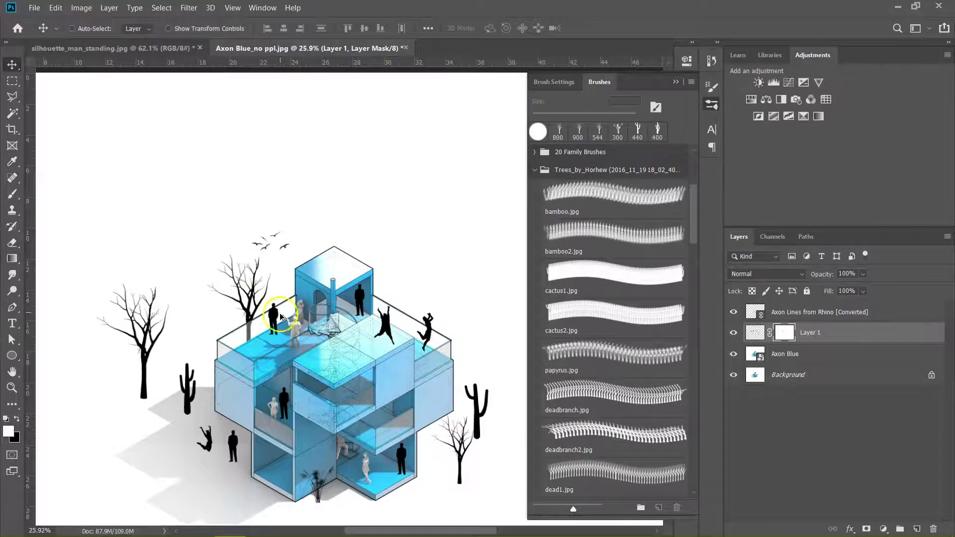
pyautogui.moveTo(343, 376); pyautogui.dragTo(331, 305)
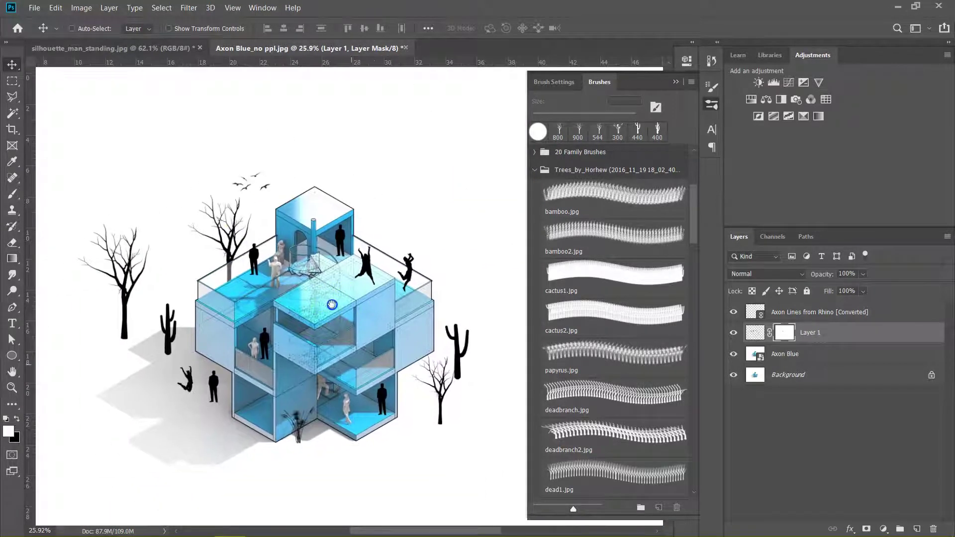
# Choose the Good Morning Call 2 brush from the People Silhouettes set and reduce its size to 250 px
pyautogui.click(536, 170)
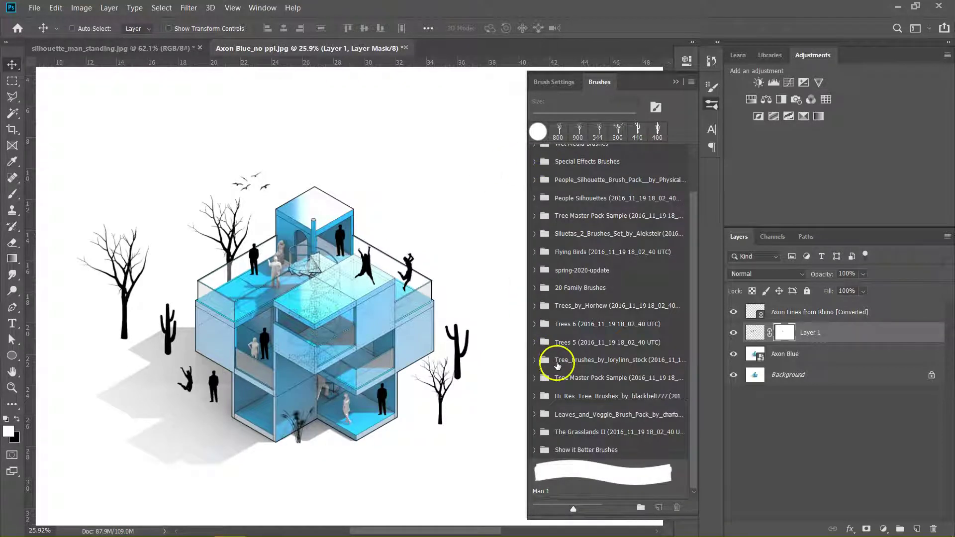
pyautogui.scroll(2, 552, 363)
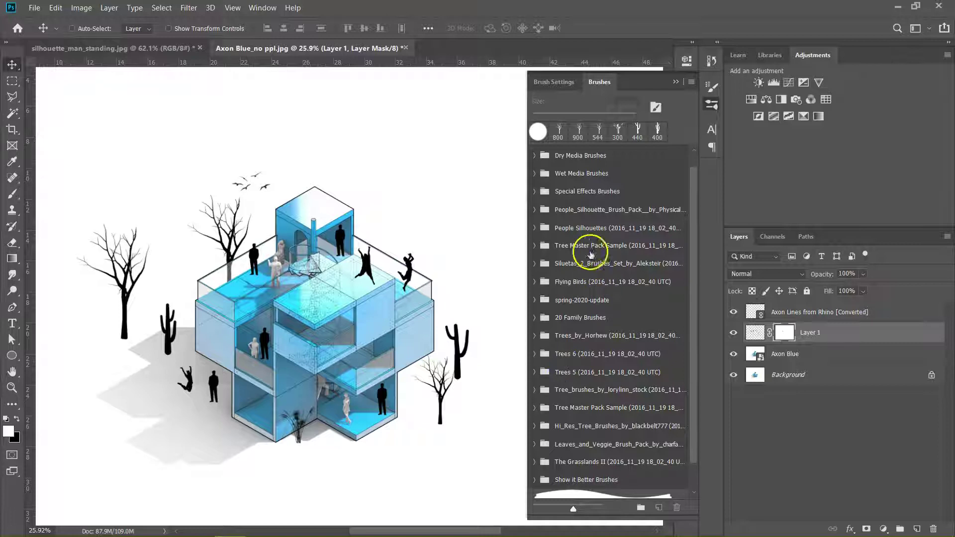
pyautogui.click(577, 228)
pyautogui.click(534, 228)
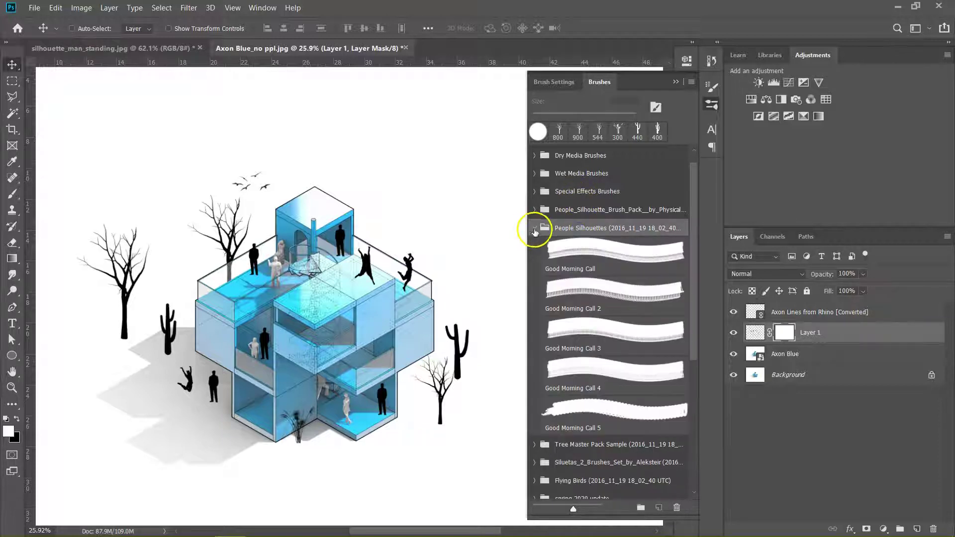
pyautogui.click(583, 299)
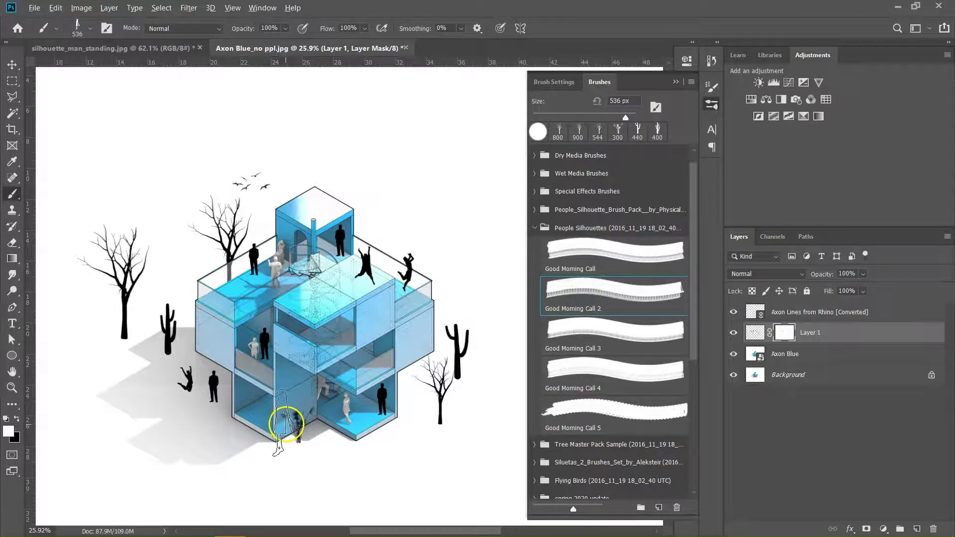
pyautogui.scroll(5, 288, 416)
pyautogui.moveTo(416, 438); pyautogui.dragTo(377, 419)
pyautogui.press('[')
pyautogui.press('[')
pyautogui.press('[')
pyautogui.press('[')
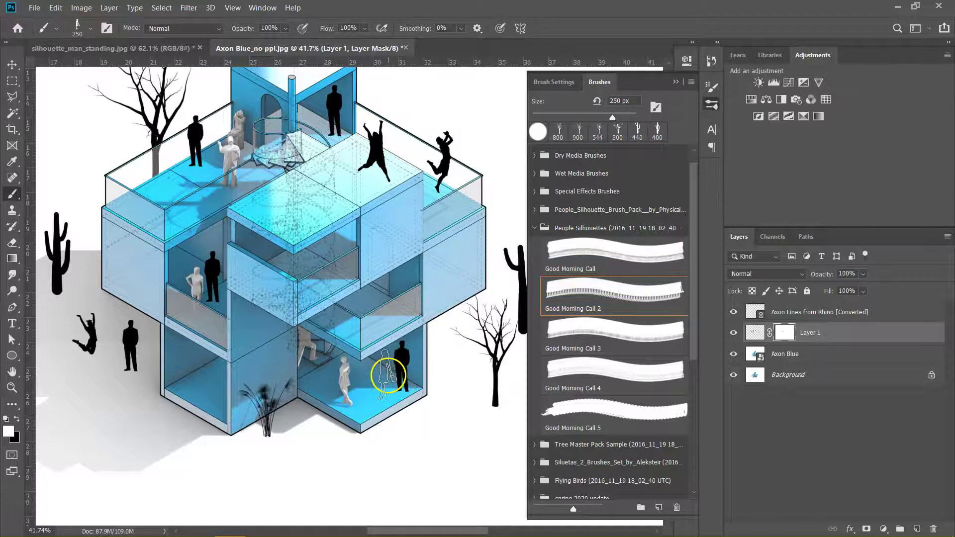
# Swap the foreground color to black and try to stamp the woman silhouette on Layer 1 in front of the building
pyautogui.moveTo(320, 445); pyautogui.dragTo(323, 413)
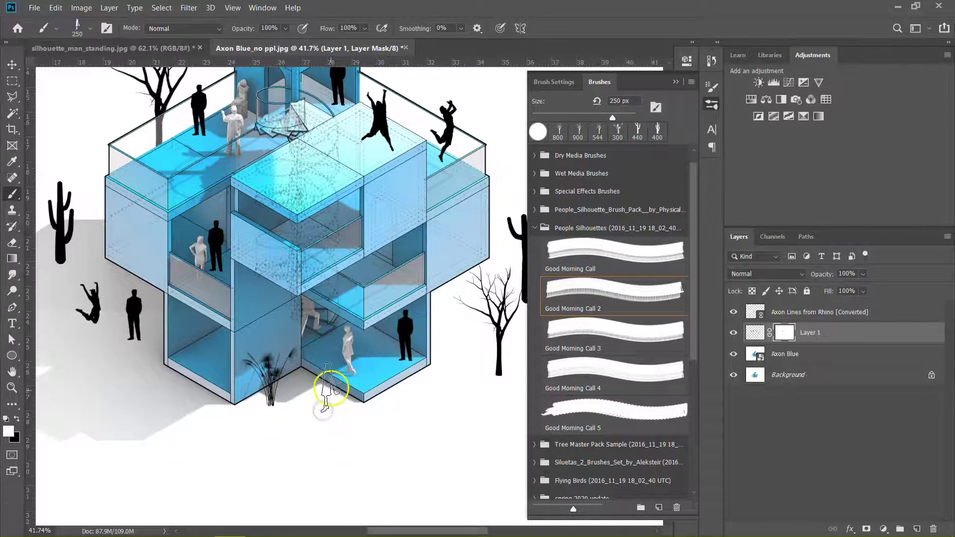
pyautogui.click(331, 390)
pyautogui.press('x')
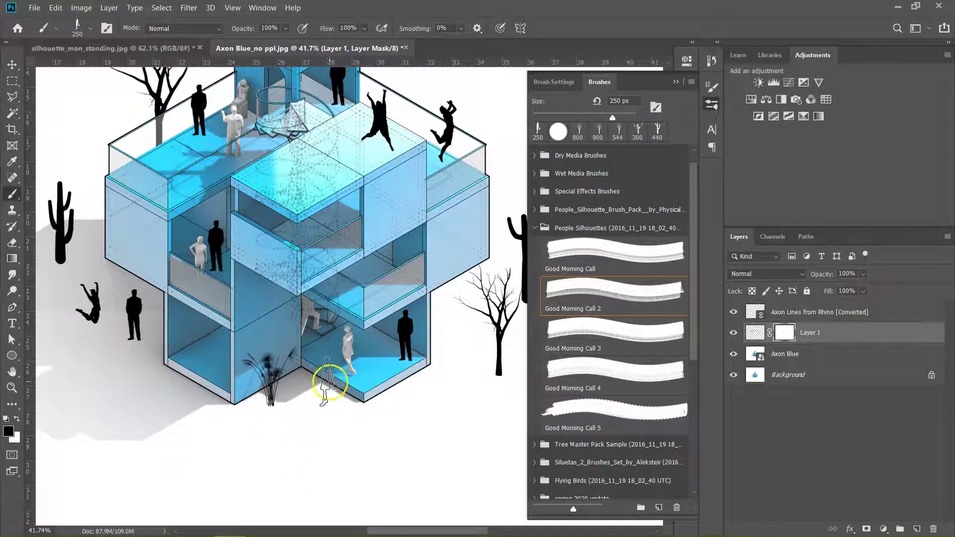
pyautogui.click(755, 332)
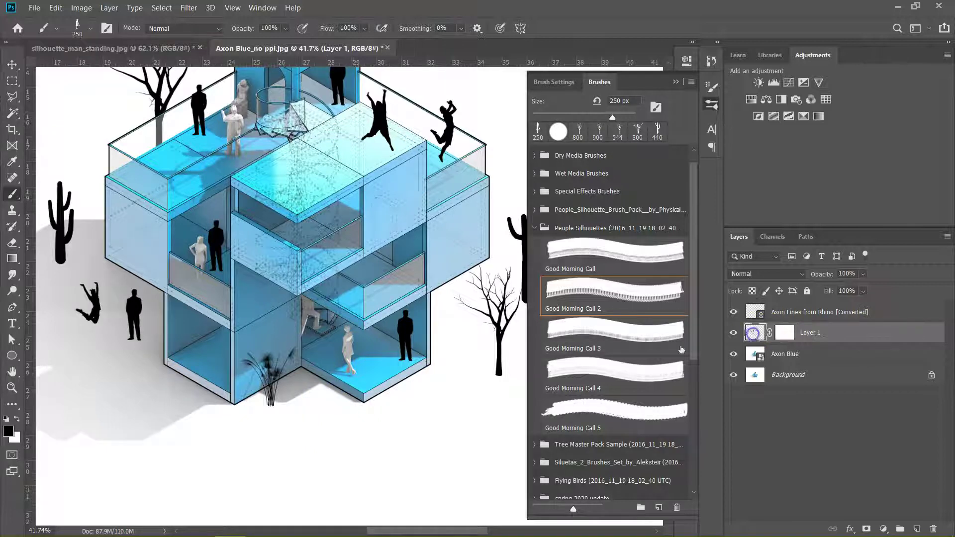
pyautogui.click(324, 383)
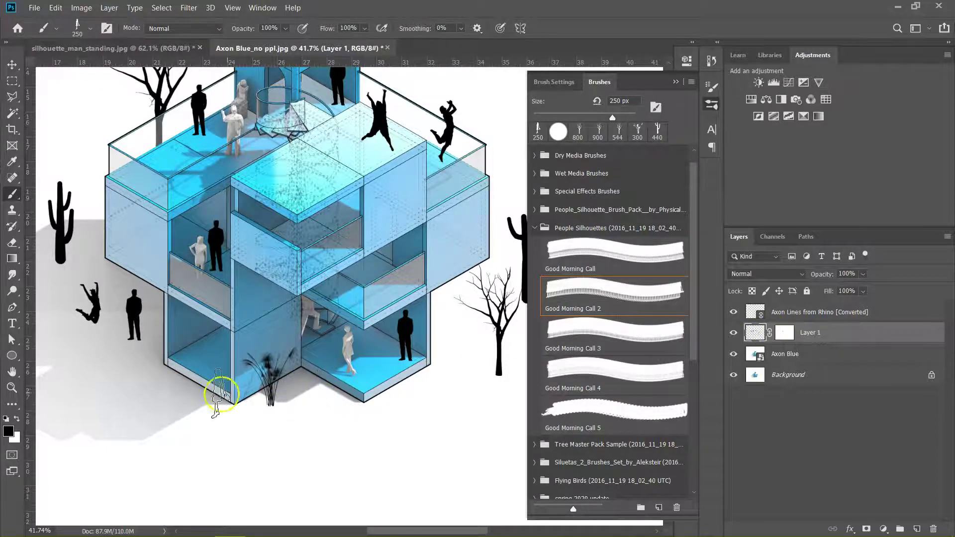
# Try hiding the ground-floor man on Layer 1's mask with a 300 px Eraser, and undo the change
pyautogui.click(784, 332)
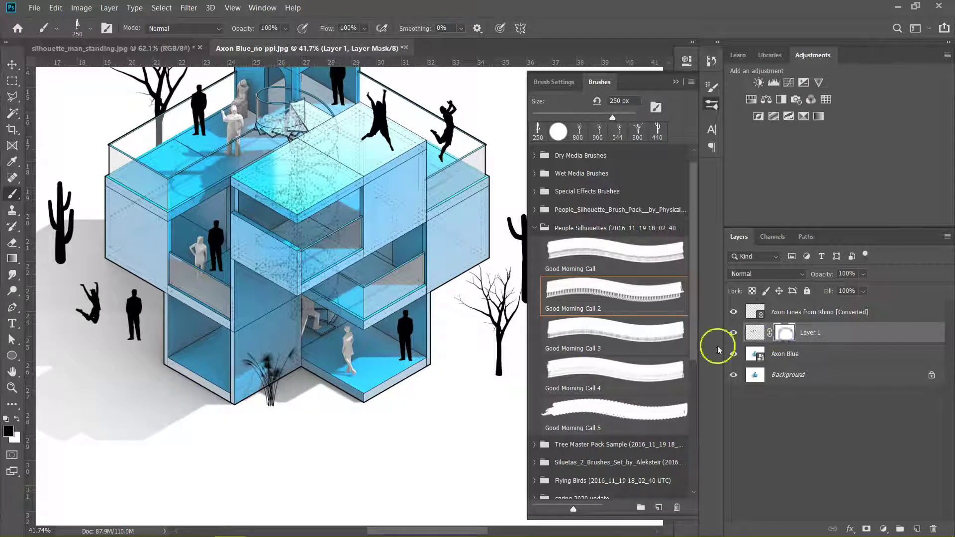
pyautogui.press('e')
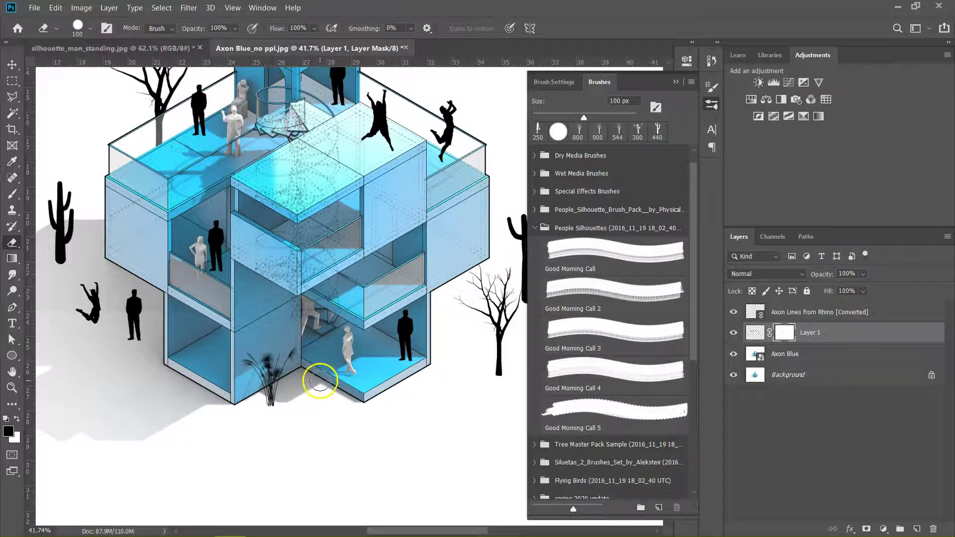
pyautogui.press(']')
pyautogui.press(']')
pyautogui.press(']')
pyautogui.press(']')
pyautogui.press(']')
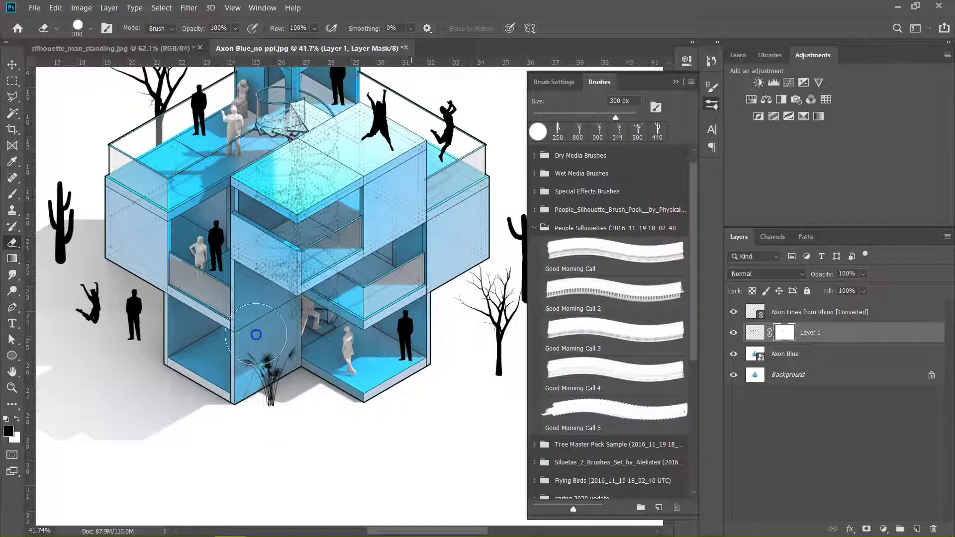
pyautogui.press('x')
pyautogui.click(405, 349)
pyautogui.hotkey('ctrl', 'z')
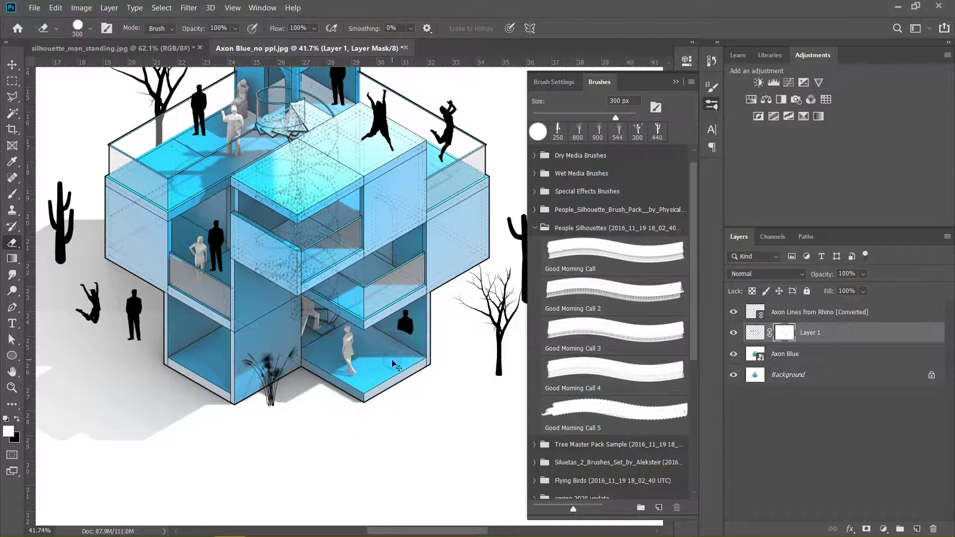
pyautogui.click(322, 408)
pyautogui.click(411, 351)
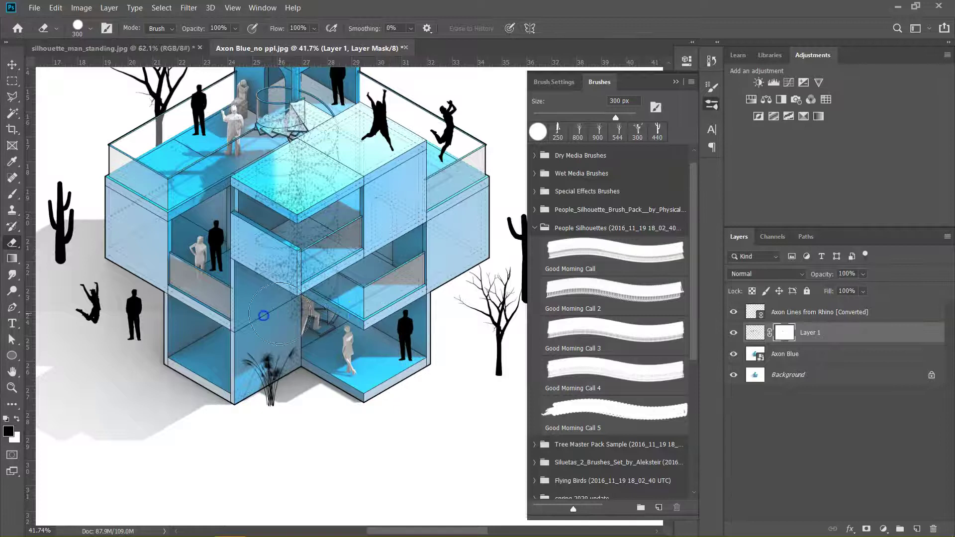
# Stamp the Good Morning Call 2 woman in black at 250 px on Layer 1's image, beside the front ground-floor corner
pyautogui.click(755, 334)
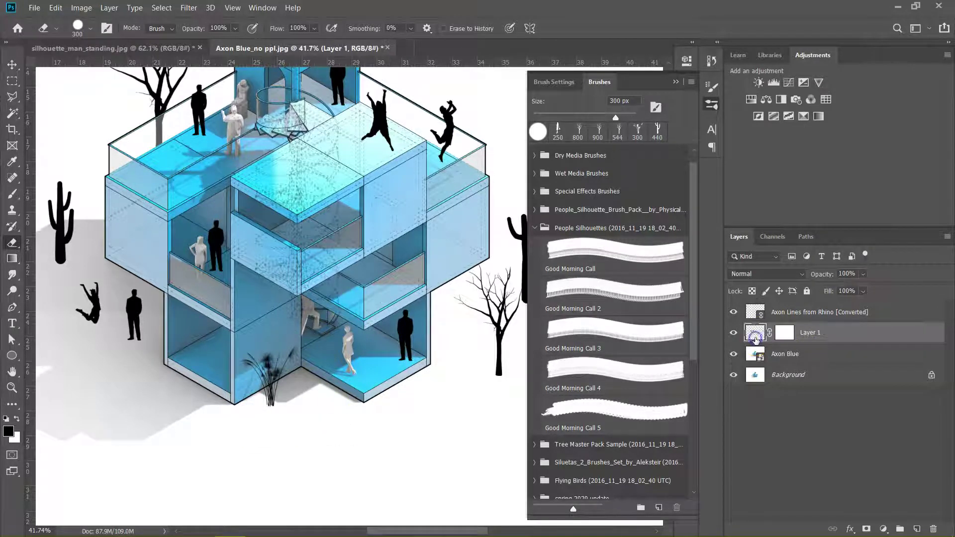
pyautogui.press('b')
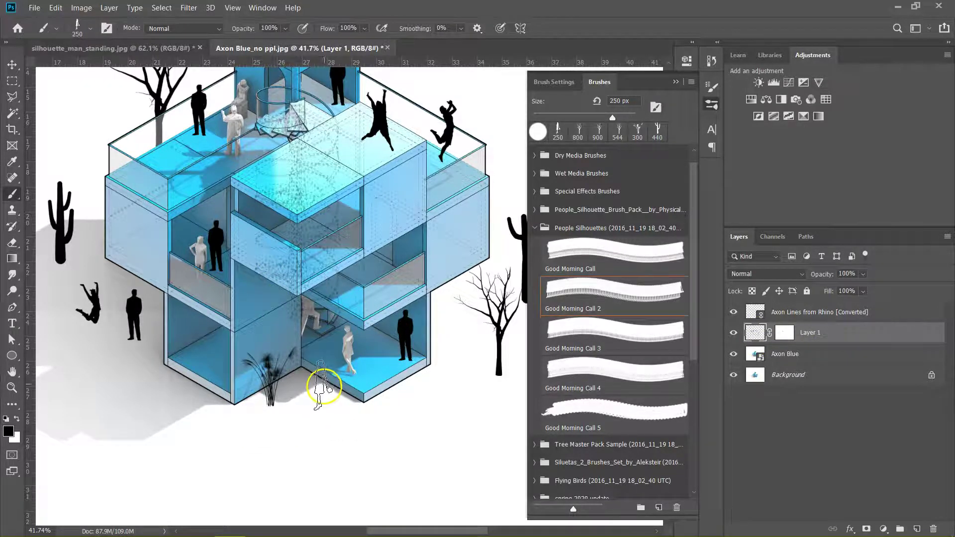
pyautogui.press(']')
pyautogui.click(321, 377)
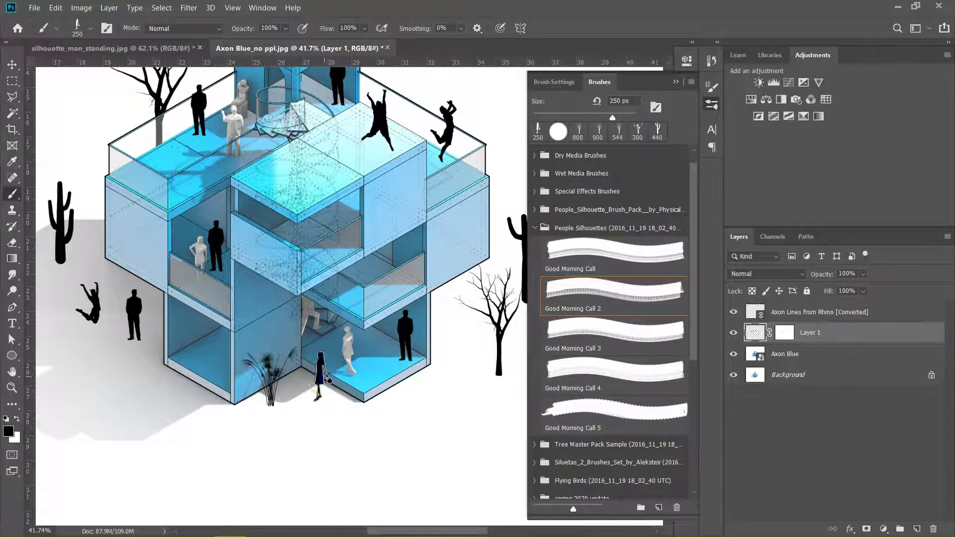
# Stamp the Good Morning Call 3 woman at 250 px inside the ground-floor room nearest the two ground-level figures
pyautogui.click(602, 333)
pyautogui.press('[')
pyautogui.press('[')
pyautogui.press('[')
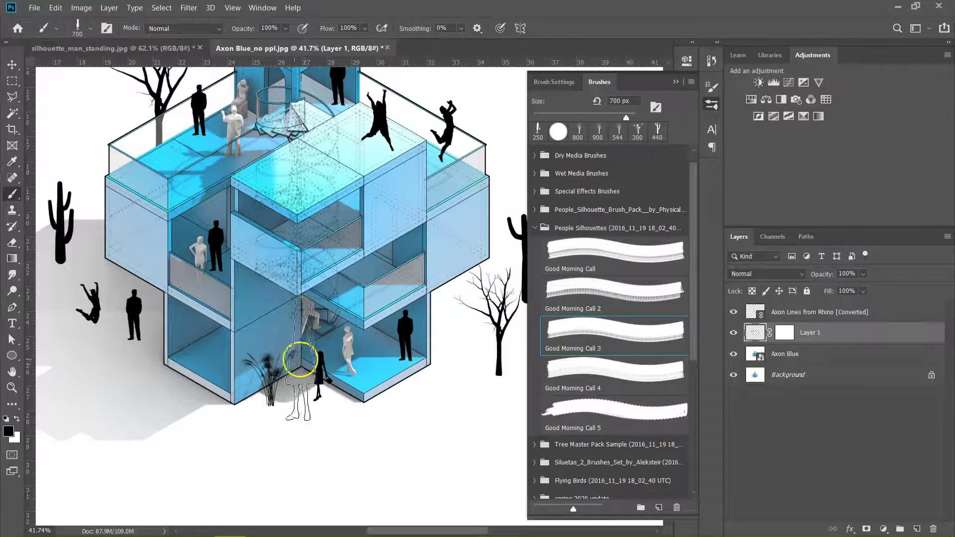
pyautogui.press('[')
pyautogui.press('[')
pyautogui.press('[')
pyautogui.press('[')
pyautogui.press('[')
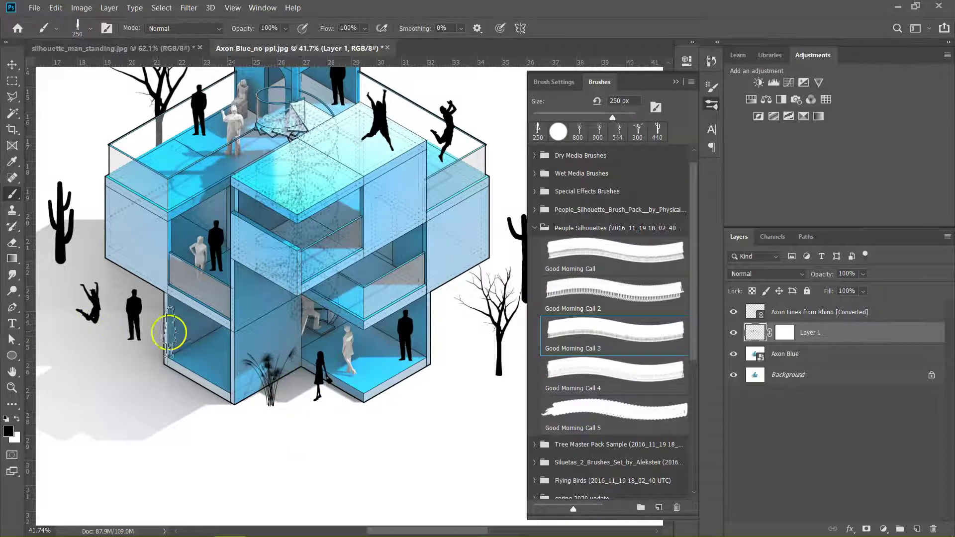
pyautogui.click(190, 334)
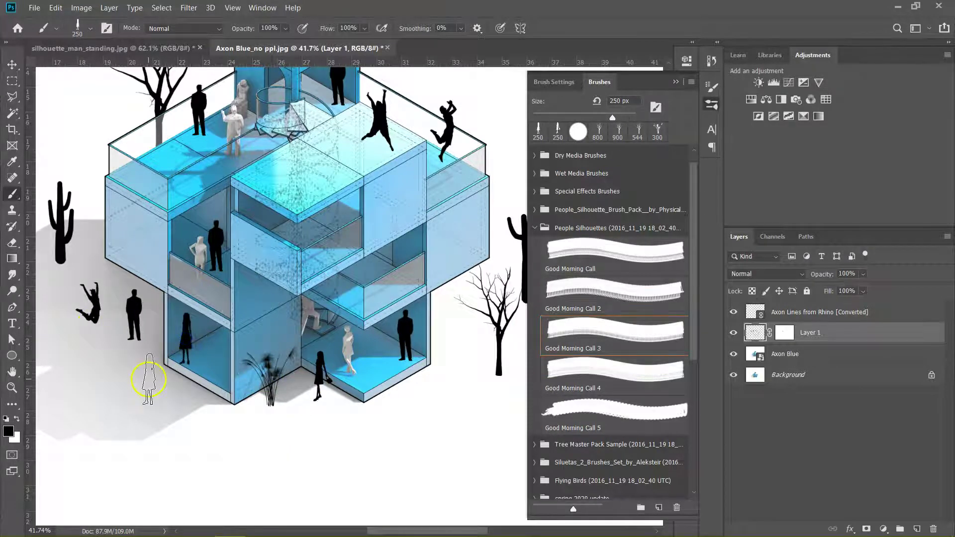
# Switch to the Move tool, hide the brush list, and select the Axon Lines from Rhino [Converted] layer
pyautogui.press('v')
pyautogui.scroll(-3, 256, 345)
pyautogui.moveTo(264, 308); pyautogui.dragTo(270, 382)
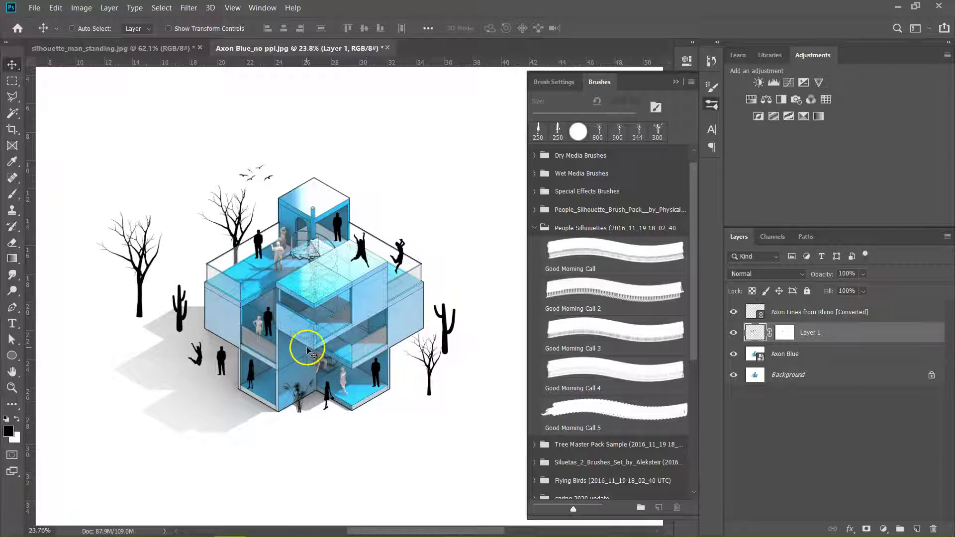
pyautogui.click(675, 83)
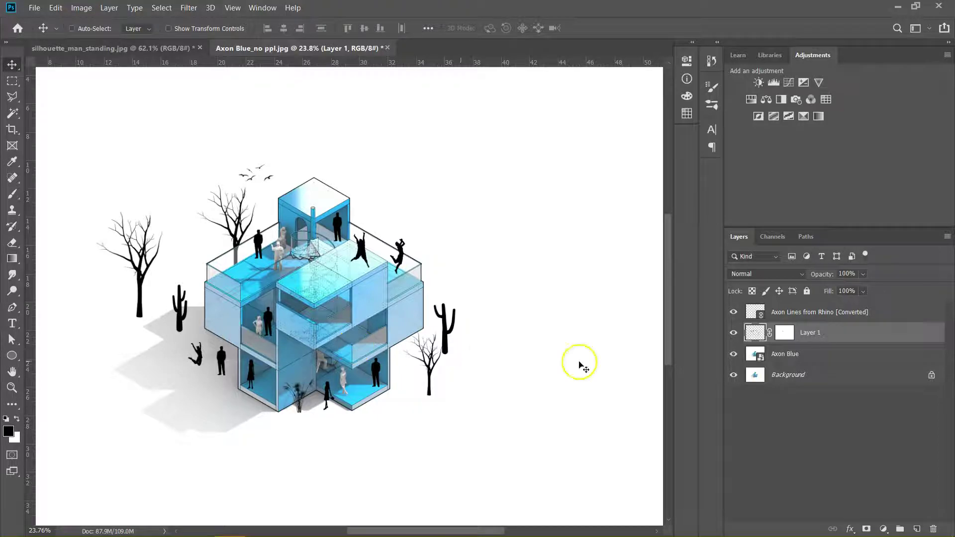
pyautogui.click(791, 314)
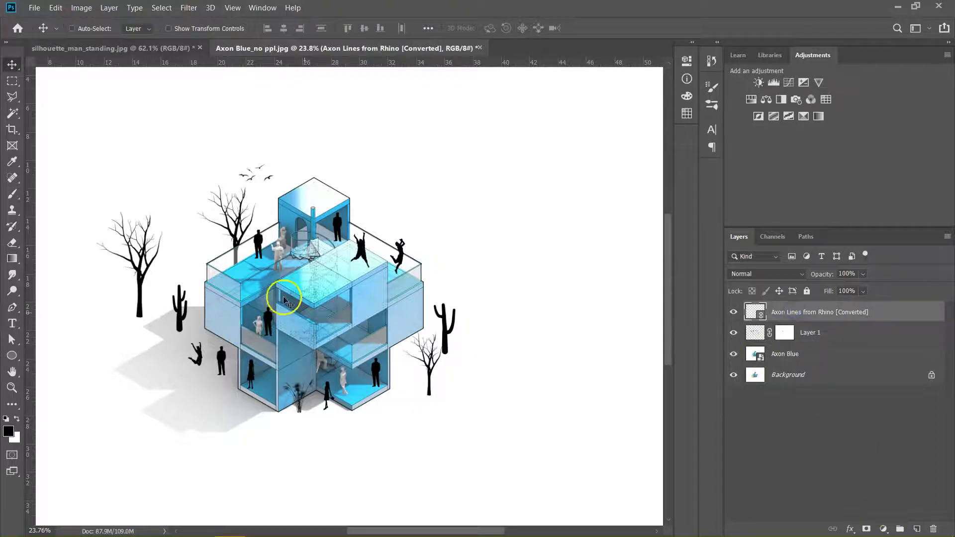
# Add the text "AXON 1" with the Horizontal Type tool on the white area beside the building's front ground-floor corner
pyautogui.press('t')
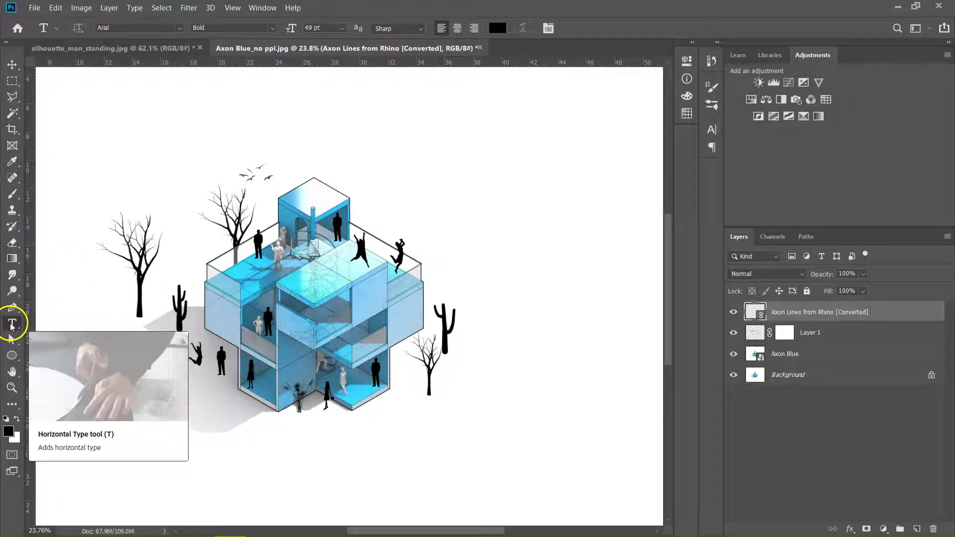
pyautogui.click(424, 428)
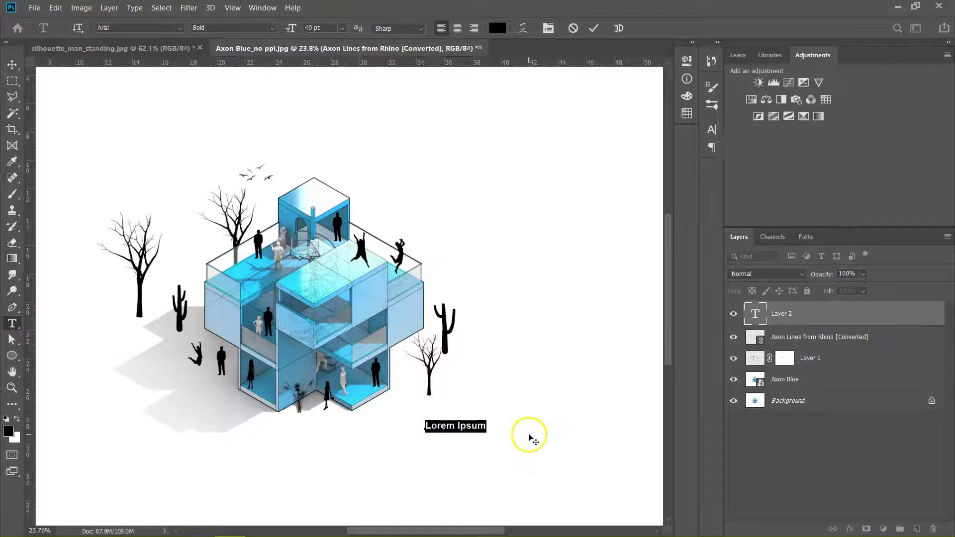
pyautogui.write('AXON 1')
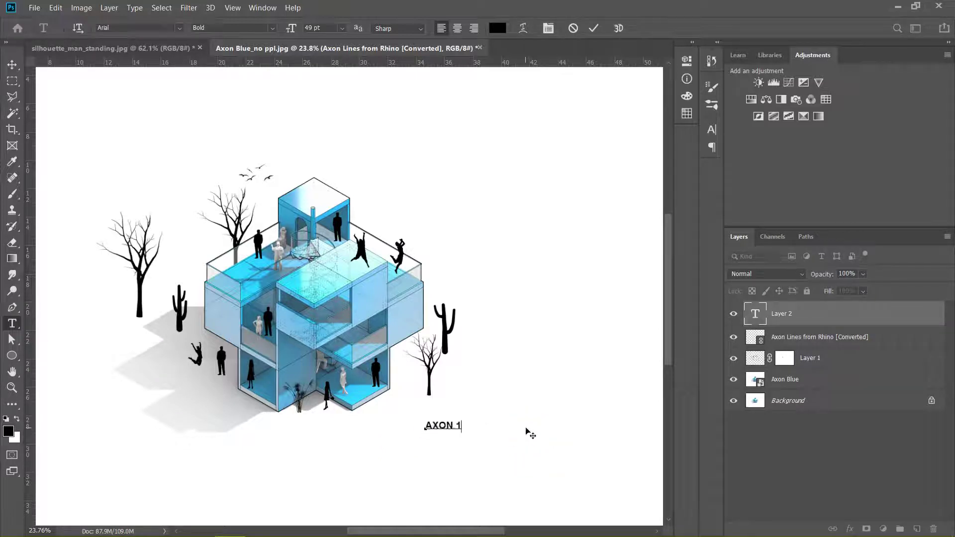
# Enlarge the AXON 1 text to 122 pt, change its Arial style to Black, and commit the text
pyautogui.hotkey('ctrl', 'a')
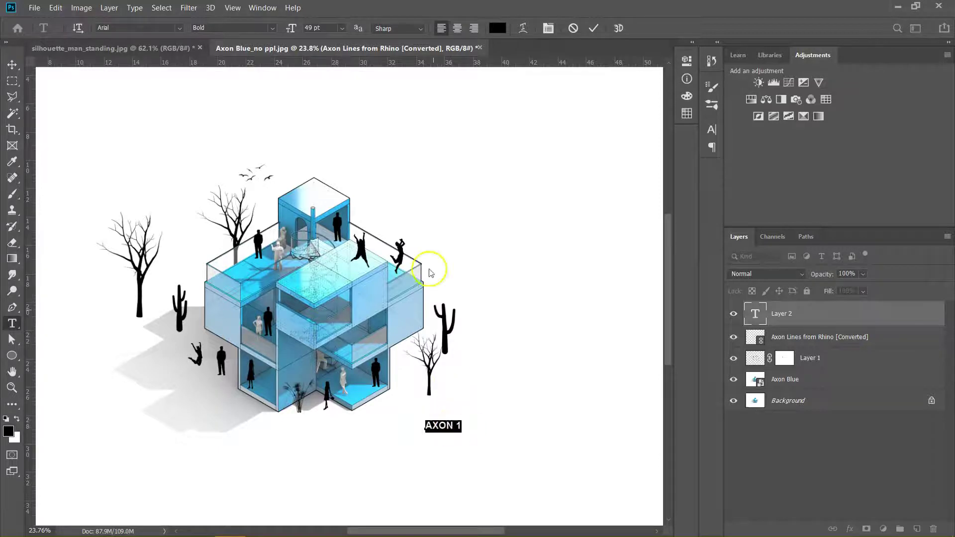
pyautogui.moveTo(292, 28); pyautogui.dragTo(341, 34)
pyautogui.click(249, 27)
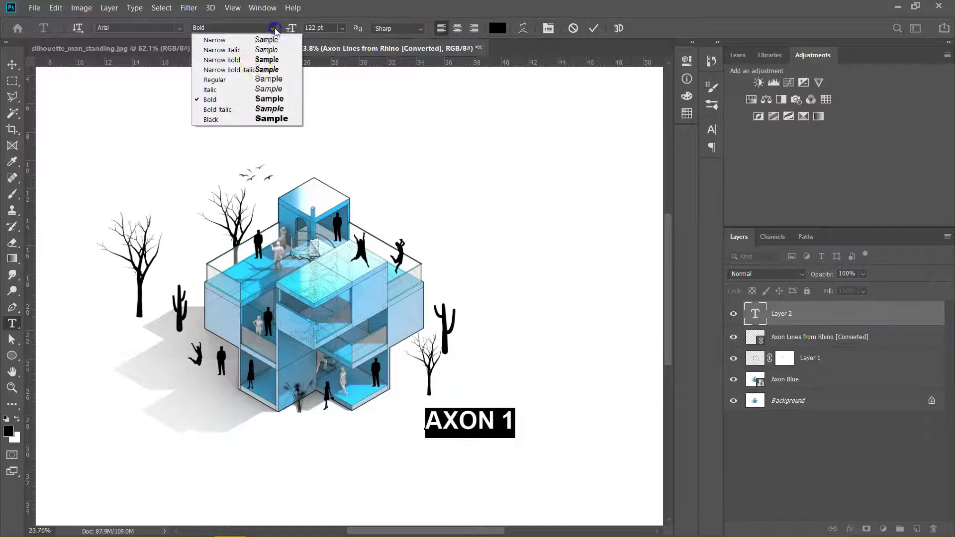
pyautogui.click(221, 119)
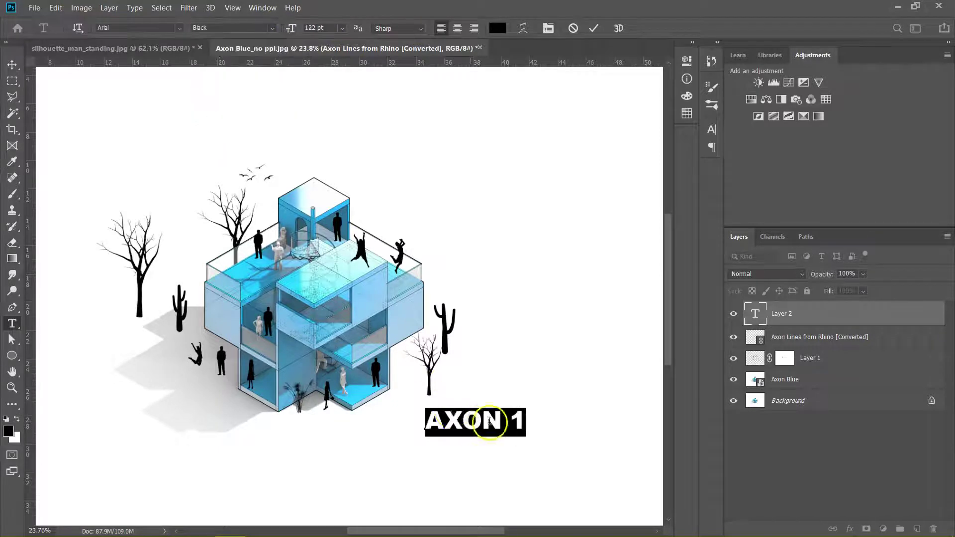
pyautogui.click(482, 420)
pyautogui.click(844, 320)
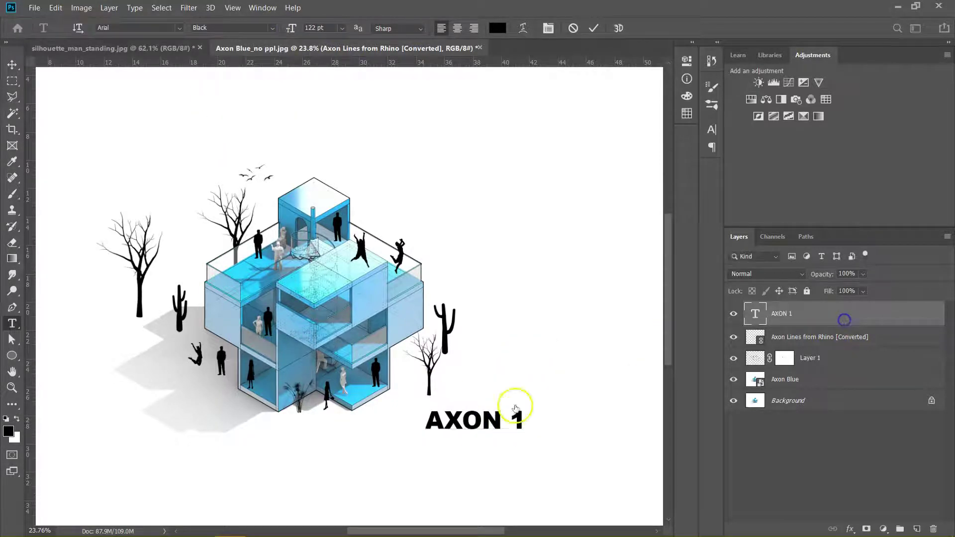
# Move the AXON 1 text onto the projecting roof slab and rotate it to -30° with Free Transform
pyautogui.press('v')
pyautogui.moveTo(472, 420); pyautogui.dragTo(340, 278)
pyautogui.scroll(1, 318, 281)
pyautogui.scroll(5, 313, 326)
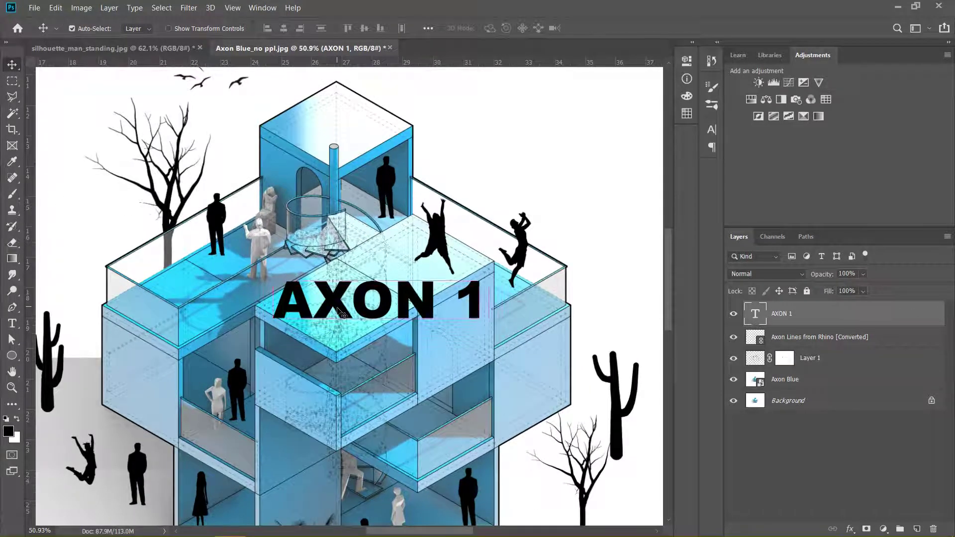
pyautogui.hotkey('ctrl', 't')
pyautogui.moveTo(495, 342); pyautogui.dragTo(499, 280)
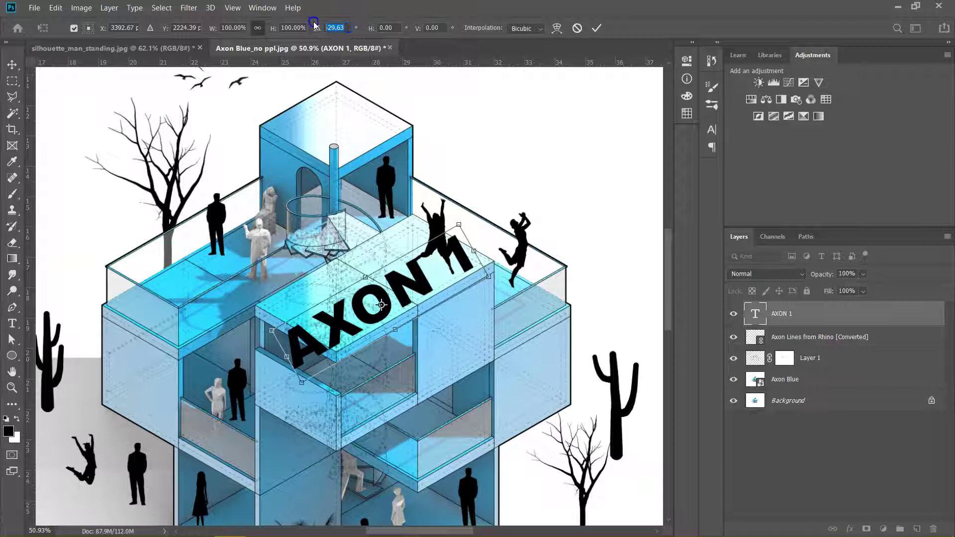
pyautogui.write('-30')
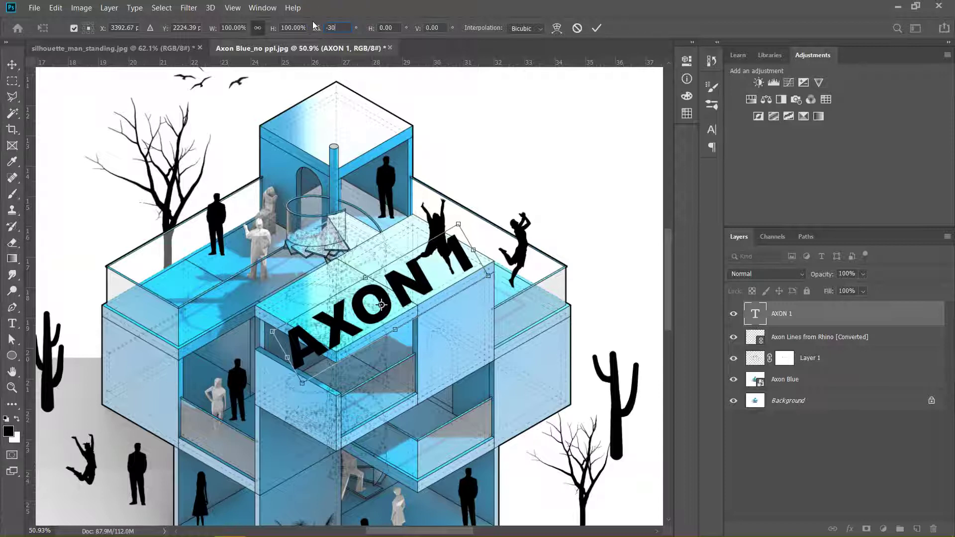
pyautogui.press('Return')
# Skew the AXON 1 text 30° horizontally to match the roof plane and reposition it on the slab
pyautogui.moveTo(305, 383); pyautogui.dragTo(335, 372)
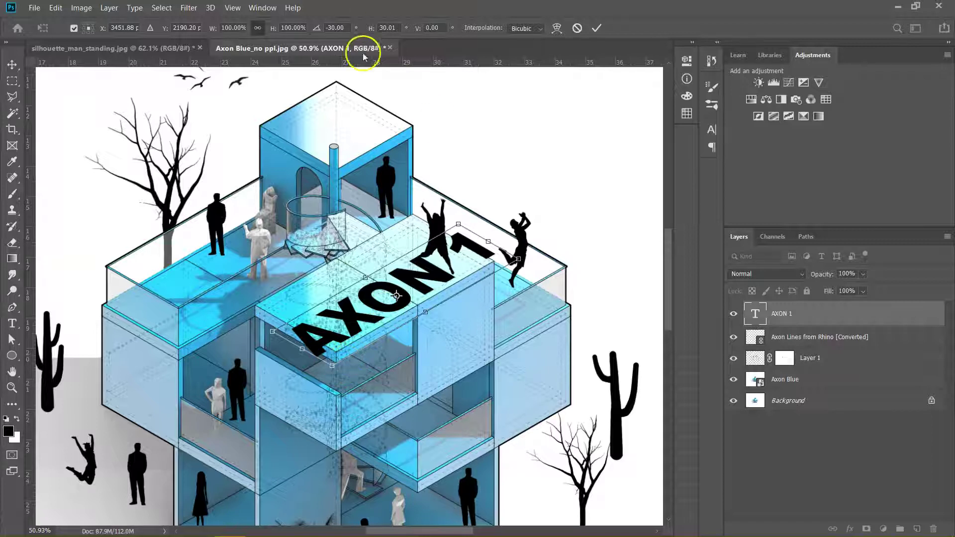
pyautogui.write('30')
pyautogui.press('Return')
pyautogui.moveTo(385, 311); pyautogui.dragTo(363, 300)
pyautogui.scroll(-2, 379, 302)
pyautogui.scroll(2, 367, 284)
# Reduce the AXON 1 text to 82.87 pt so it fits on the roof slab, and commit it
pyautogui.doubleClick(363, 300)
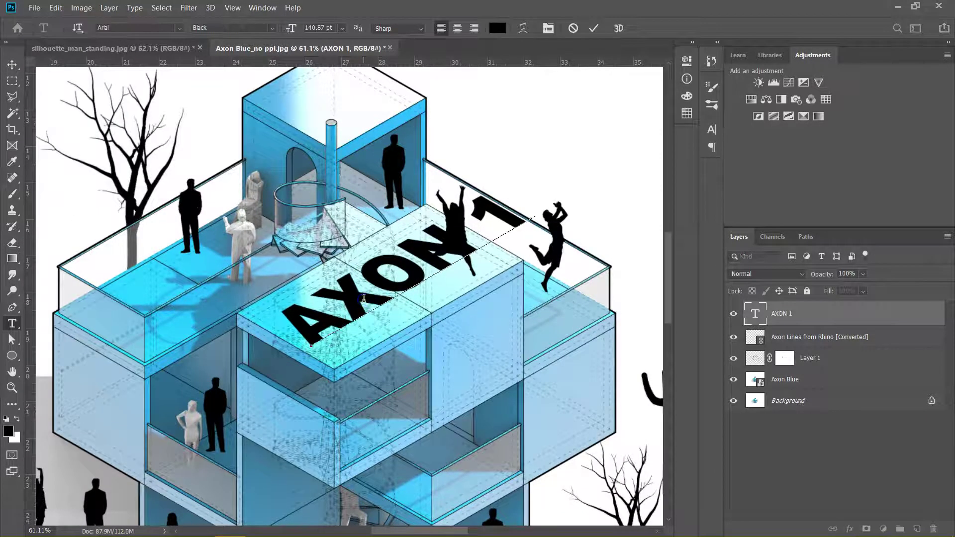
pyautogui.hotkey('ctrl', 'a')
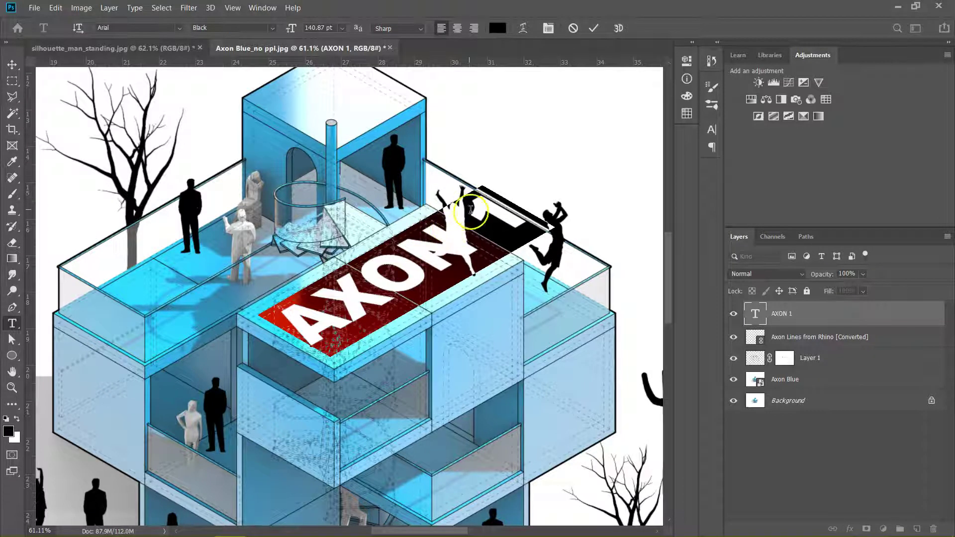
pyautogui.moveTo(291, 29); pyautogui.dragTo(257, 36)
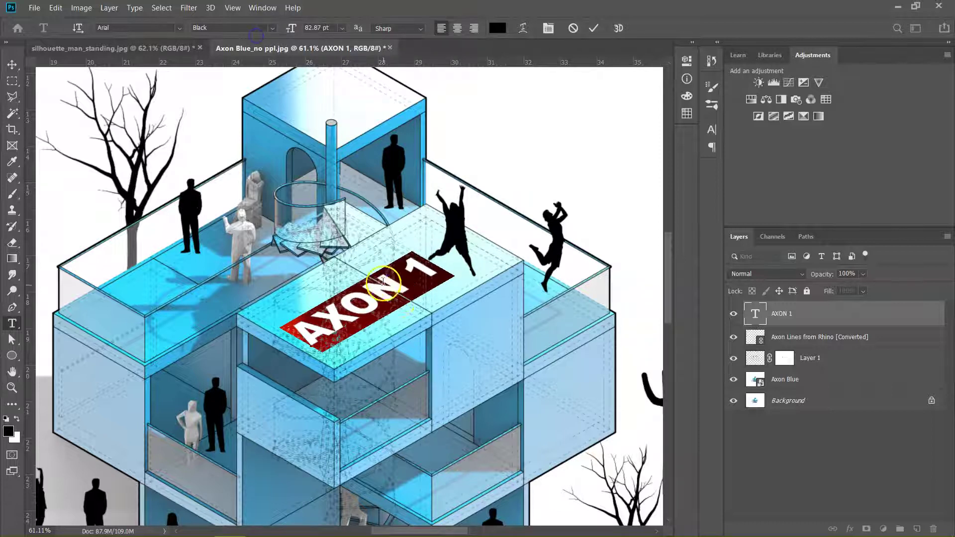
pyautogui.click(754, 314)
pyautogui.press('v')
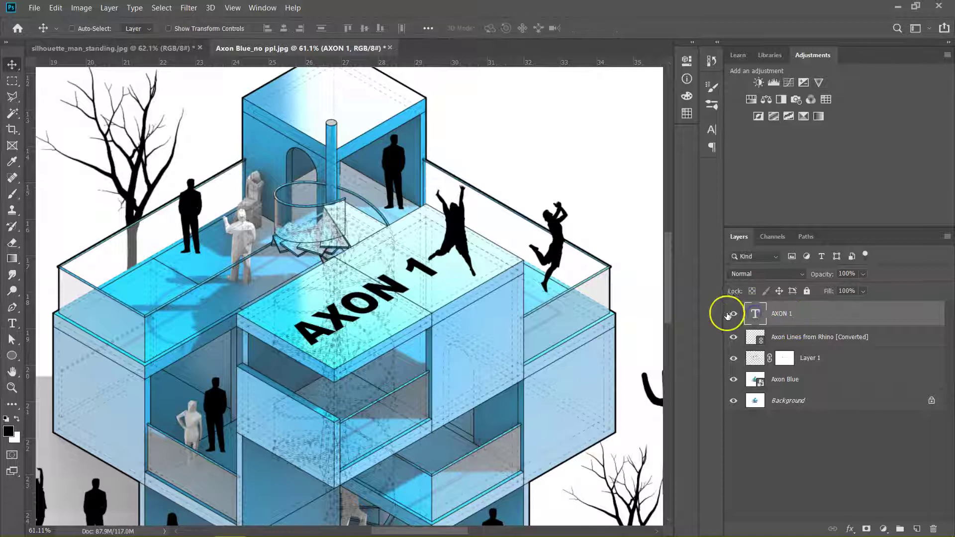
# Nudge the AXON 1 text slightly left and up on the roof slab, and review its placement on the building
pyautogui.press('Left')
pyautogui.press('Left')
pyautogui.press('Left')
pyautogui.press('Left')
pyautogui.press('Up')
pyautogui.press('Up')
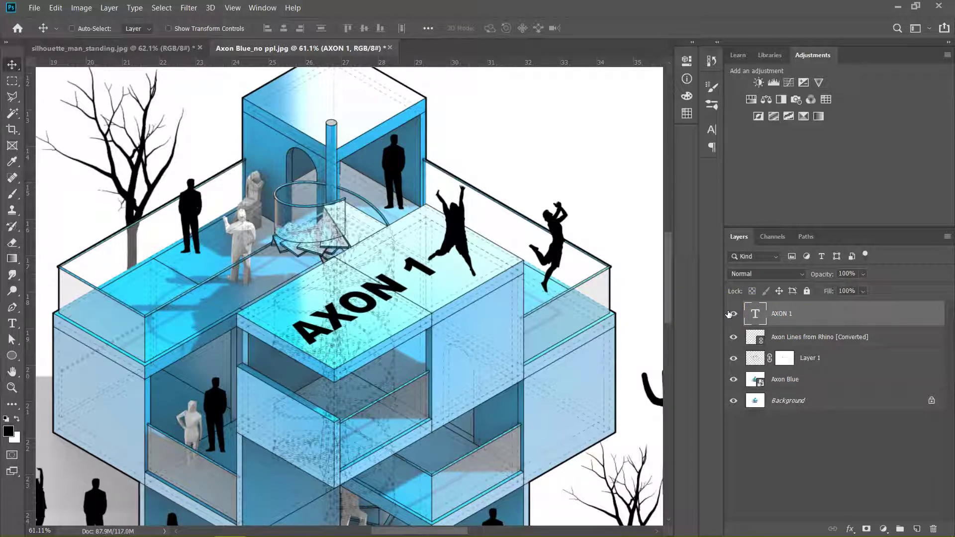
pyautogui.scroll(-3, 436, 315)
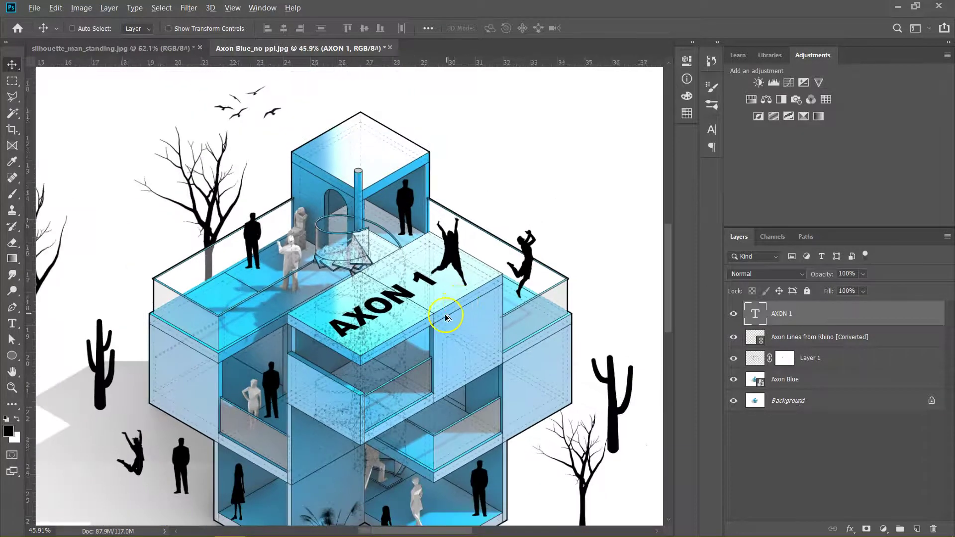
pyautogui.scroll(5, 426, 356)
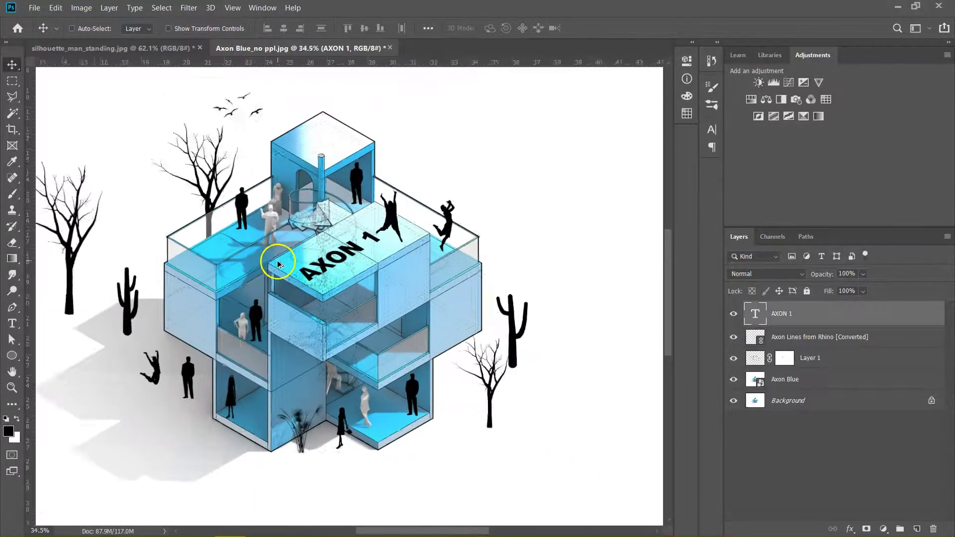
# Change the AXON 1 text color to white (ffffff) and commit the edit
pyautogui.click(342, 283)
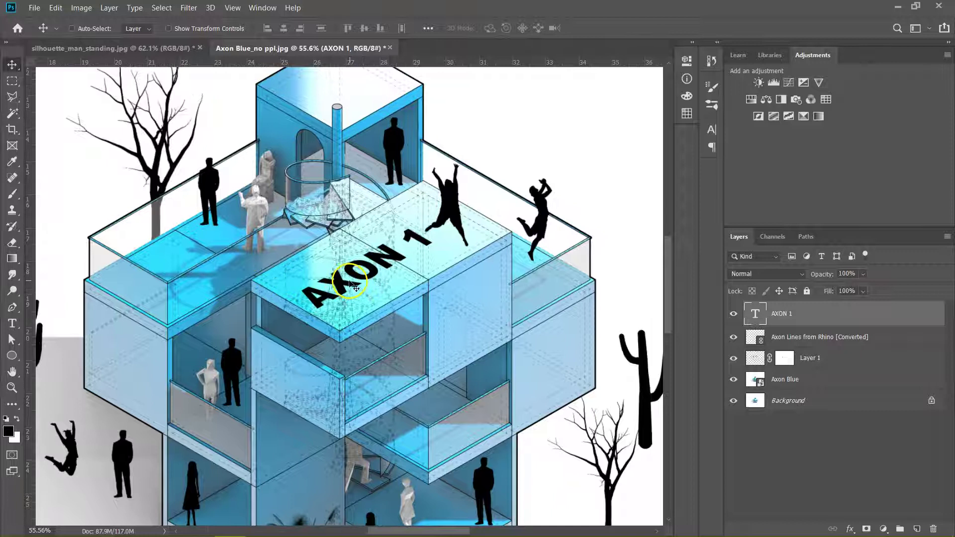
pyautogui.doubleClick(350, 283)
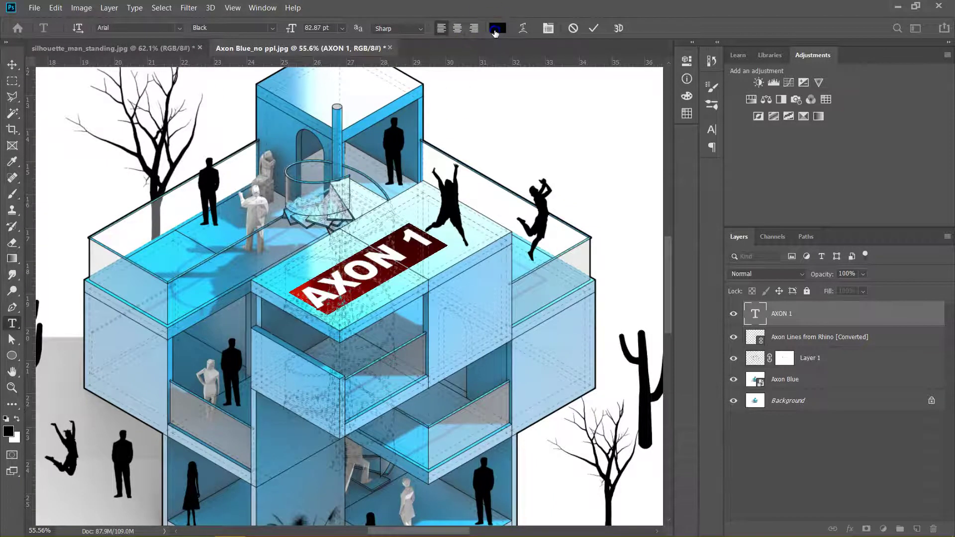
pyautogui.click(496, 28)
pyautogui.moveTo(290, 219)
pyautogui.mouseDown()
pyautogui.moveTo(213, 186)
pyautogui.moveTo(177, 157)
pyautogui.mouseUp()
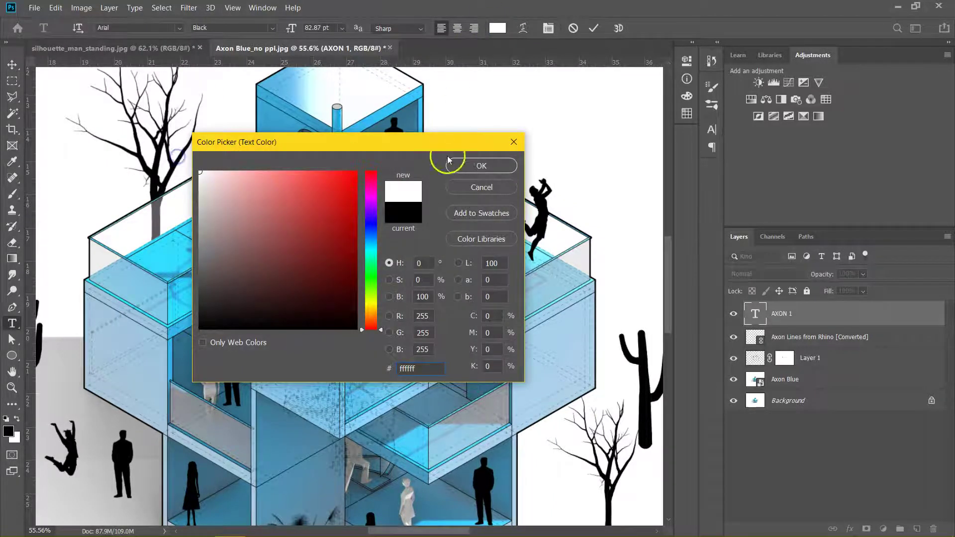
pyautogui.click(449, 161)
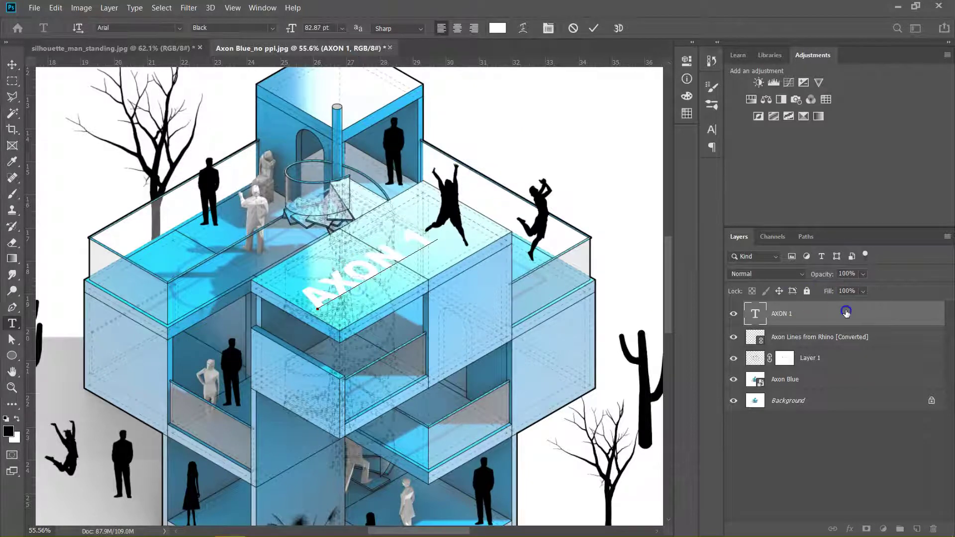
pyautogui.click(846, 313)
pyautogui.press('v')
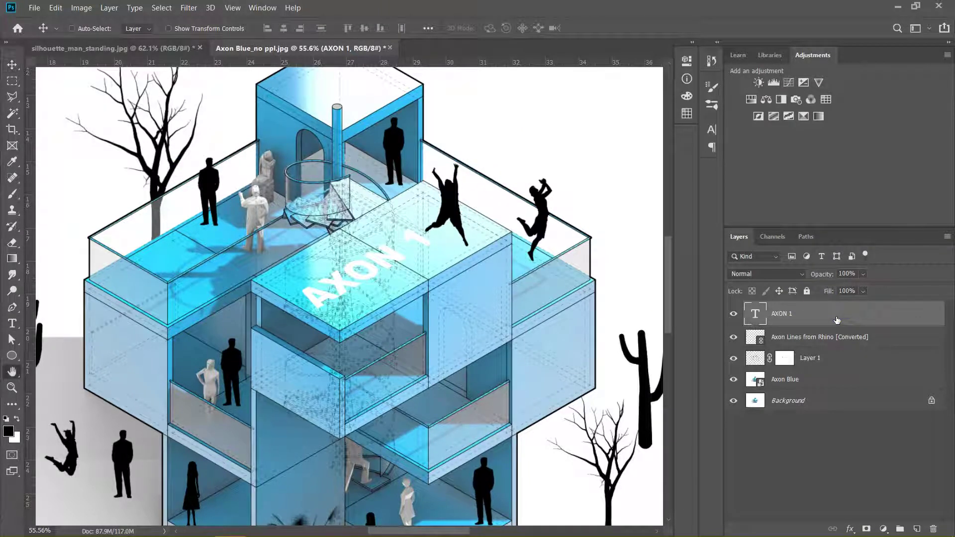
# Open the AXON 1 layer's Layer Style settings and move the dialog clear of the roof text
pyautogui.press('h')
pyautogui.click(806, 319)
pyautogui.moveTo(954, 251); pyautogui.dragTo(795, 128)
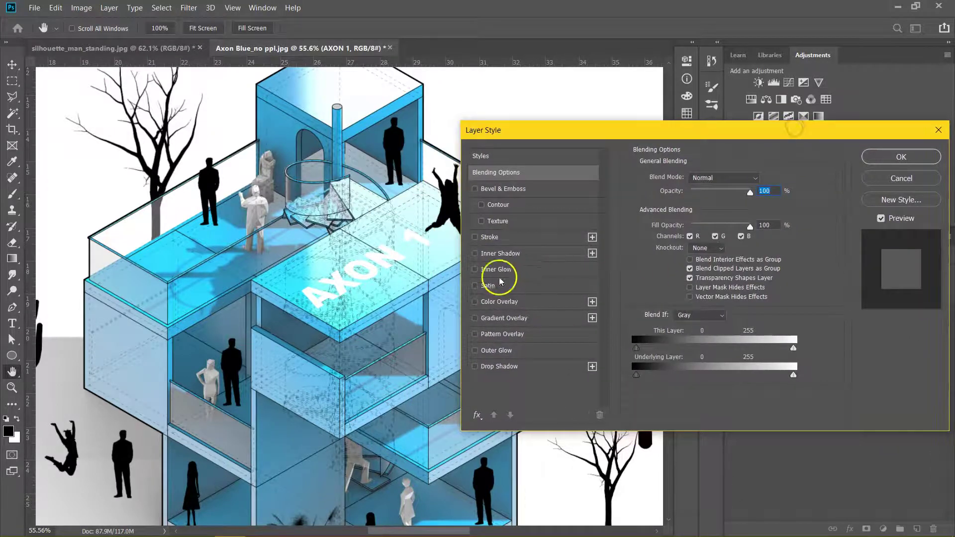
# Give the AXON 1 text a black (000000) inside stroke of 5 px
pyautogui.click(474, 238)
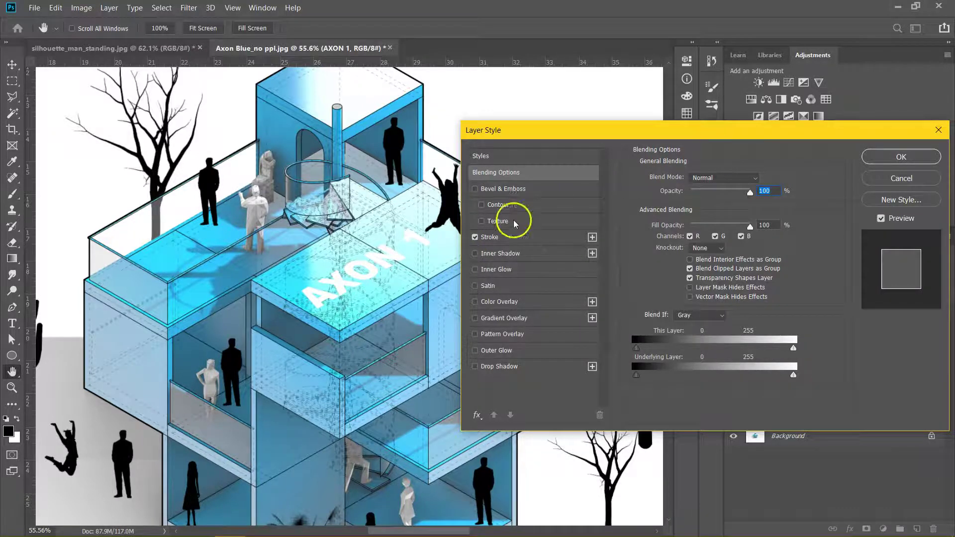
pyautogui.click(509, 238)
pyautogui.click(663, 268)
pyautogui.moveTo(341, 204); pyautogui.dragTo(203, 331)
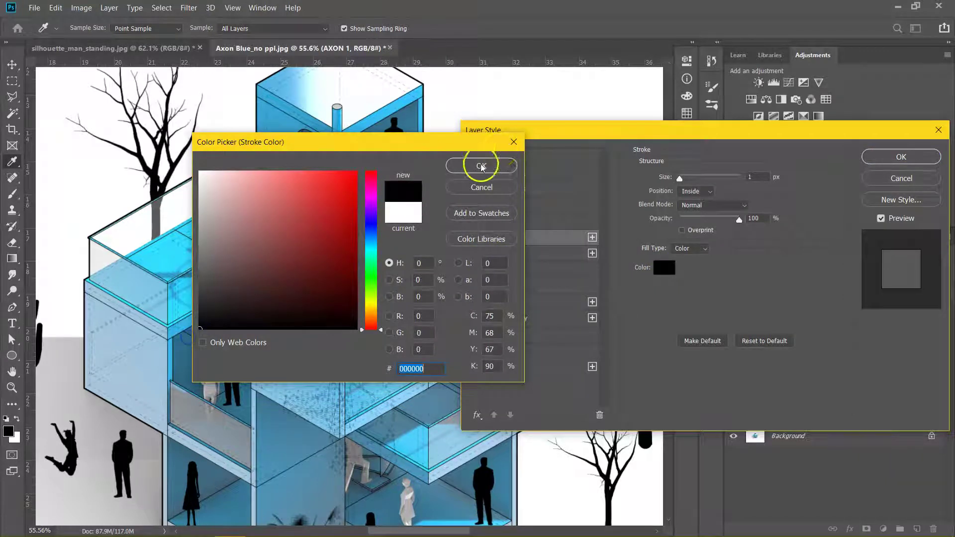
pyautogui.click(481, 166)
pyautogui.moveTo(680, 179)
pyautogui.mouseDown()
pyautogui.moveTo(684, 186)
pyautogui.moveTo(681, 179)
pyautogui.mouseUp()
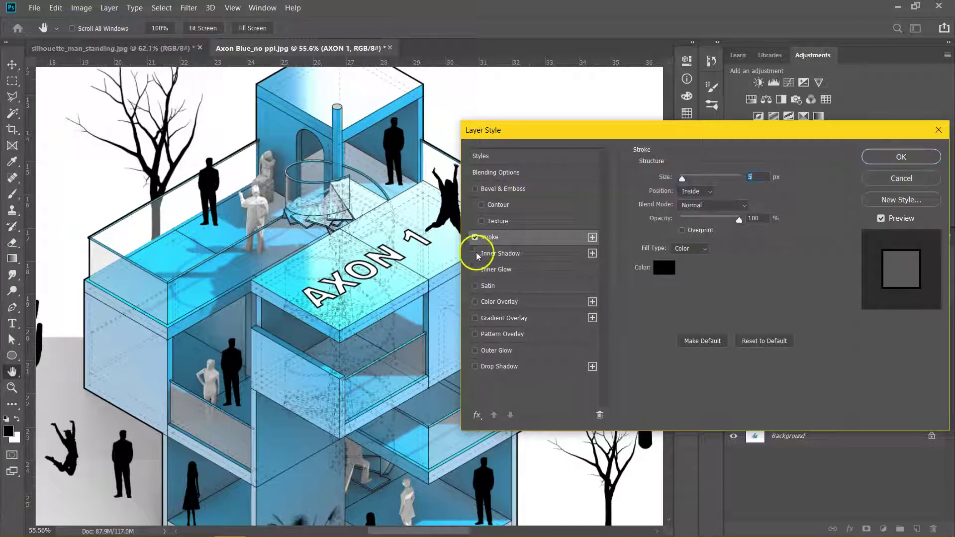
# Switch the AXON 1 text's layer effect from Stroke to Inner Shadow
pyautogui.click(475, 237)
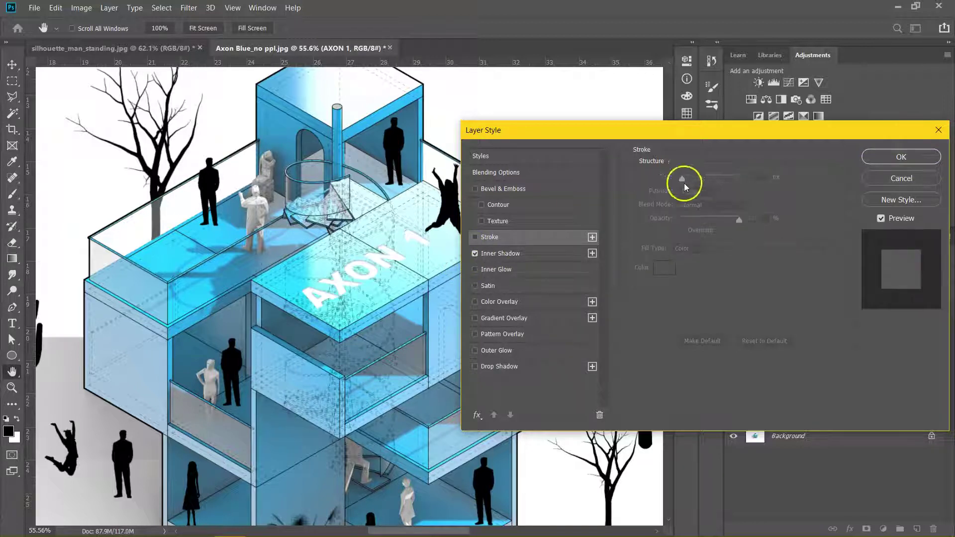
pyautogui.click(513, 258)
# Try Color Overlay and Bevel & Emboss on the AXON 1 text, turning each one off again
pyautogui.click(475, 302)
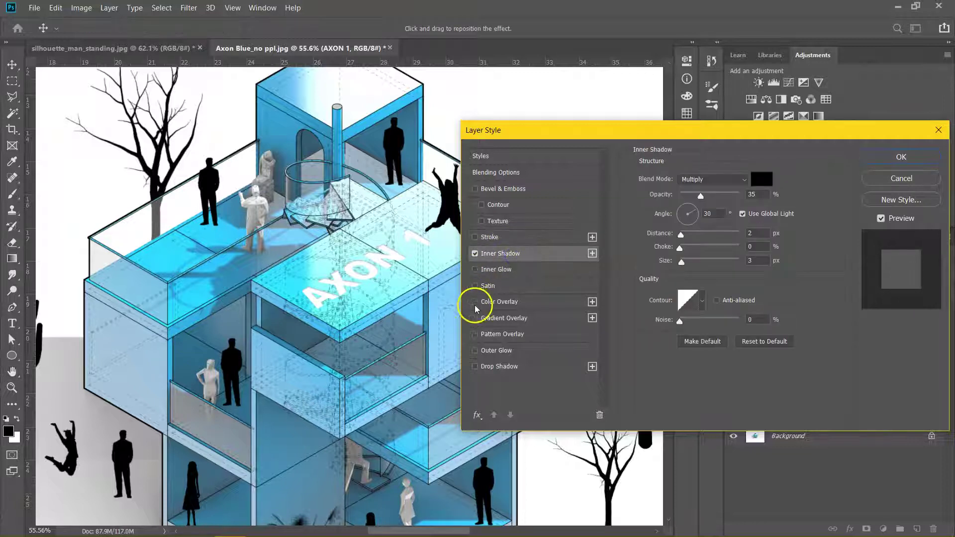
pyautogui.click(475, 302)
pyautogui.click(475, 302)
pyautogui.click(475, 302)
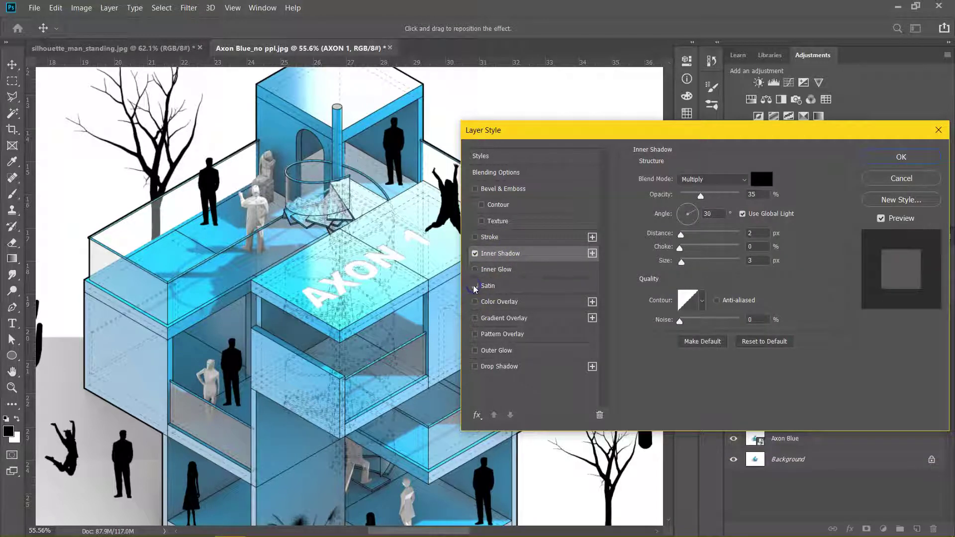
pyautogui.click(475, 189)
pyautogui.click(475, 189)
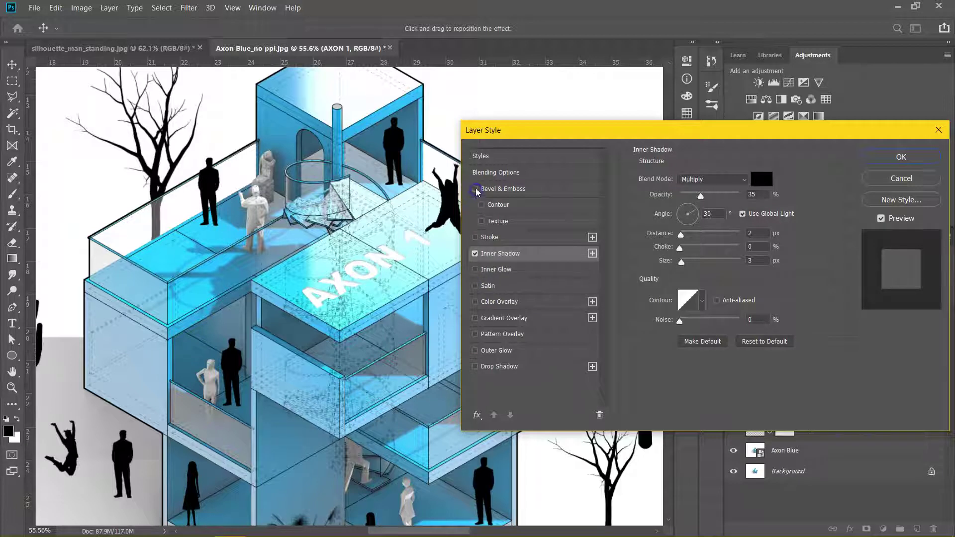
# Try a Drop Shadow with 0 px distance on the AXON 1 text, and turn it off
pyautogui.click(475, 367)
pyautogui.click(503, 368)
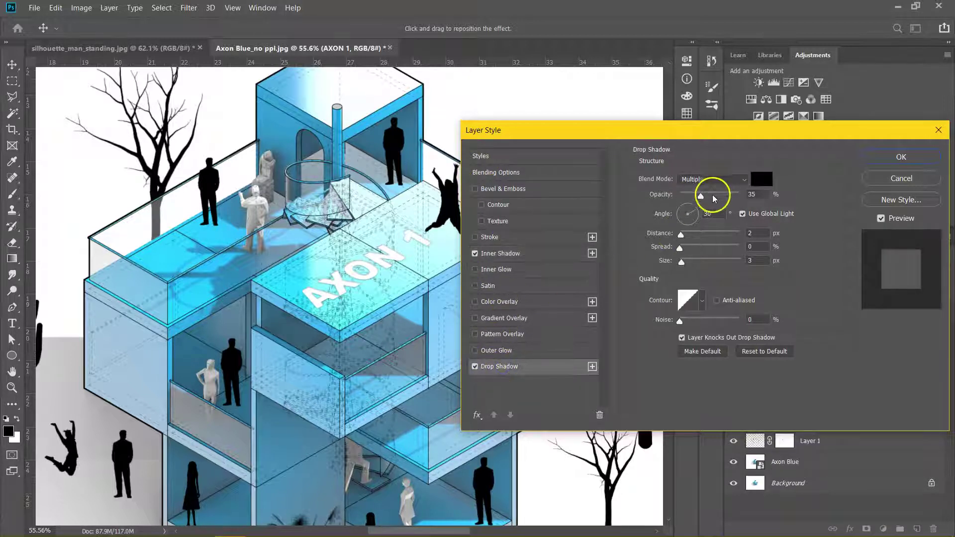
pyautogui.moveTo(681, 235)
pyautogui.mouseDown()
pyautogui.moveTo(698, 239)
pyautogui.moveTo(668, 237)
pyautogui.mouseUp()
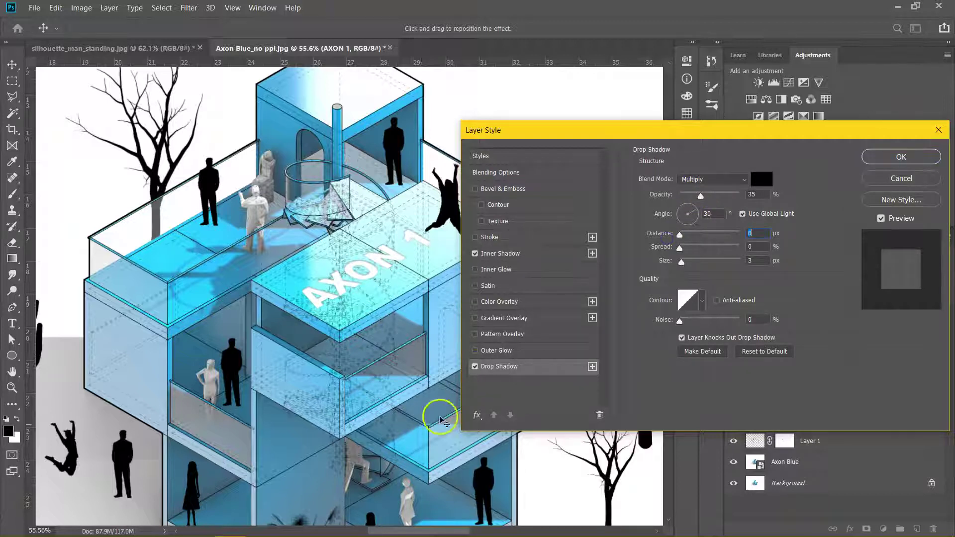
pyautogui.click(475, 366)
# Set the distance of the AXON 1 text's Inner Shadow to 8 px
pyautogui.click(499, 254)
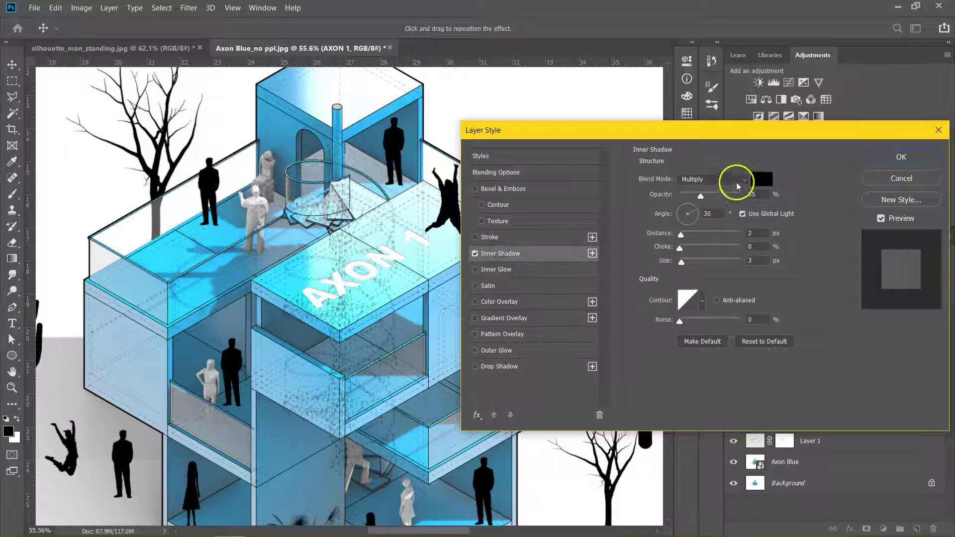
pyautogui.moveTo(681, 235); pyautogui.dragTo(684, 240)
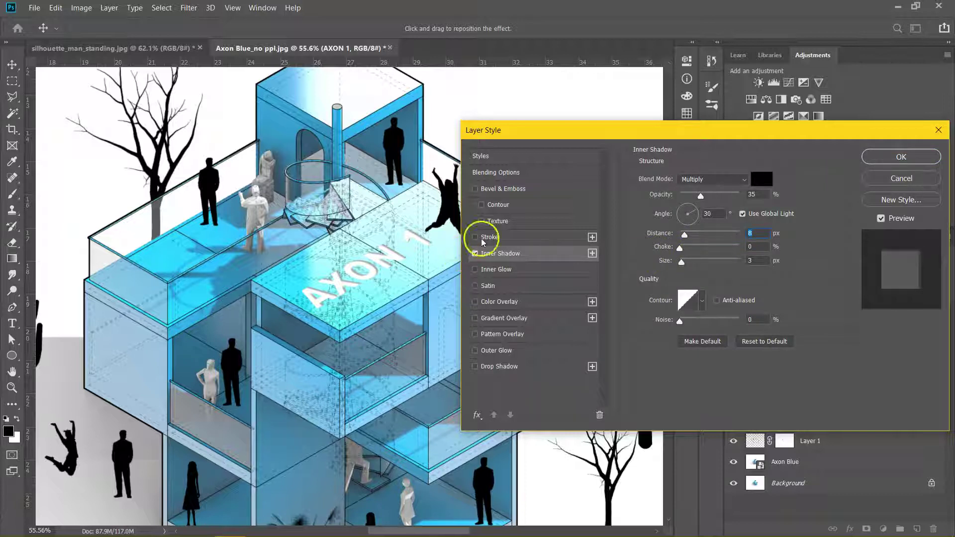
# Apply the layer style settings to the AXON 1 text
pyautogui.click(901, 157)
pyautogui.scroll(-3, 371, 268)
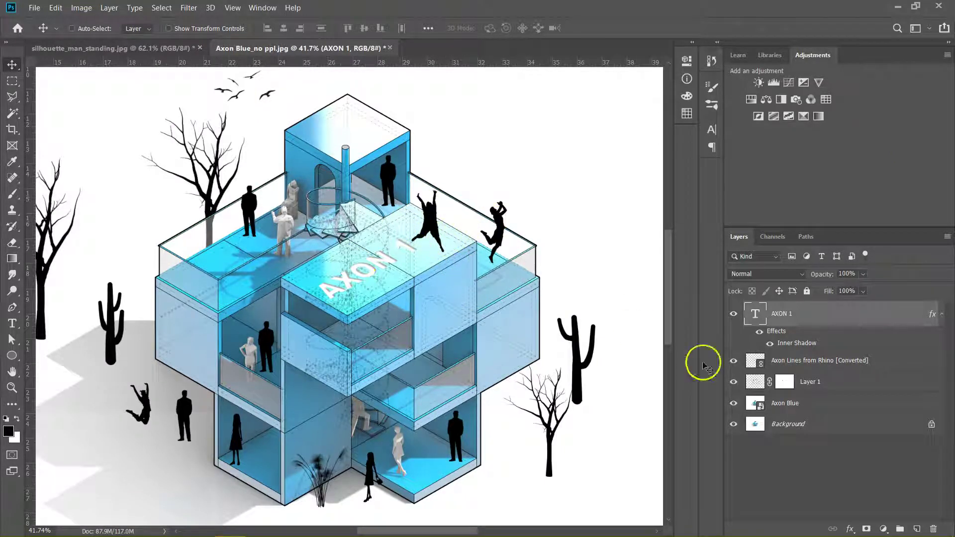
# Erase the jumping silhouette standing on the AXON 1 roof using Layer 1's mask
pyautogui.click(783, 383)
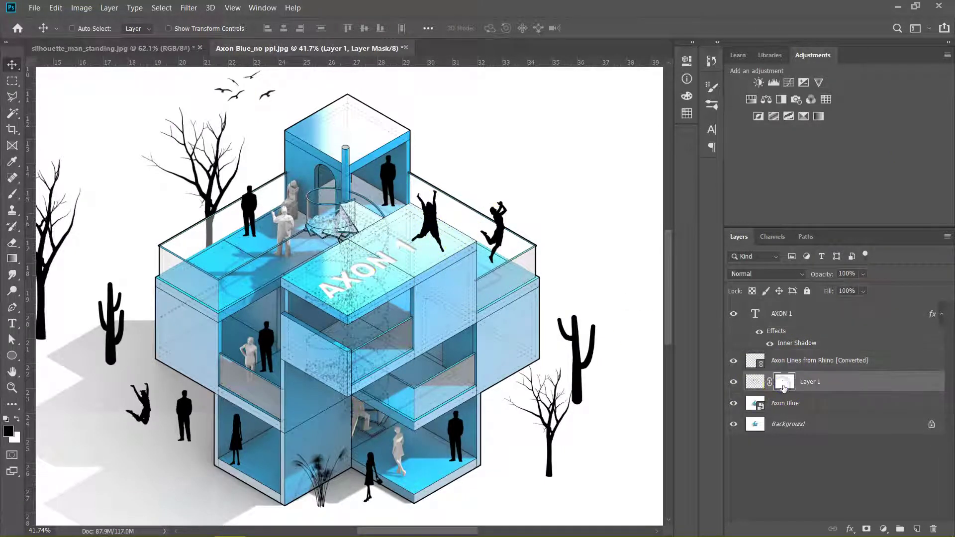
pyautogui.click(733, 383)
pyautogui.click(734, 383)
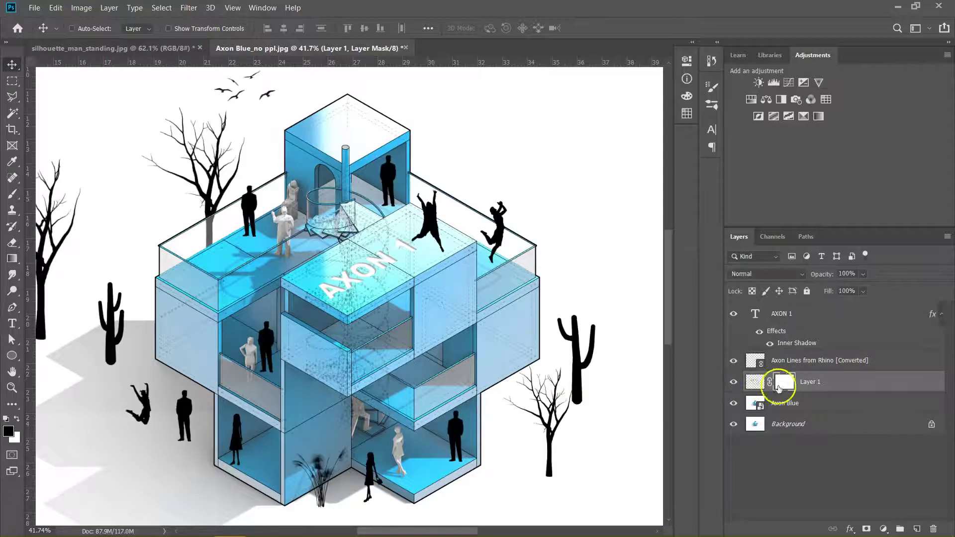
pyautogui.press('e')
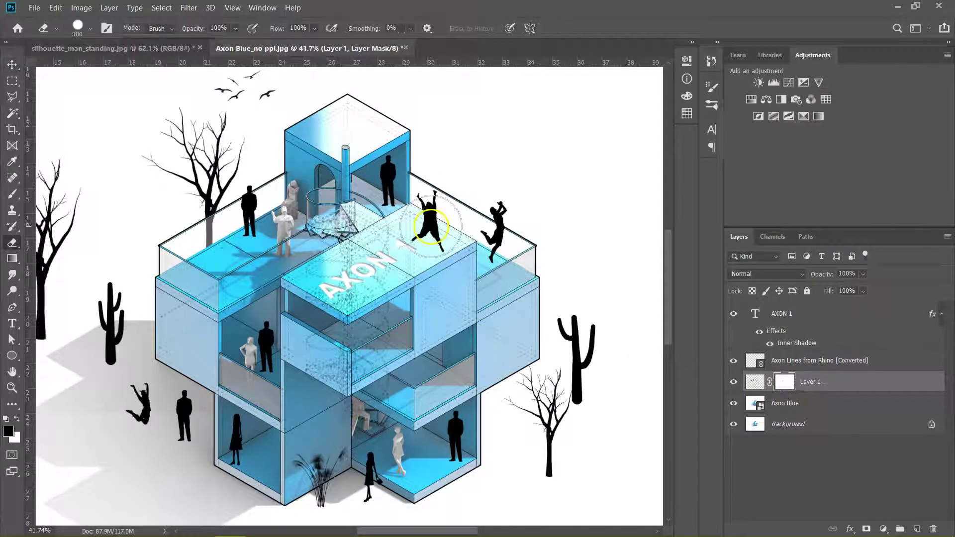
pyautogui.click(431, 226)
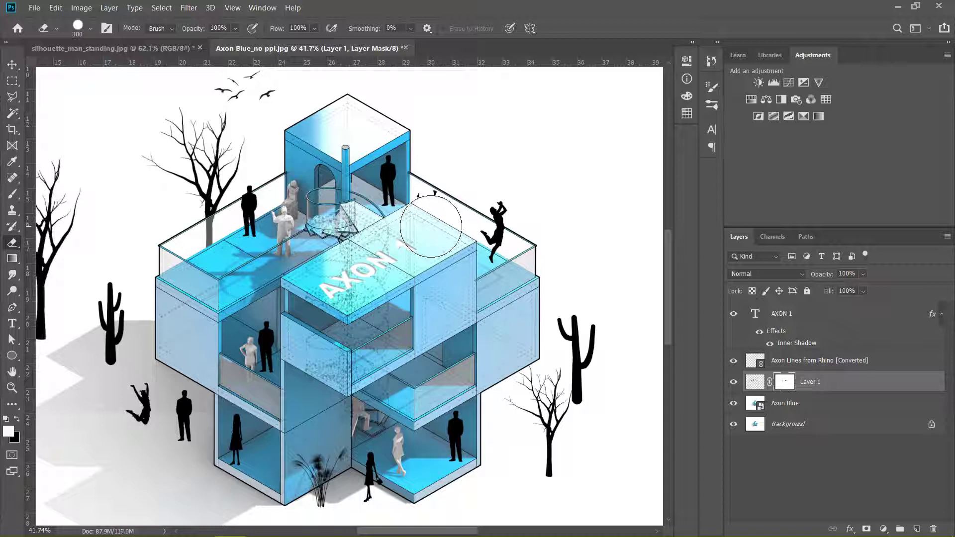
pyautogui.click(430, 239)
pyautogui.press('[')
pyautogui.click(433, 209)
pyautogui.click(432, 202)
pyautogui.click(455, 230)
pyautogui.press('v')
# Set the AXON 1 roof text's font size to 108.87 pt
pyautogui.click(787, 344)
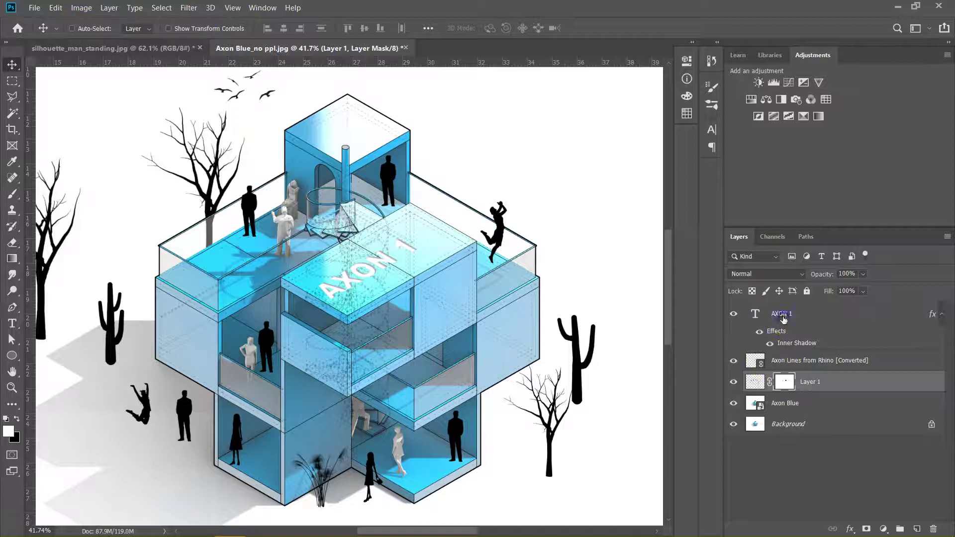
pyautogui.click(760, 315)
pyautogui.doubleClick(755, 314)
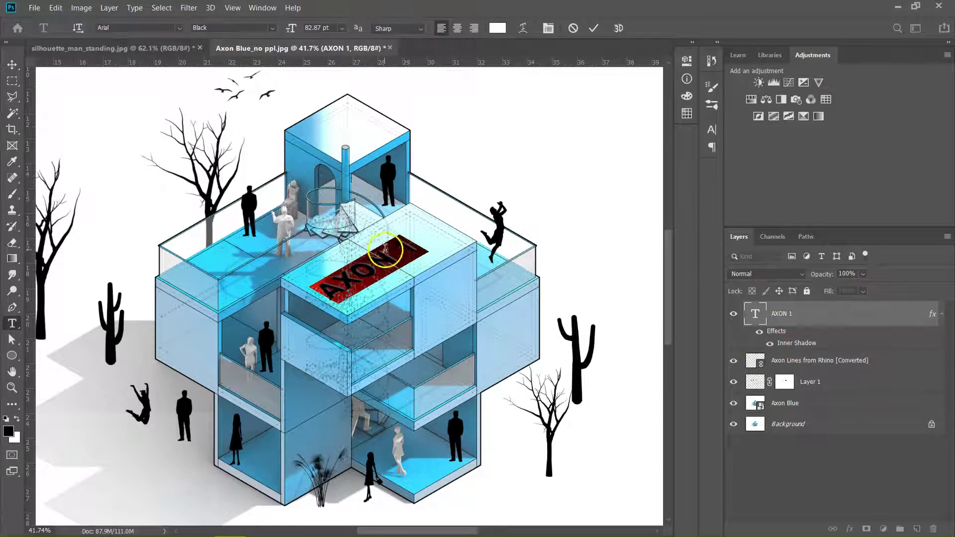
pyautogui.moveTo(291, 28); pyautogui.dragTo(304, 32)
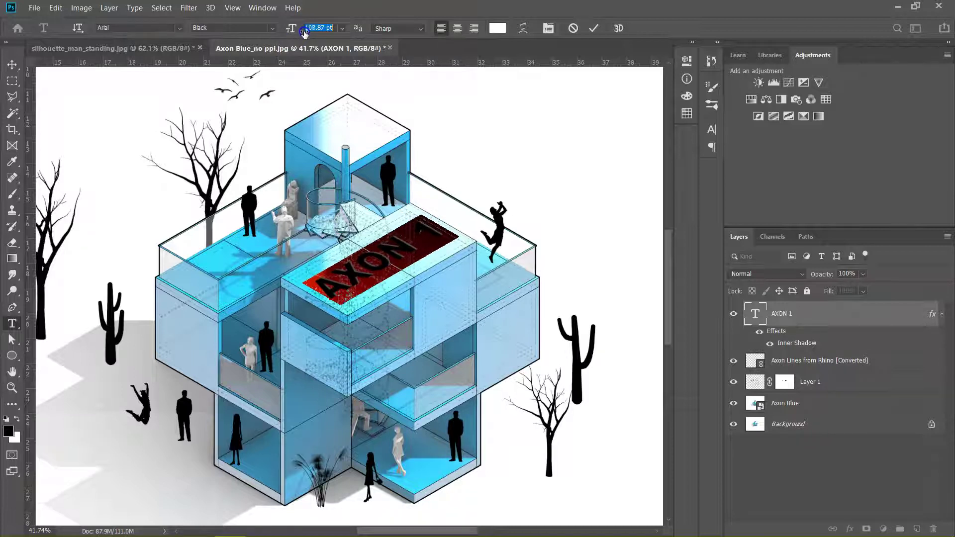
pyautogui.click(366, 215)
pyautogui.click(832, 321)
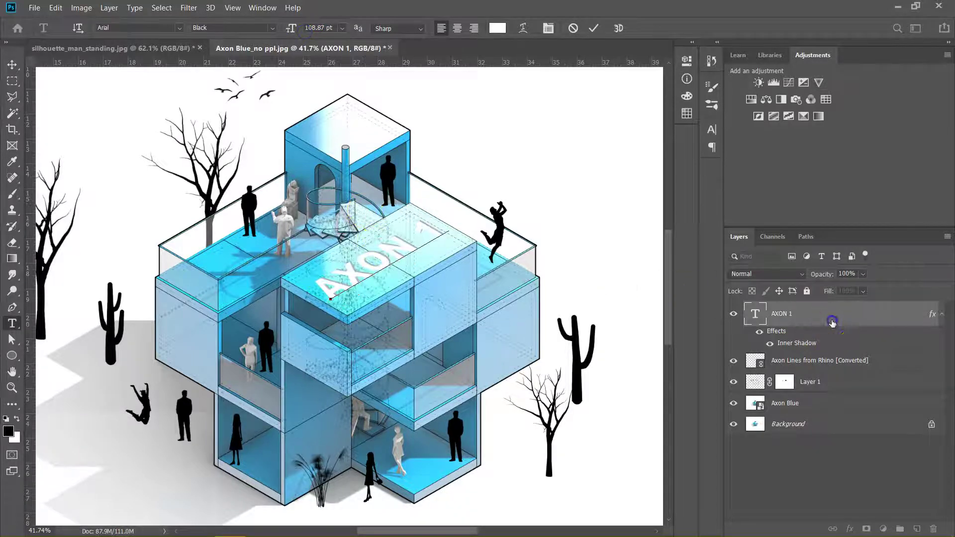
pyautogui.press('v')
# Add a Lorem ipsum paragraph text box, about 12.5 × 7.6 in, in the empty area to the right of the building
pyautogui.scroll(-3, 305, 228)
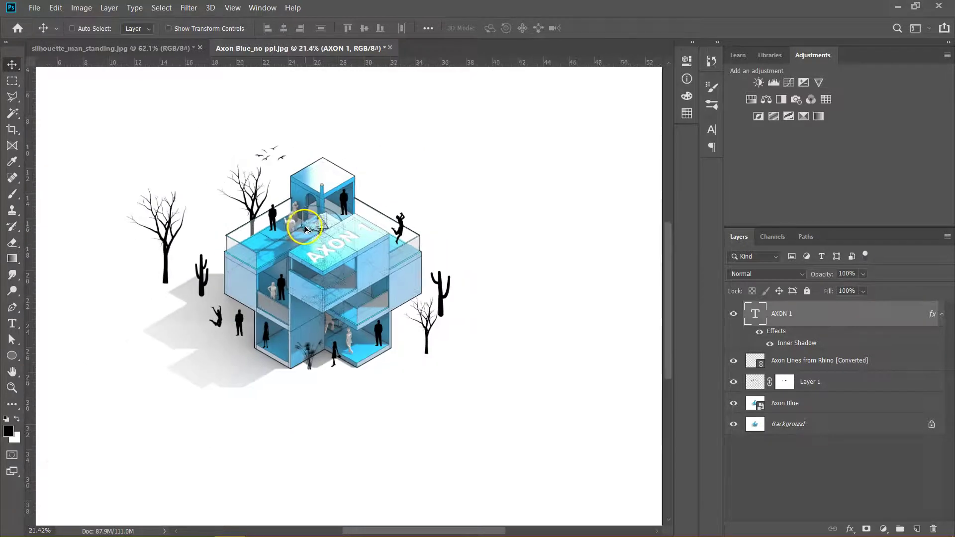
pyautogui.scroll(5, 303, 225)
pyautogui.scroll(1, 332, 274)
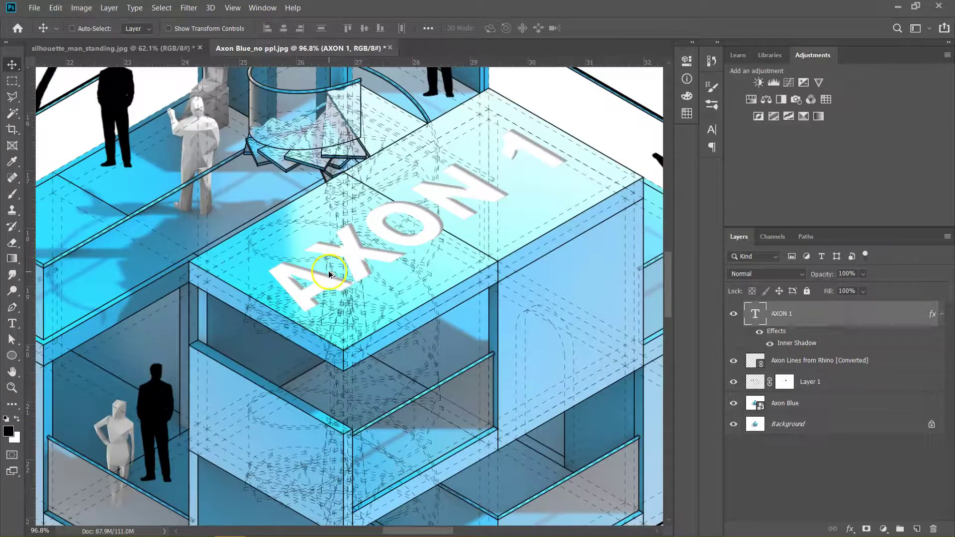
pyautogui.scroll(-6, 329, 273)
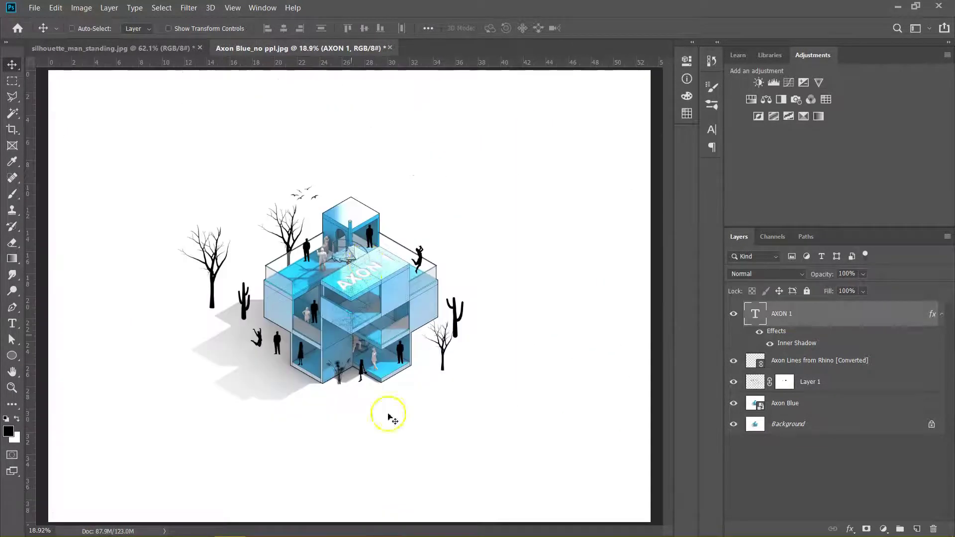
pyautogui.click(427, 357)
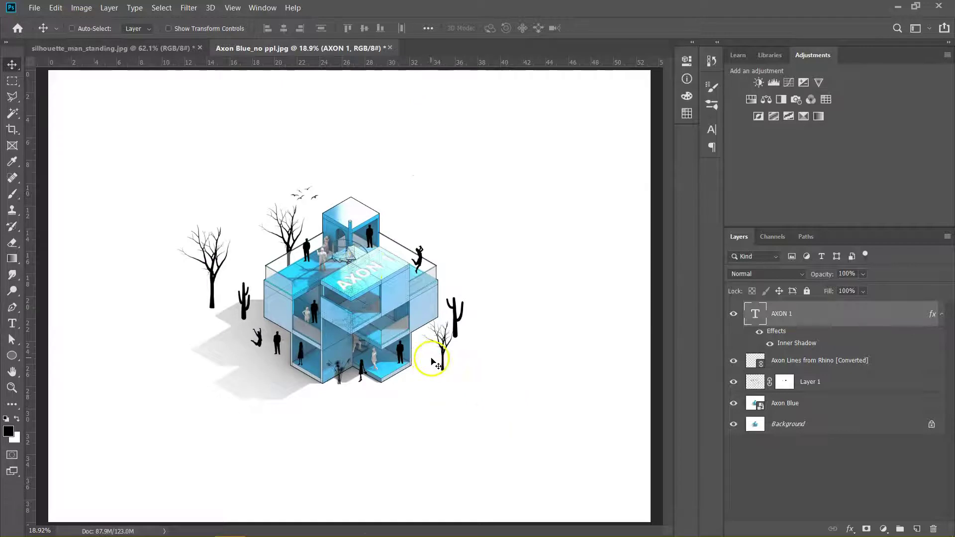
pyautogui.press('t')
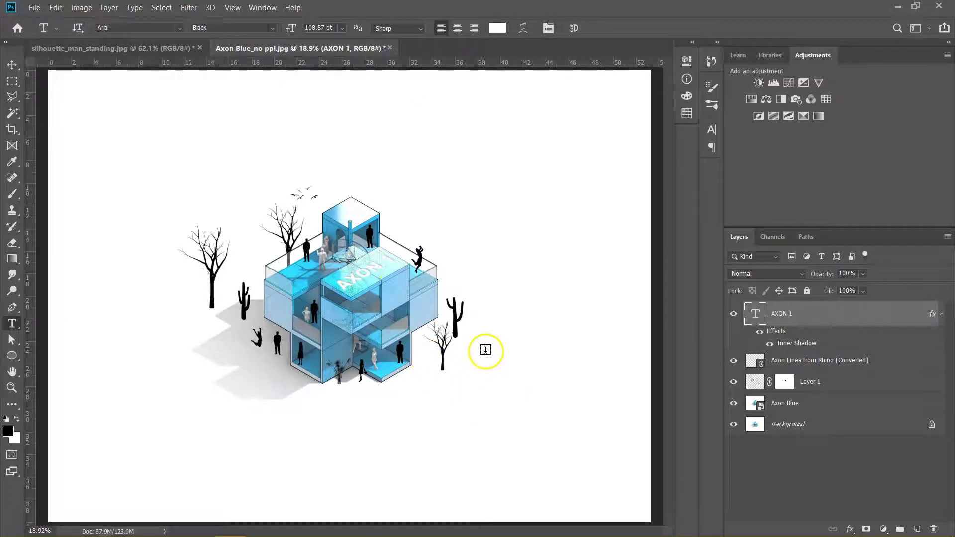
pyautogui.moveTo(483, 290); pyautogui.dragTo(624, 376)
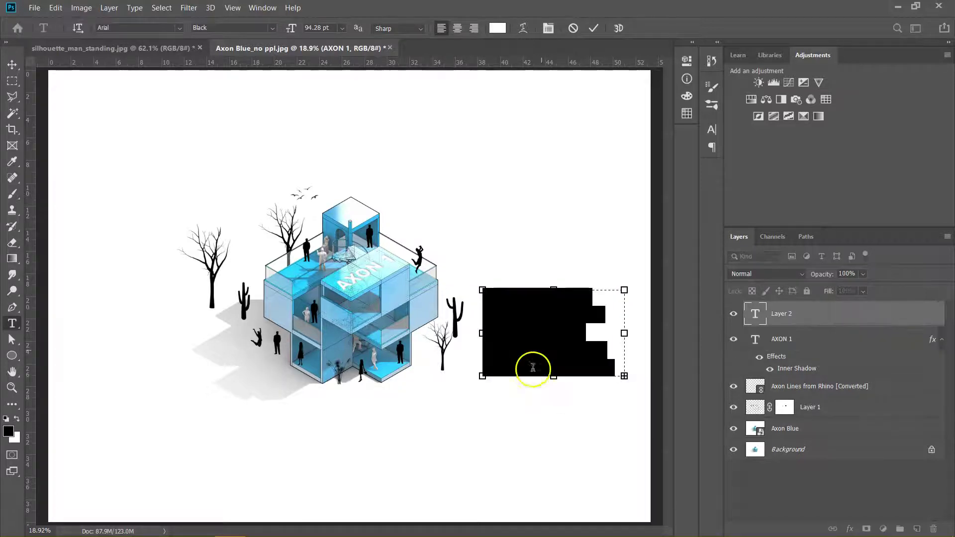
# Set the Lorem ipsum paragraph's text color to black
pyautogui.click(497, 28)
pyautogui.click(252, 280)
pyautogui.moveTo(253, 280); pyautogui.dragTo(189, 338)
pyautogui.click(482, 165)
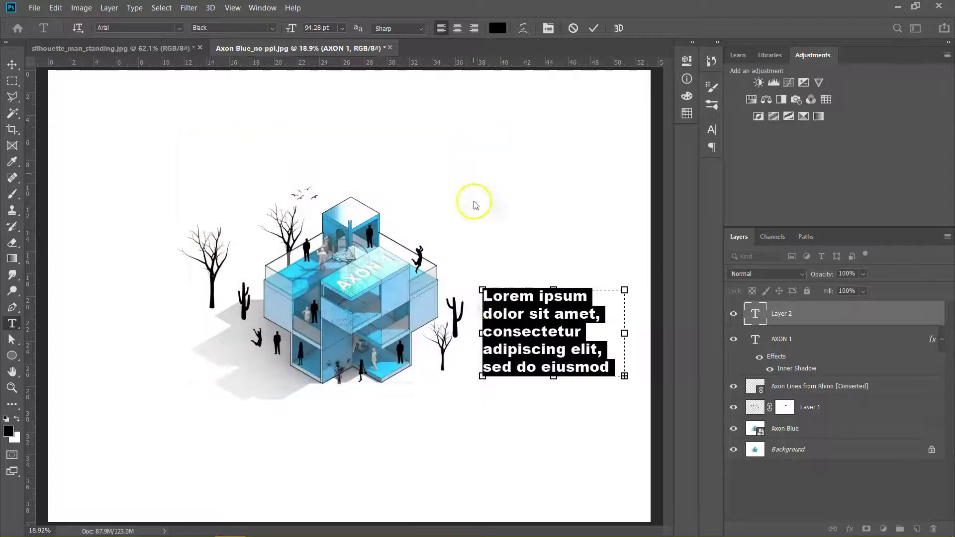
# Set the whole Lorem ipsum paragraph's font size to 55.28 pt and move the block slightly down and toward the building
pyautogui.click(530, 370)
pyautogui.hotkey('ctrl', 'a')
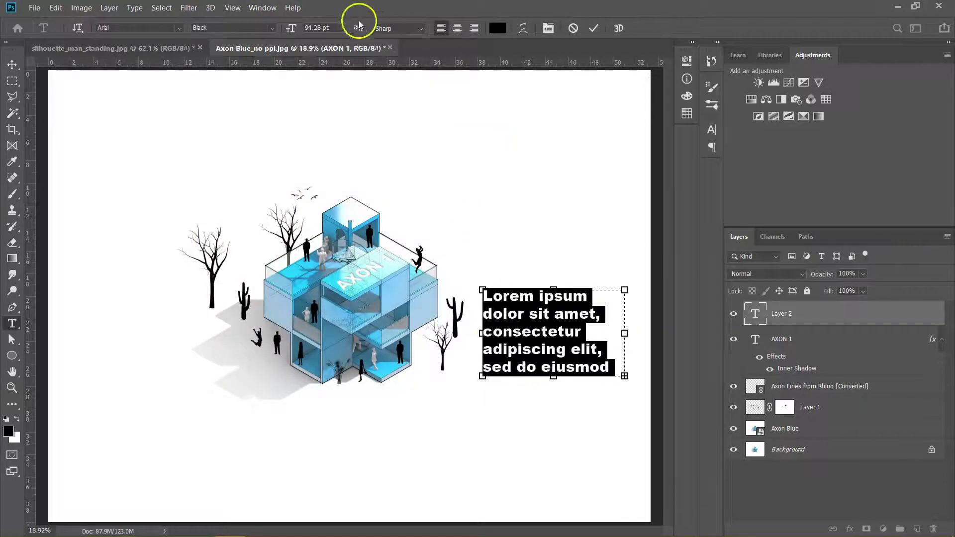
pyautogui.moveTo(292, 30); pyautogui.dragTo(272, 39)
pyautogui.click(547, 323)
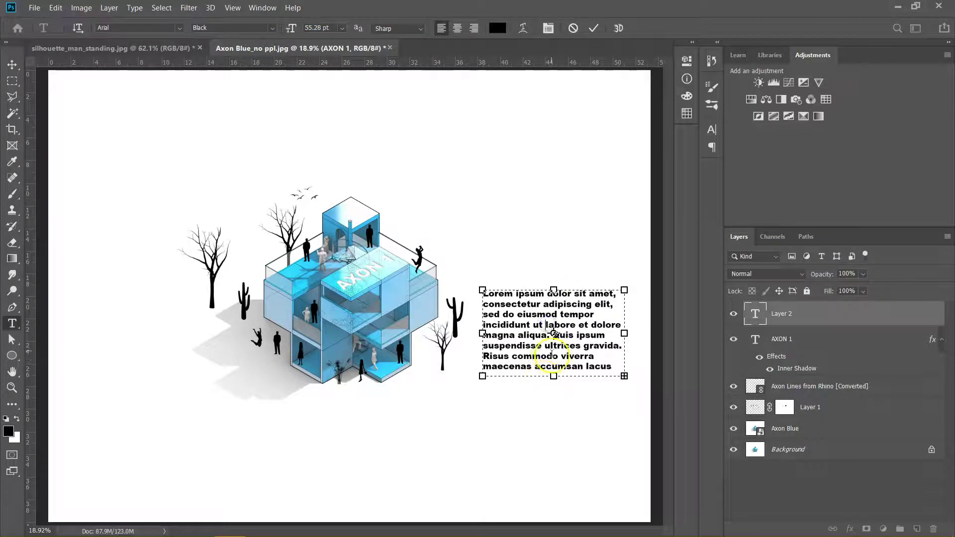
pyautogui.click(819, 314)
pyautogui.click(530, 354)
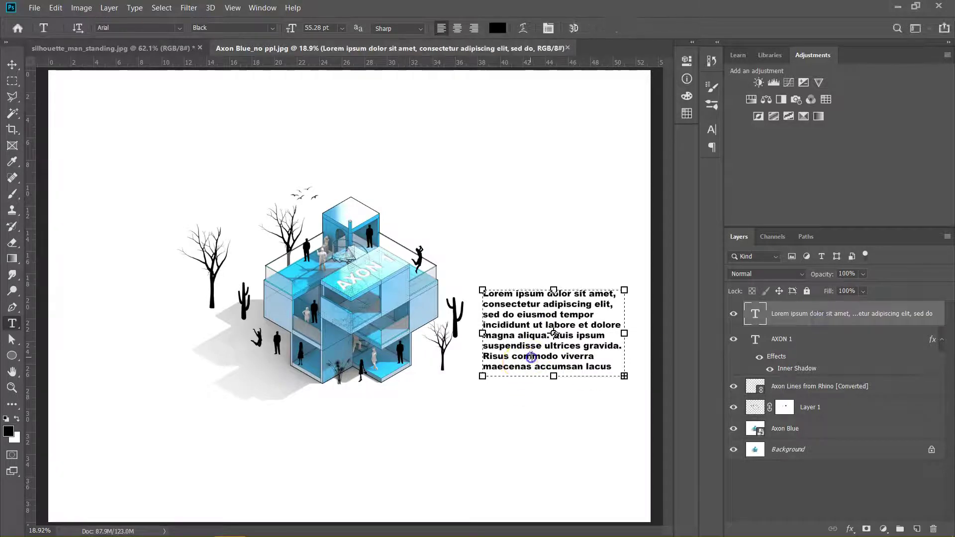
pyautogui.hotkey('ctrl', 'Return')
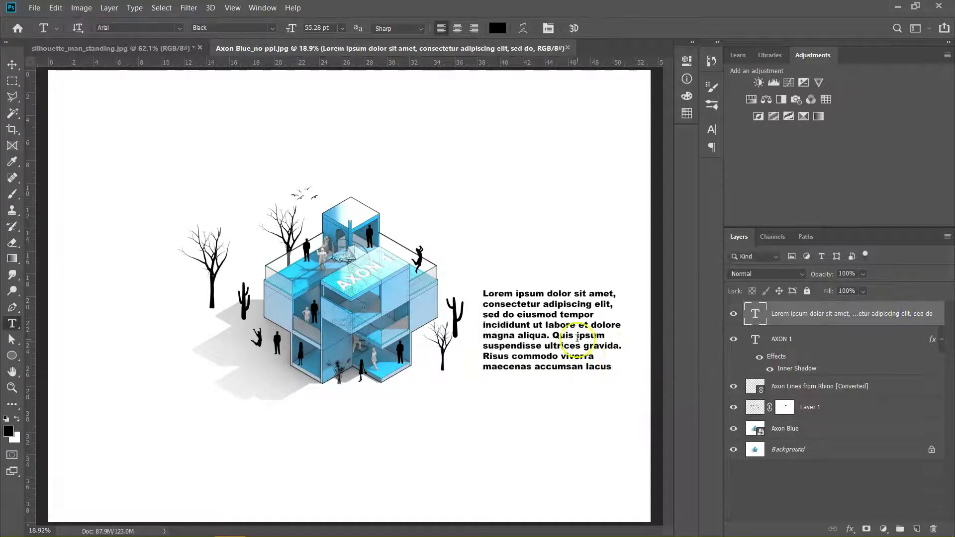
pyautogui.press('v')
pyautogui.moveTo(519, 336)
pyautogui.mouseDown()
pyautogui.moveTo(476, 336)
pyautogui.moveTo(442, 352)
pyautogui.moveTo(418, 345)
pyautogui.moveTo(513, 343)
pyautogui.mouseUp()
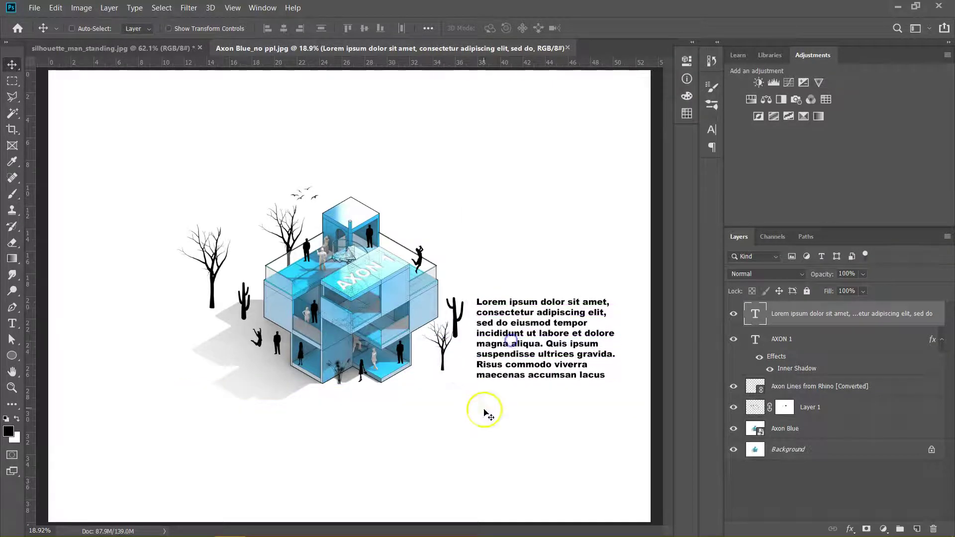
# Examine the overall composition of the axonometric, silhouettes and paragraph on the canvas
pyautogui.scroll(-1, 427, 396)
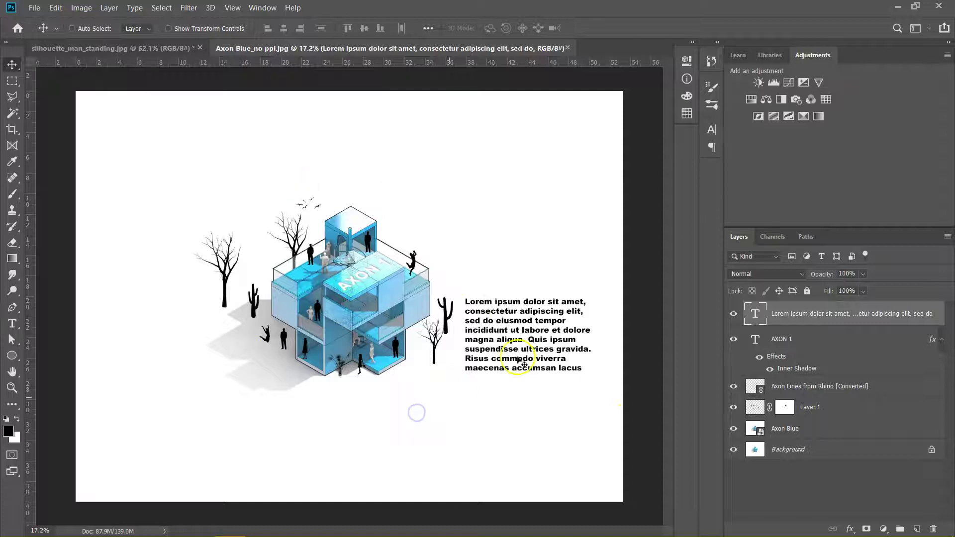
pyautogui.scroll(1, 292, 332)
pyautogui.scroll(1, 292, 332)
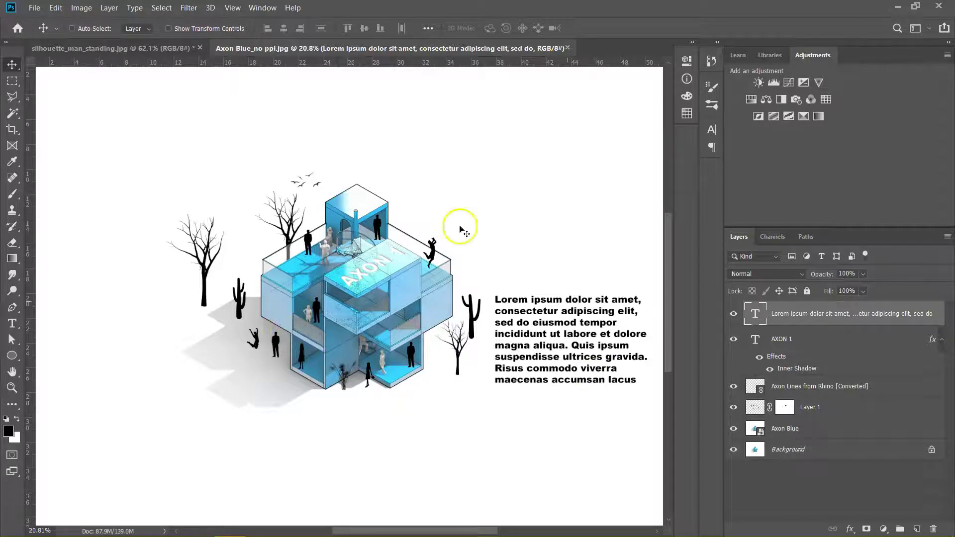
pyautogui.scroll(-2, 319, 318)
pyautogui.scroll(3, 328, 316)
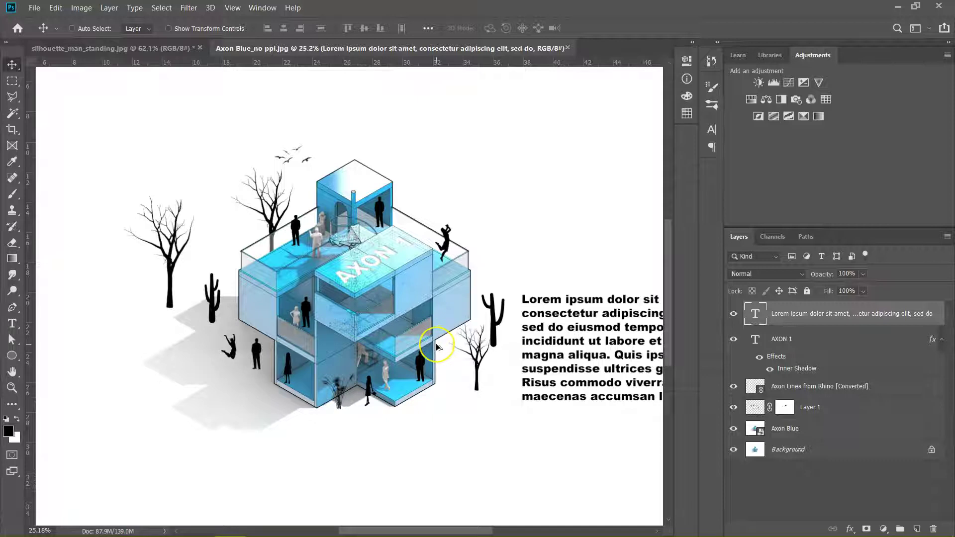
pyautogui.scroll(-1, 437, 346)
pyautogui.scroll(-1, 453, 347)
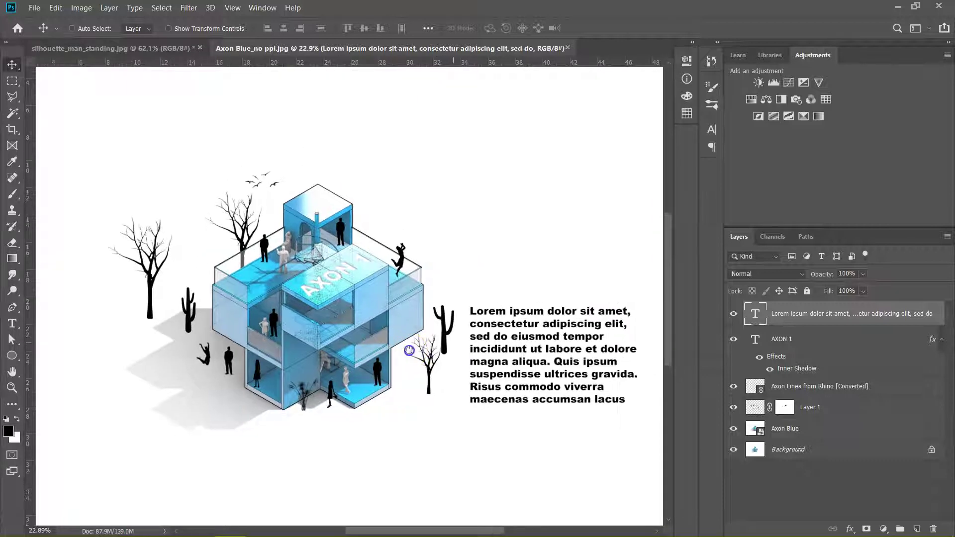
pyautogui.scroll(-1, 417, 356)
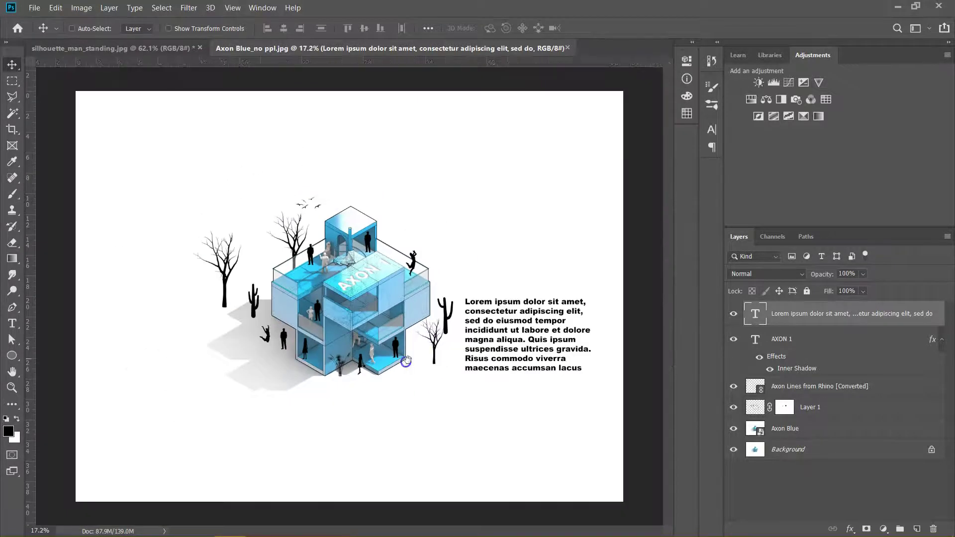
# Crop the image to a rectangle around the building, trees and paragraph, extending to the canvas's right edge
pyautogui.press('m')
pyautogui.moveTo(635, 410); pyautogui.dragTo(174, 165)
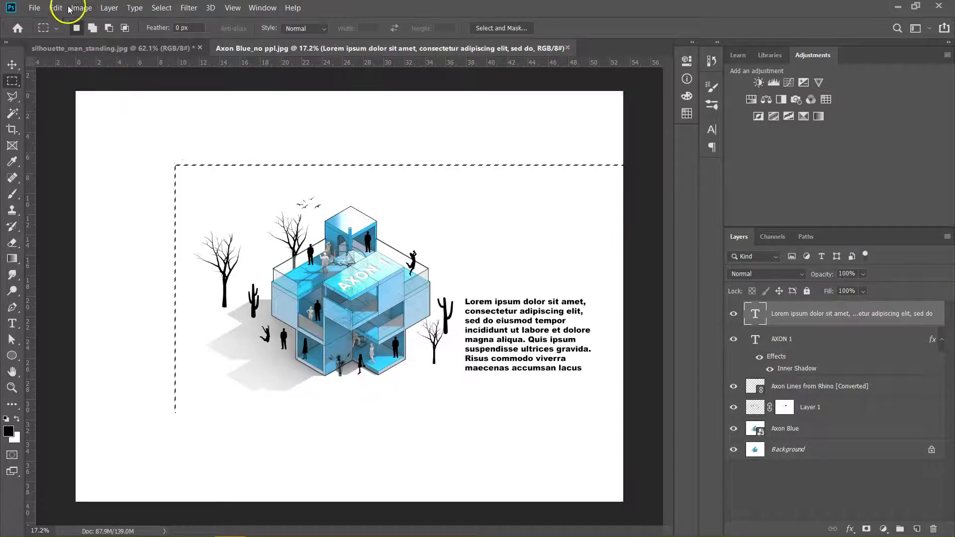
pyautogui.click(81, 7)
pyautogui.click(92, 128)
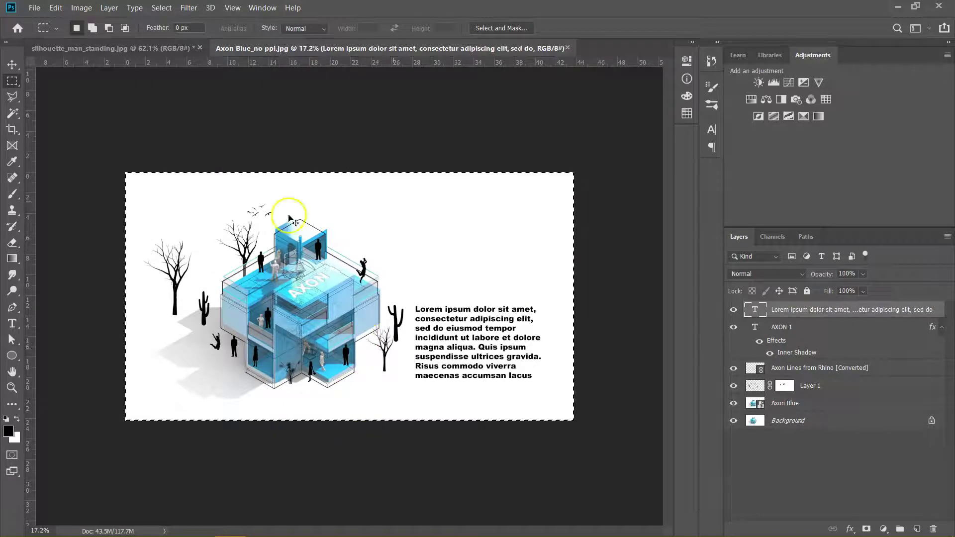
# Add a Black & White adjustment layer above the Lorem ipsum text layer
pyautogui.scroll(2, 305, 309)
pyautogui.scroll(1, 305, 309)
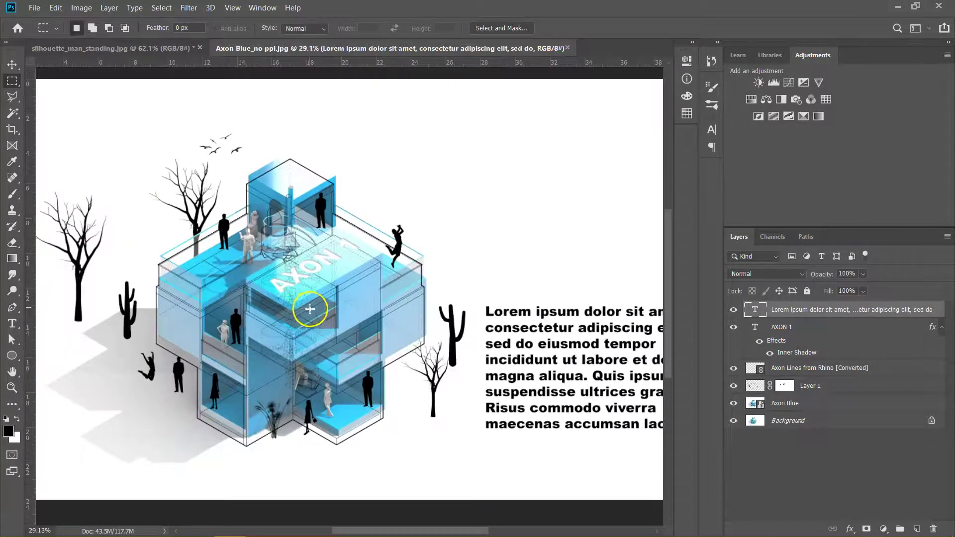
pyautogui.scroll(-2, 306, 310)
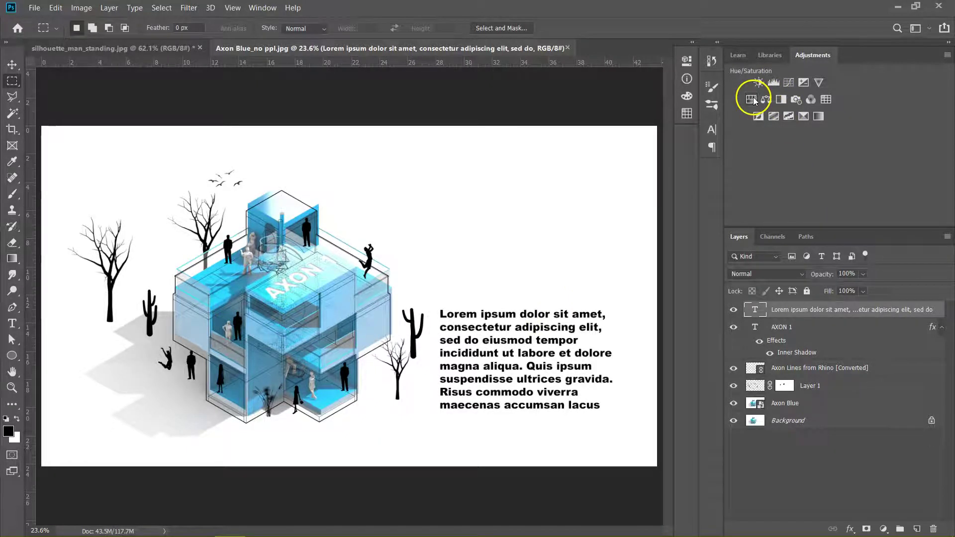
pyautogui.click(781, 101)
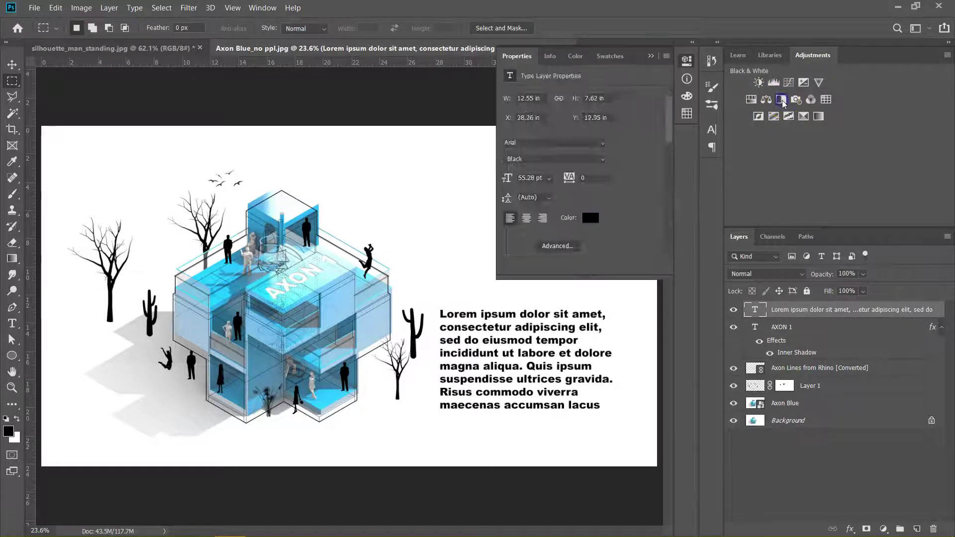
pyautogui.click(651, 59)
pyautogui.scroll(-1, 349, 298)
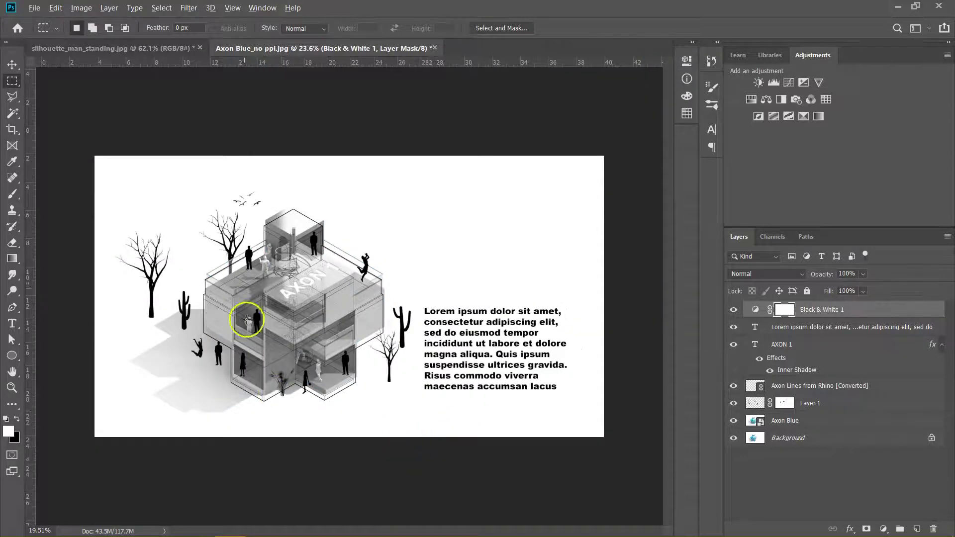
# Change the color of the entire Lorem ipsum paragraph to a bright blue with a hue of 198°
pyautogui.click(783, 344)
pyautogui.doubleClick(762, 333)
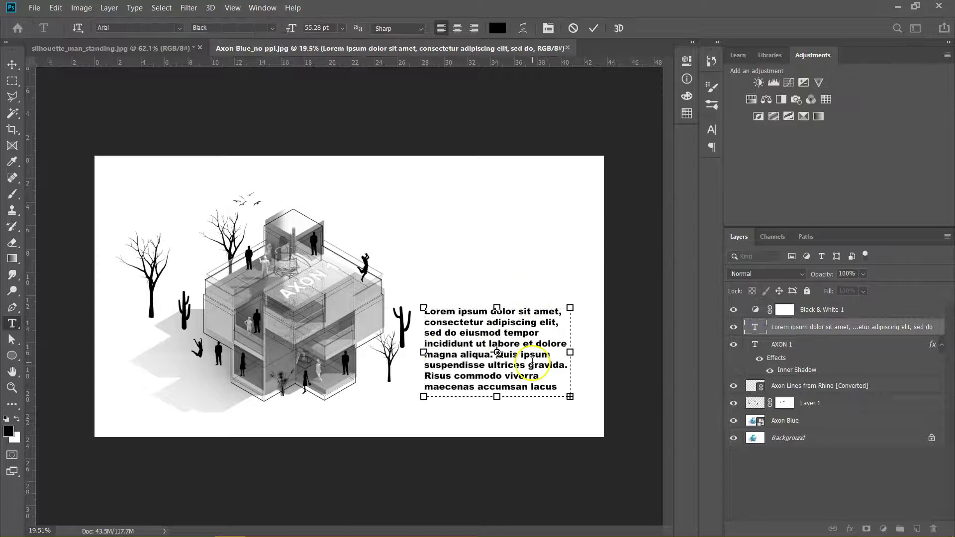
pyautogui.hotkey('ctrl', 'a')
pyautogui.click(496, 30)
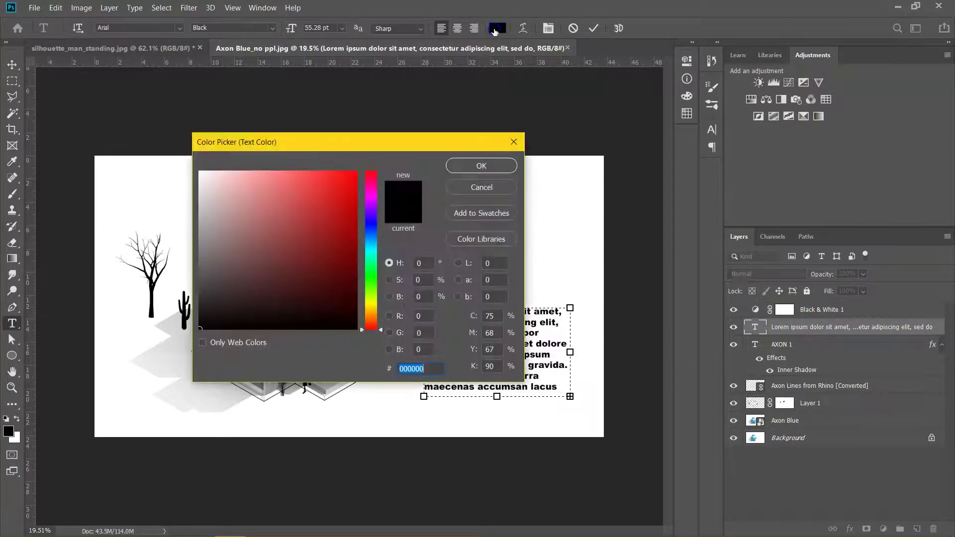
pyautogui.click(370, 245)
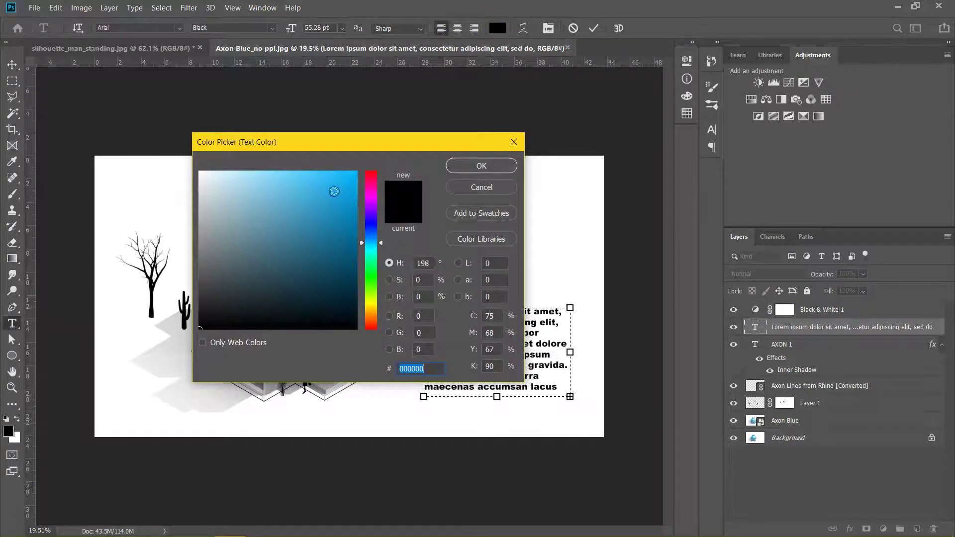
pyautogui.click(334, 191)
pyautogui.click(481, 166)
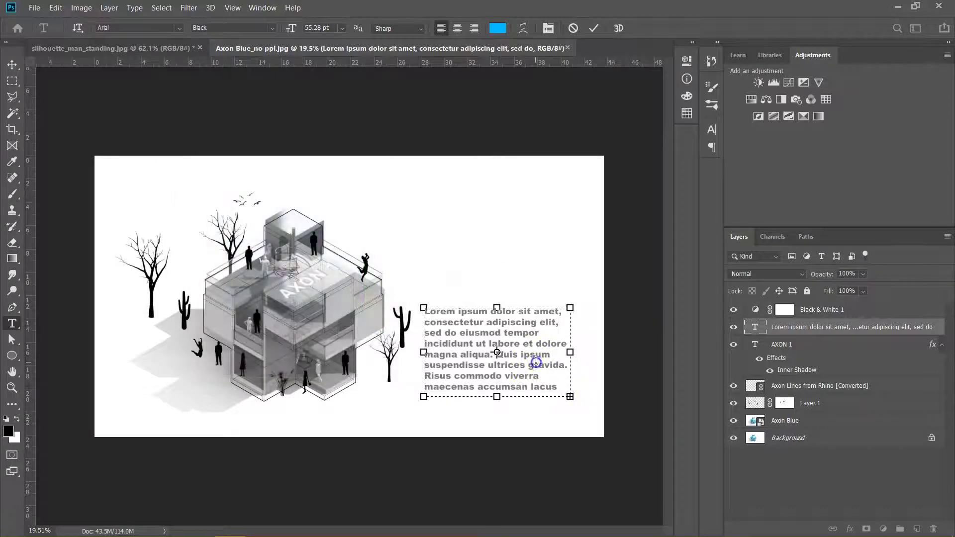
# Reorder the Lorem ipsum and AXON 1 text layers so both sit above the Black & White 1 adjustment layer
pyautogui.moveTo(839, 327); pyautogui.dragTo(840, 306)
pyautogui.press('m')
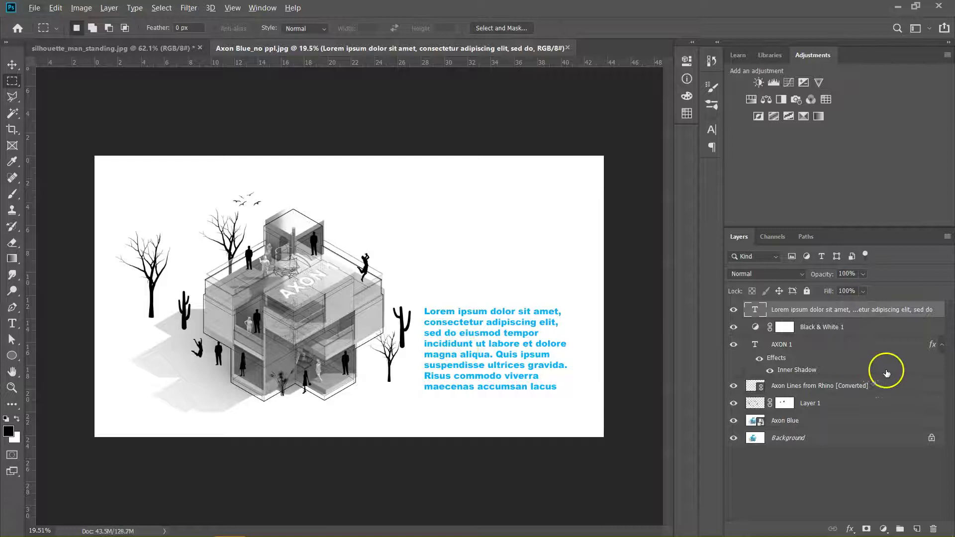
pyautogui.moveTo(809, 345); pyautogui.dragTo(811, 308)
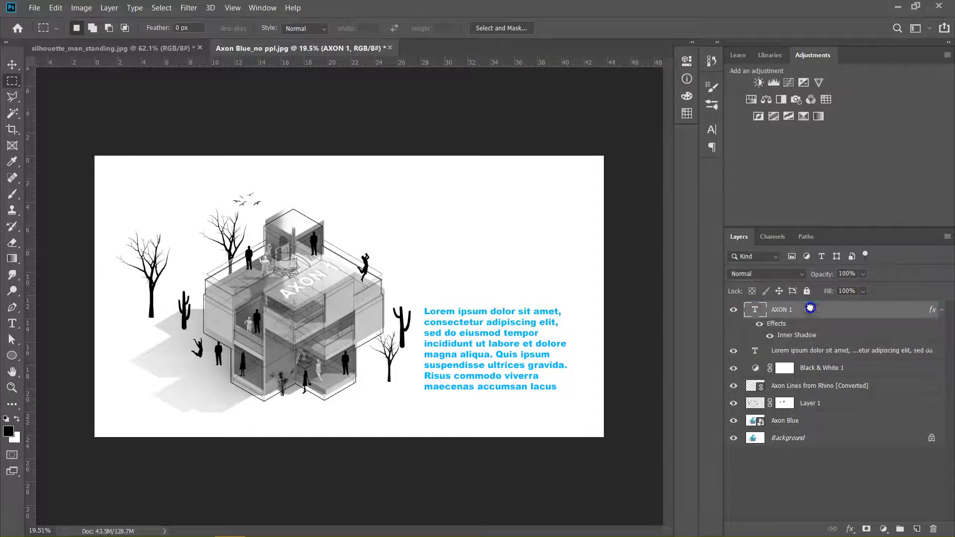
# Pick a fully saturated bright blue, 00aeff, as the color of the AXON 1 roof text
pyautogui.doubleClick(754, 309)
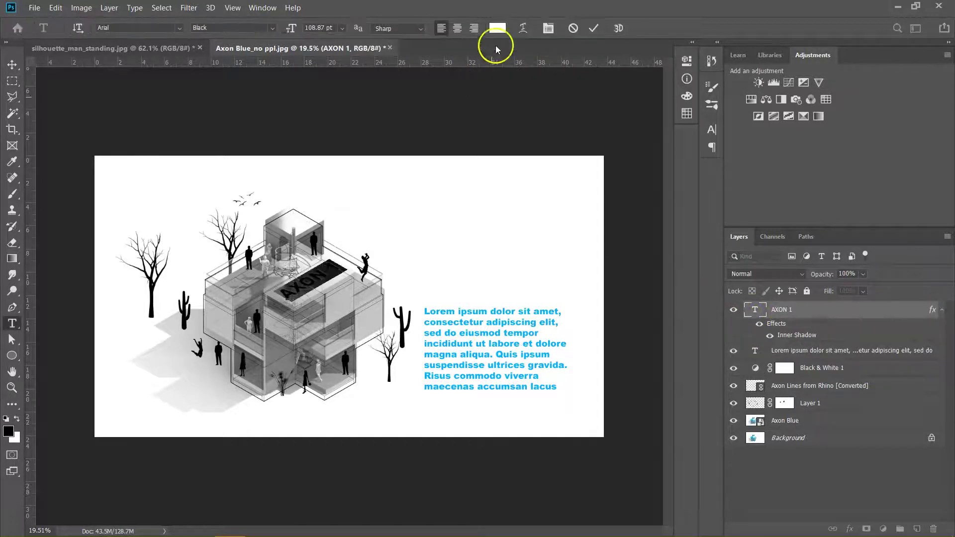
pyautogui.click(498, 28)
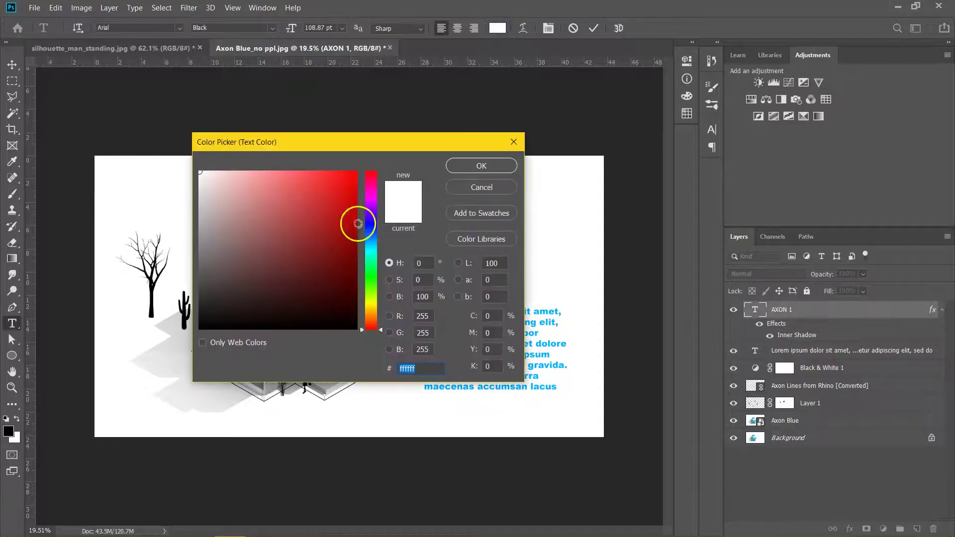
pyautogui.moveTo(373, 215); pyautogui.dragTo(372, 243)
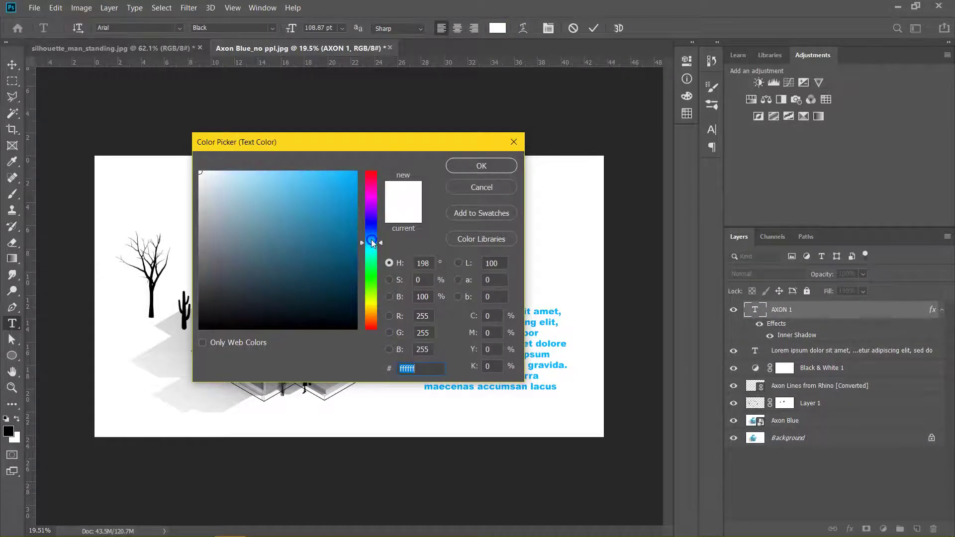
pyautogui.moveTo(325, 198); pyautogui.dragTo(362, 165)
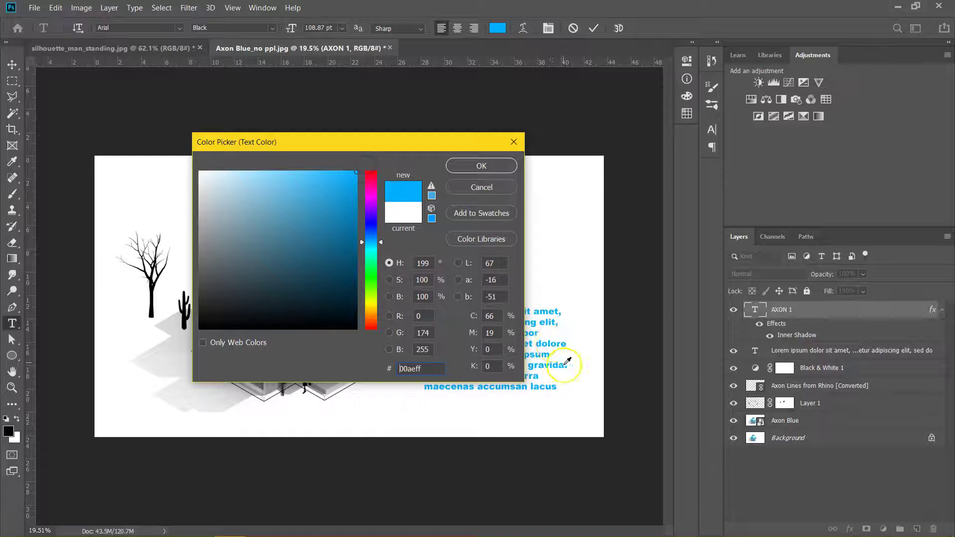
# Match the AXON 1 roof text to the paragraph's blue by sampling 06b5ff from the Lorem ipsum text
pyautogui.click(554, 339)
pyautogui.moveTo(419, 143); pyautogui.dragTo(195, 156)
pyautogui.click(467, 328)
pyautogui.click(469, 324)
pyautogui.click(462, 326)
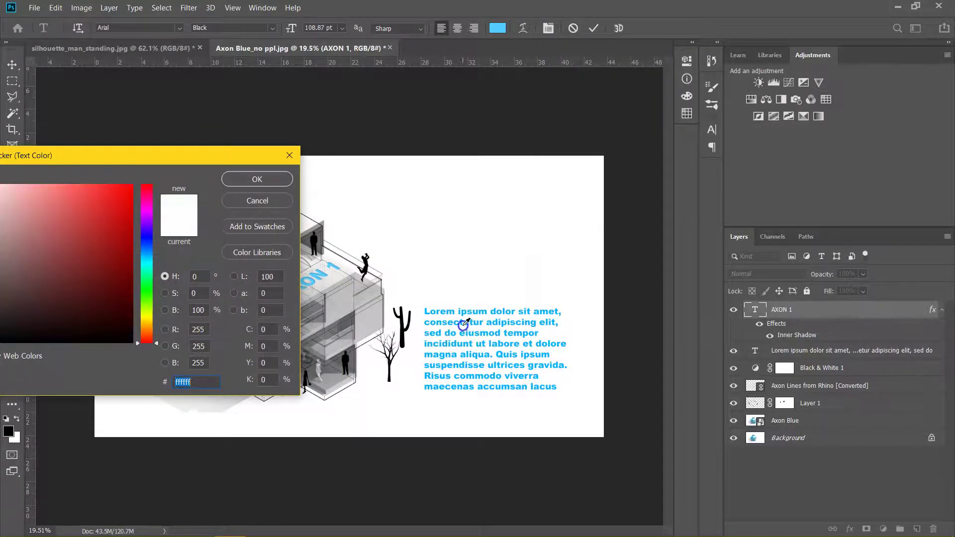
pyautogui.click(410, 318)
pyautogui.click(386, 299)
pyautogui.click(369, 307)
pyautogui.click(358, 261)
pyautogui.click(436, 303)
pyautogui.click(442, 324)
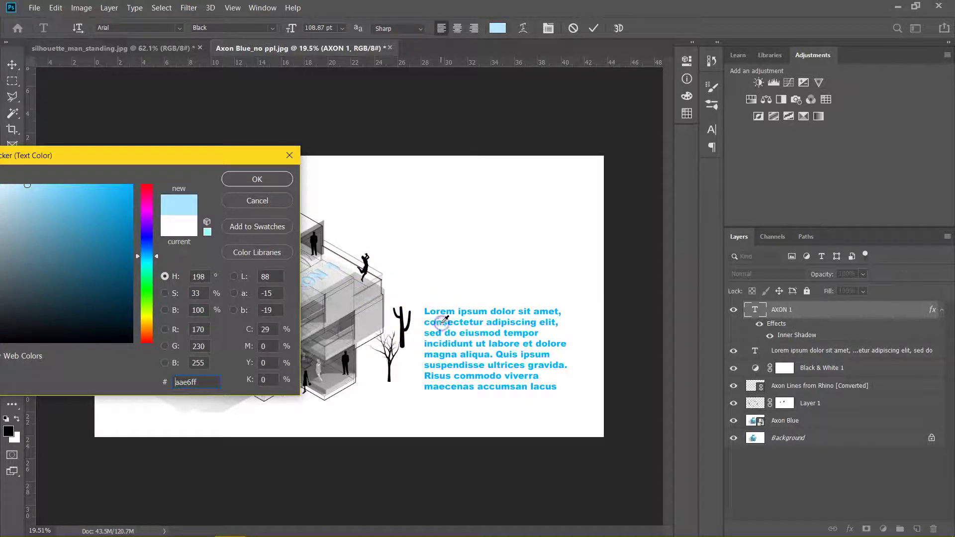
pyautogui.click(439, 323)
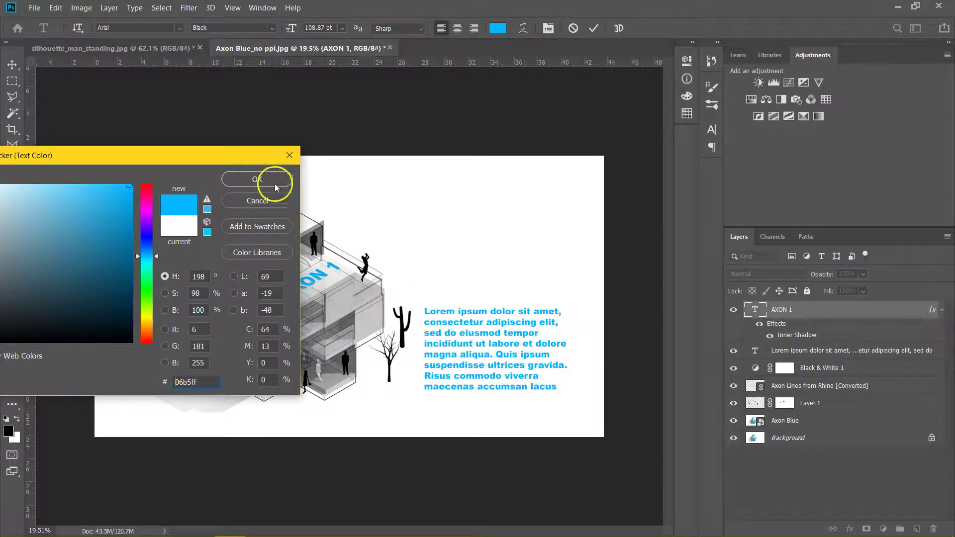
pyautogui.click(274, 180)
pyautogui.click(858, 310)
pyautogui.press('m')
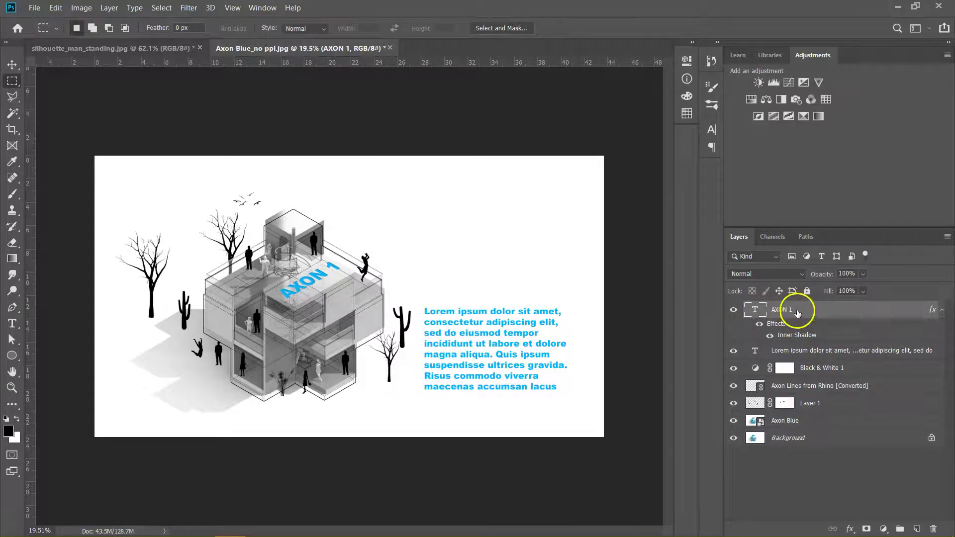
# Undo the blue recoloring and the reordering of both text layers
pyautogui.hotkey('ctrl', 'z')
pyautogui.hotkey('ctrl', 'z')
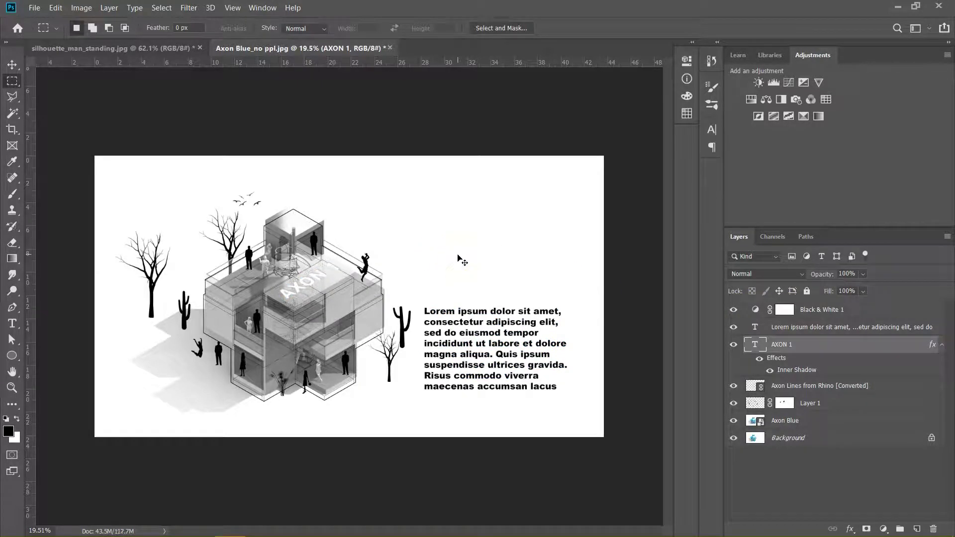
# Add an Invert adjustment layer above Black & White 1 and check the inverted axonometric
pyautogui.click(785, 310)
pyautogui.click(733, 311)
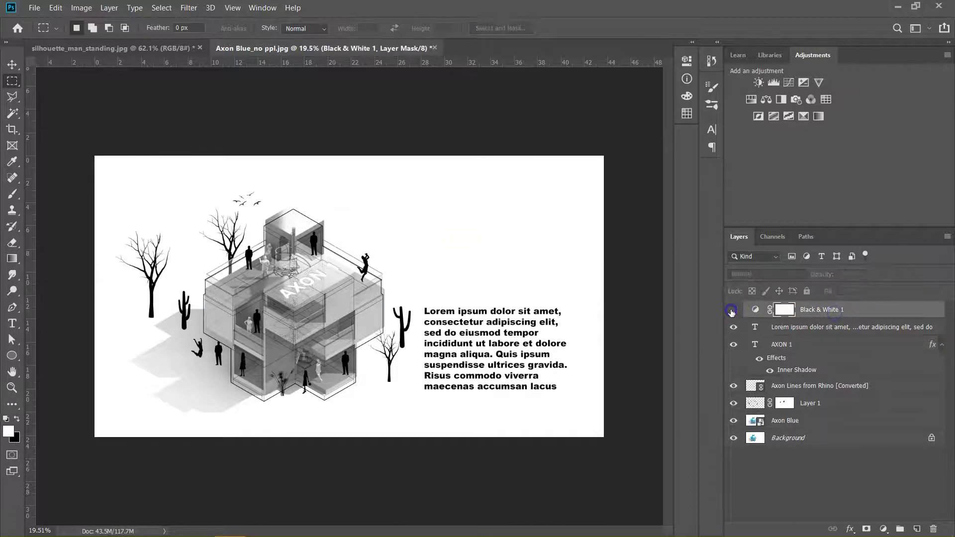
pyautogui.click(758, 116)
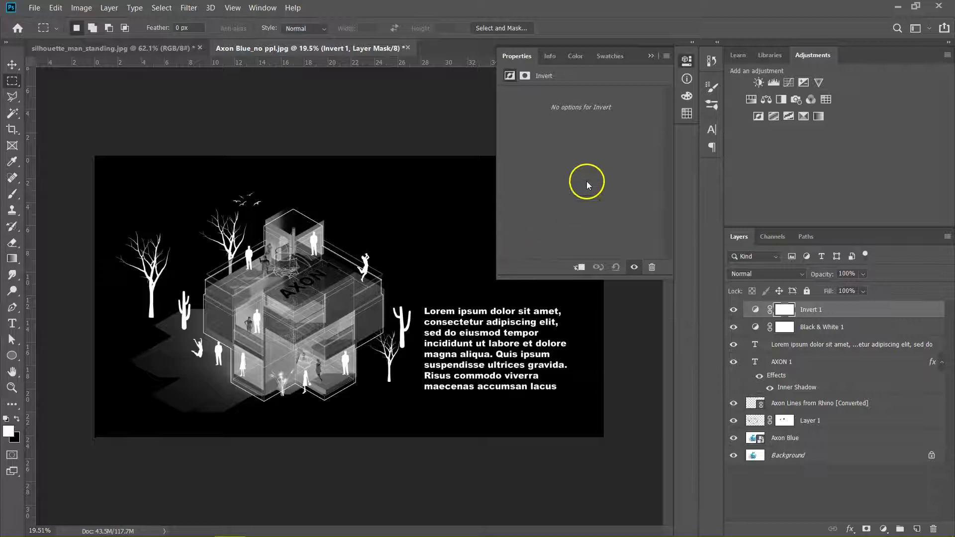
pyautogui.click(651, 55)
pyautogui.scroll(2, 215, 319)
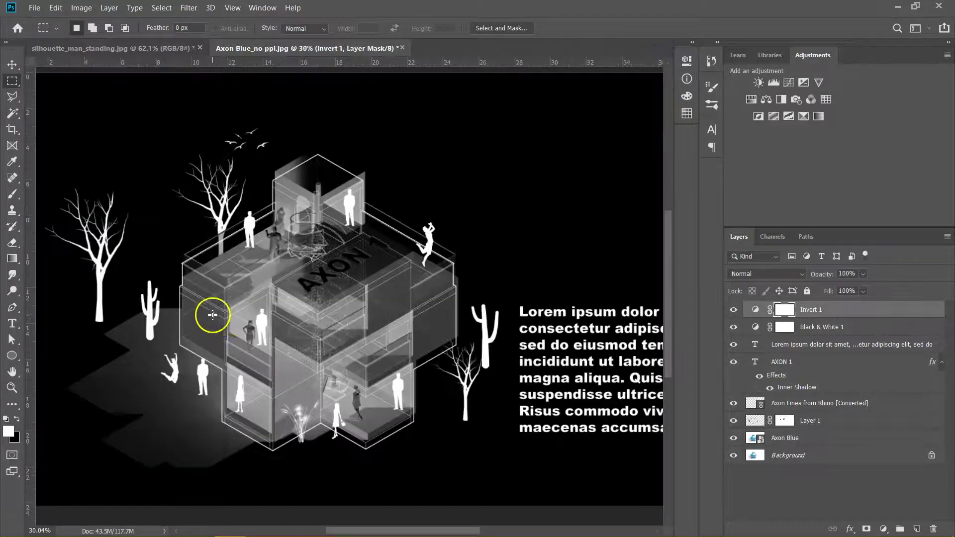
pyautogui.press('v')
pyautogui.scroll(-3, 248, 336)
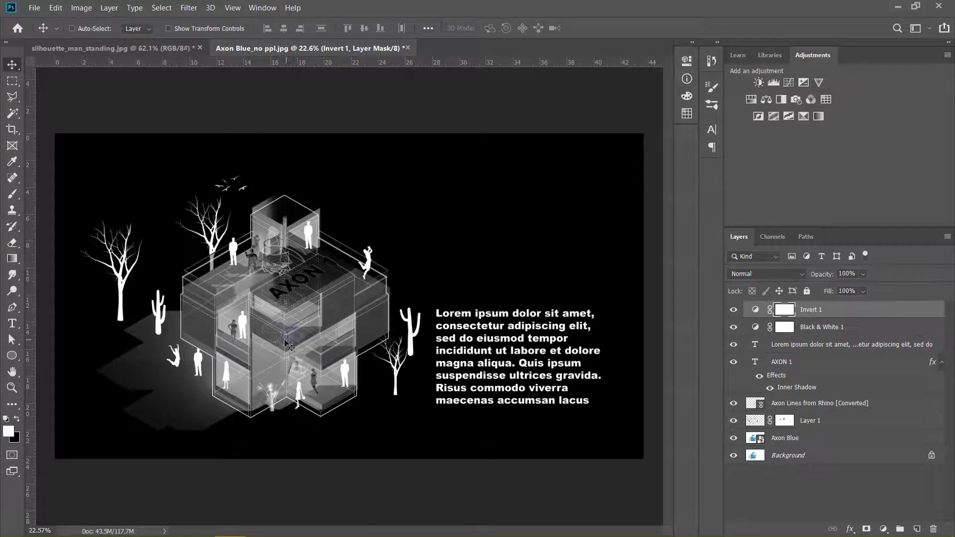
pyautogui.scroll(-1, 287, 343)
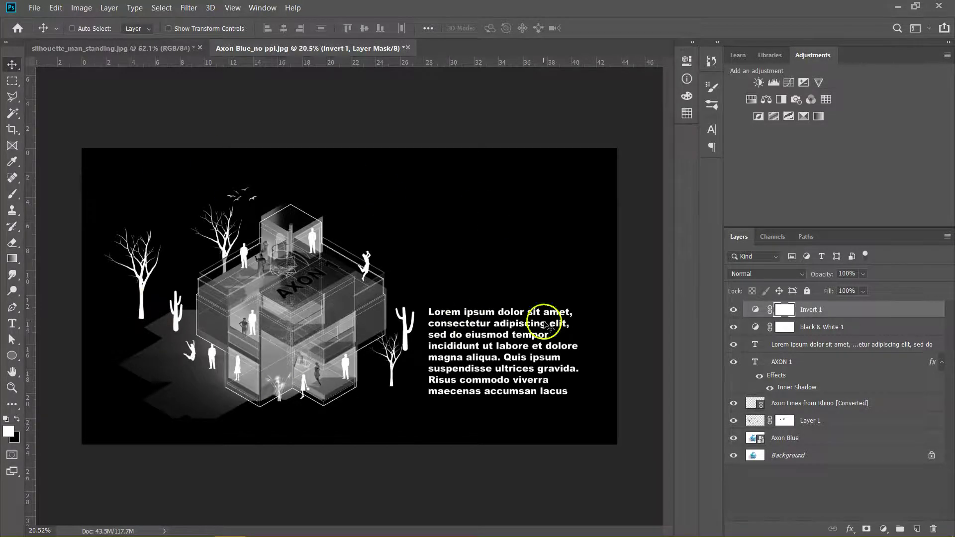
# Hide the Invert 1 and Black & White 1 adjustment layers
pyautogui.click(735, 310)
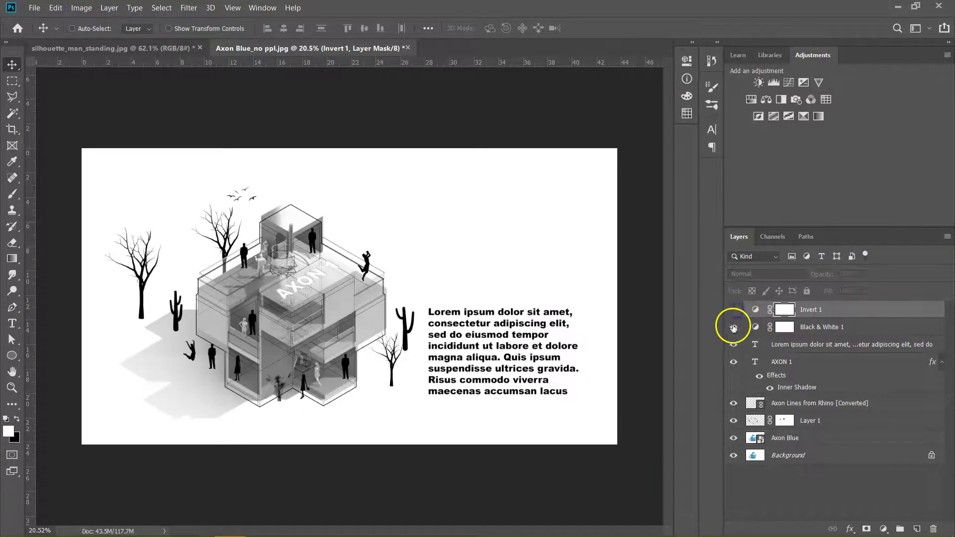
pyautogui.click(734, 327)
pyautogui.hotkey('ctrl', '-')
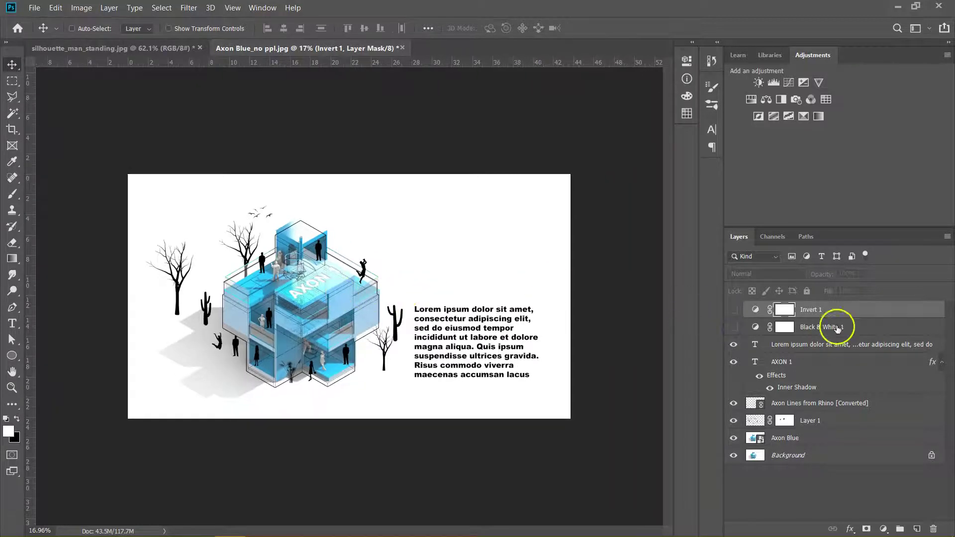
# Add a magenta (eb00ee) Solid Color fill layer at the top of the stack and set its blend mode to Multiply
pyautogui.click(884, 529)
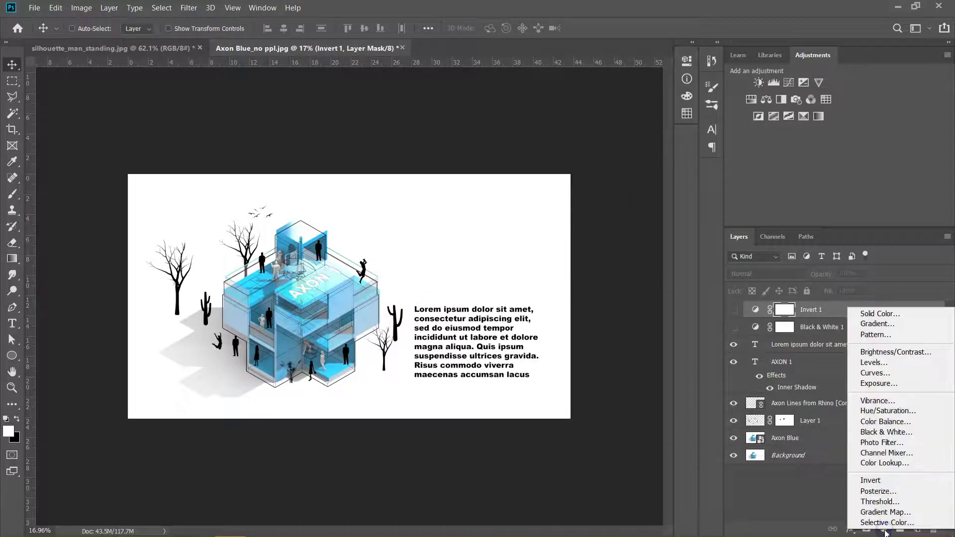
pyautogui.click(876, 314)
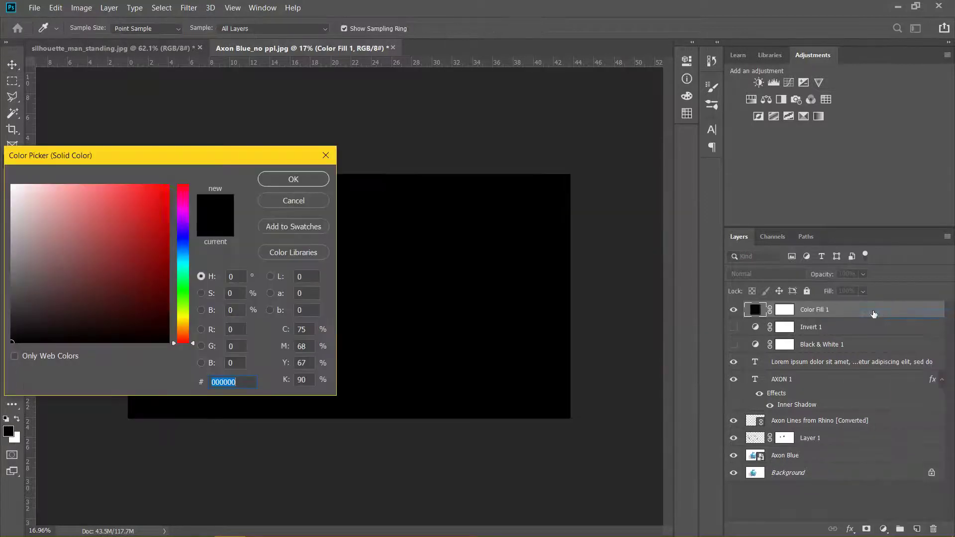
pyautogui.moveTo(120, 247); pyautogui.dragTo(186, 209)
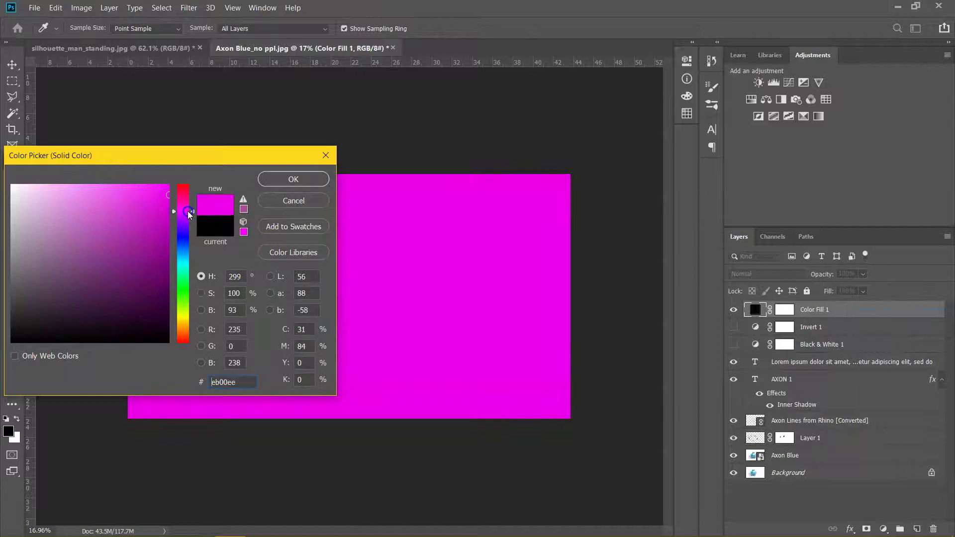
pyautogui.click(290, 180)
pyautogui.click(743, 274)
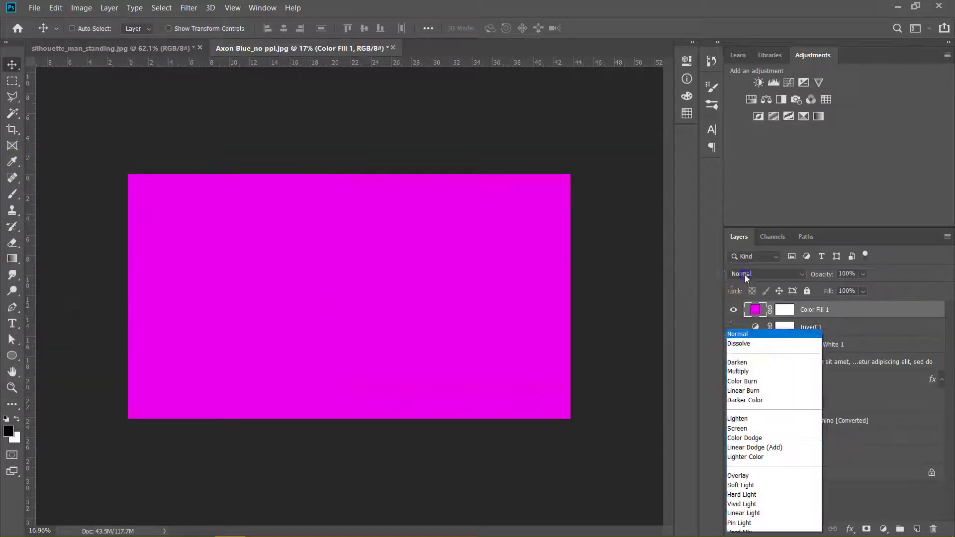
pyautogui.click(745, 271)
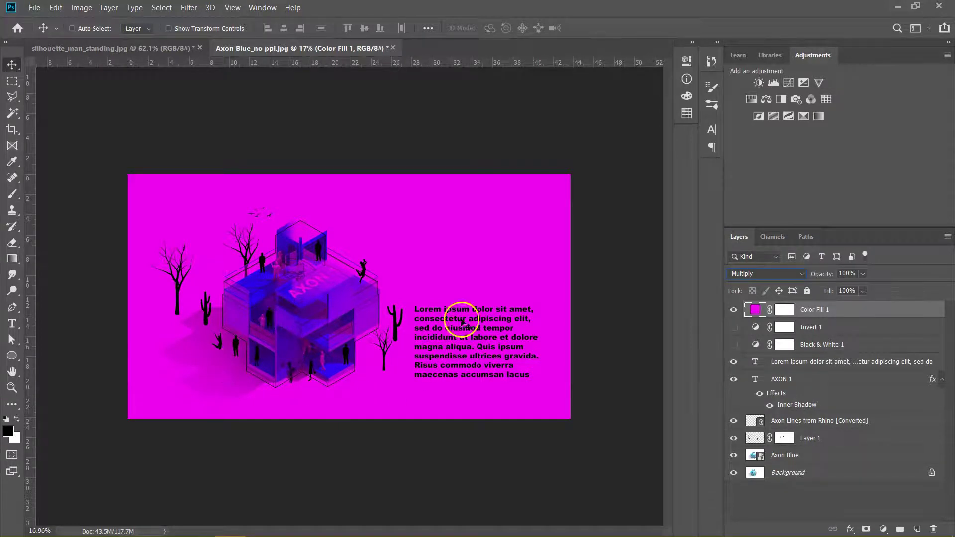
# Hide the magenta Color Fill 1 layer
pyautogui.click(735, 311)
pyautogui.scroll(4, 271, 278)
pyautogui.moveTo(309, 191); pyautogui.dragTo(308, 187)
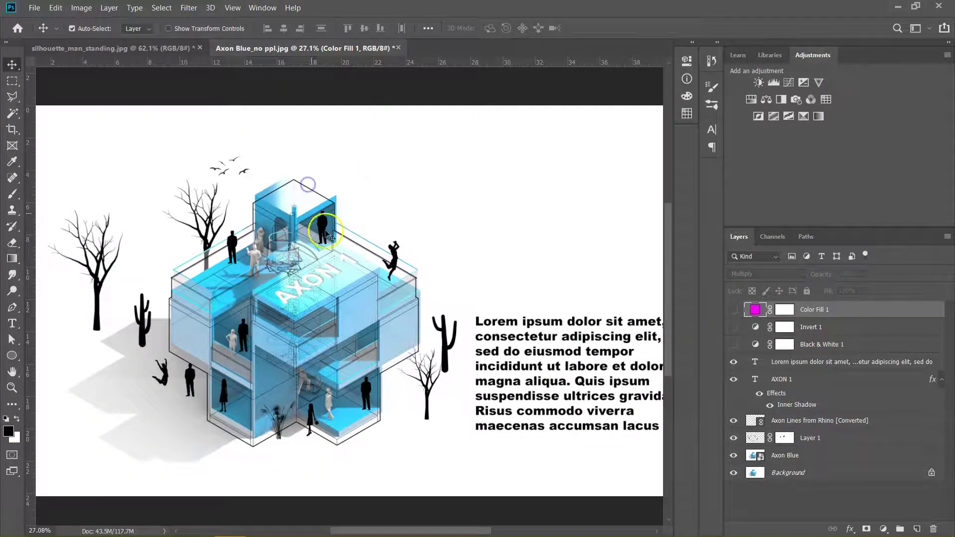
# Compare the image with and without the silhouettes on Layer 1 and the Axon Lines from Rhino linework
pyautogui.click(831, 456)
pyautogui.click(829, 437)
pyautogui.click(734, 438)
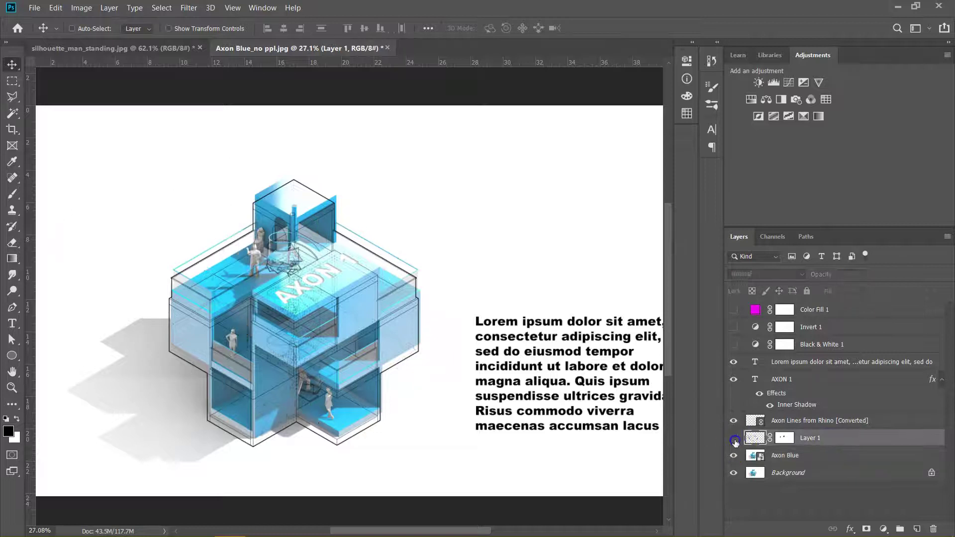
pyautogui.click(734, 438)
pyautogui.click(733, 420)
pyautogui.click(734, 420)
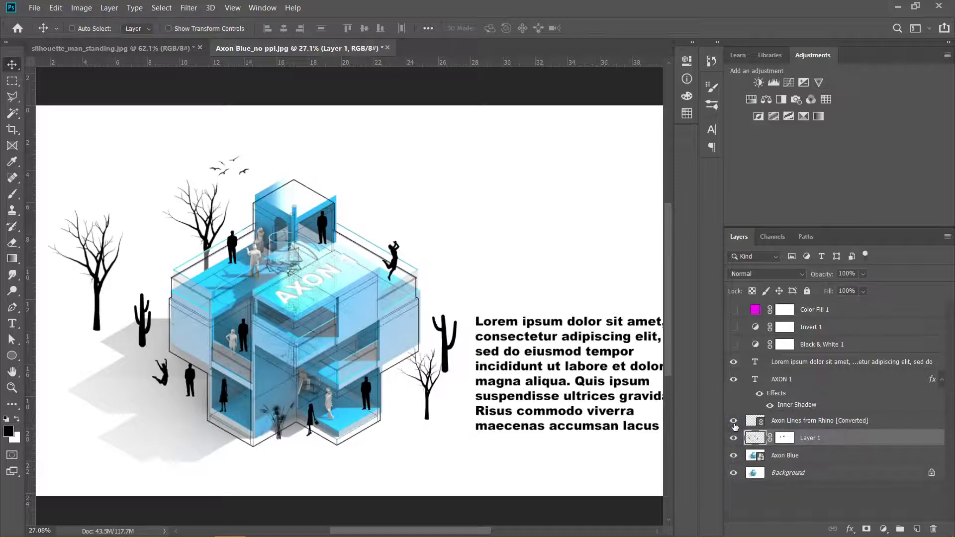
# Delete the misaligned Axon Lines from Rhino [Converted] layer
pyautogui.click(803, 422)
pyautogui.scroll(-4, 332, 300)
pyautogui.moveTo(334, 301); pyautogui.dragTo(314, 300)
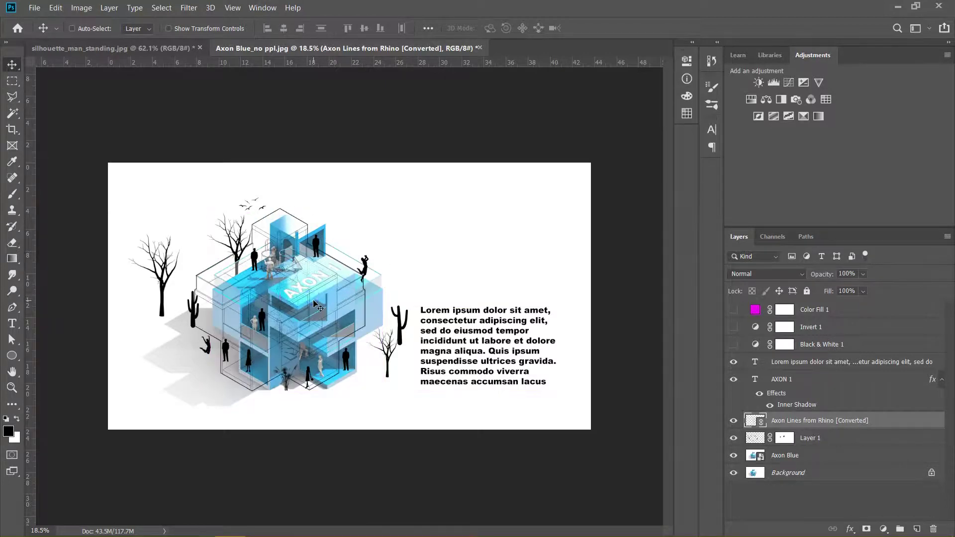
pyautogui.press('Delete')
pyautogui.click(281, 297)
# Place the Axon Lines from Rhino [Converted] file as a linked smart object, cropped to its Media Box
pyautogui.click(34, 8)
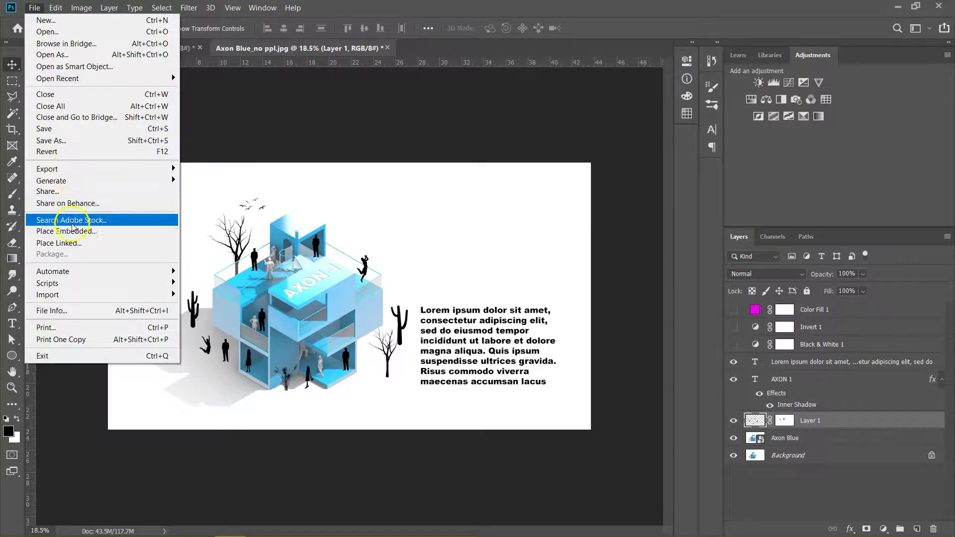
pyautogui.click(70, 244)
pyautogui.doubleClick(410, 182)
pyautogui.click(907, 182)
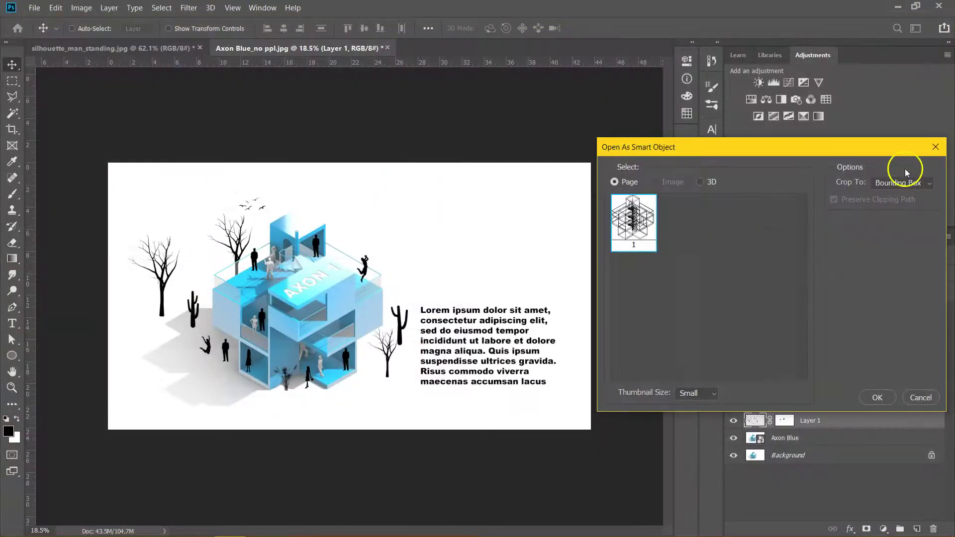
pyautogui.click(900, 215)
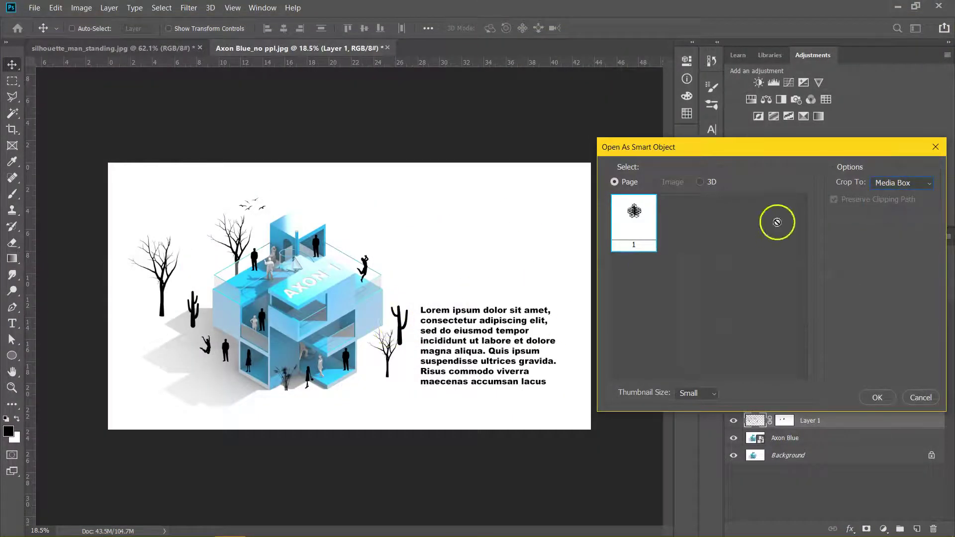
pyautogui.click(877, 397)
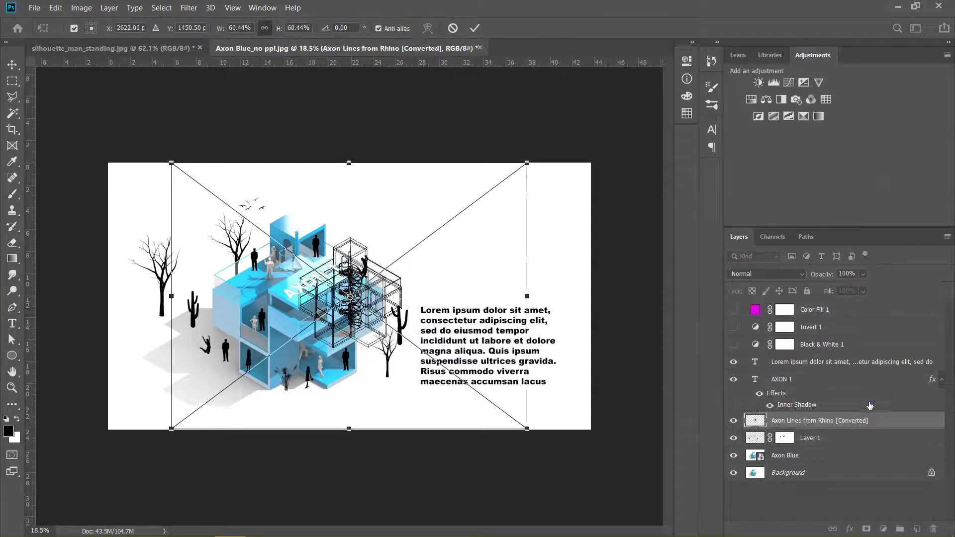
pyautogui.scroll(-2, 429, 390)
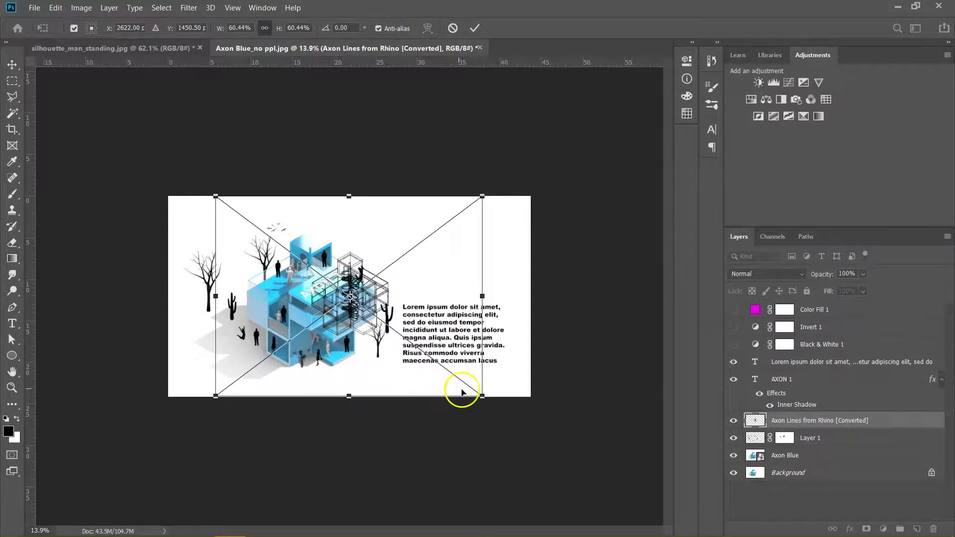
pyautogui.moveTo(482, 396); pyautogui.dragTo(492, 406)
pyautogui.press('Escape')
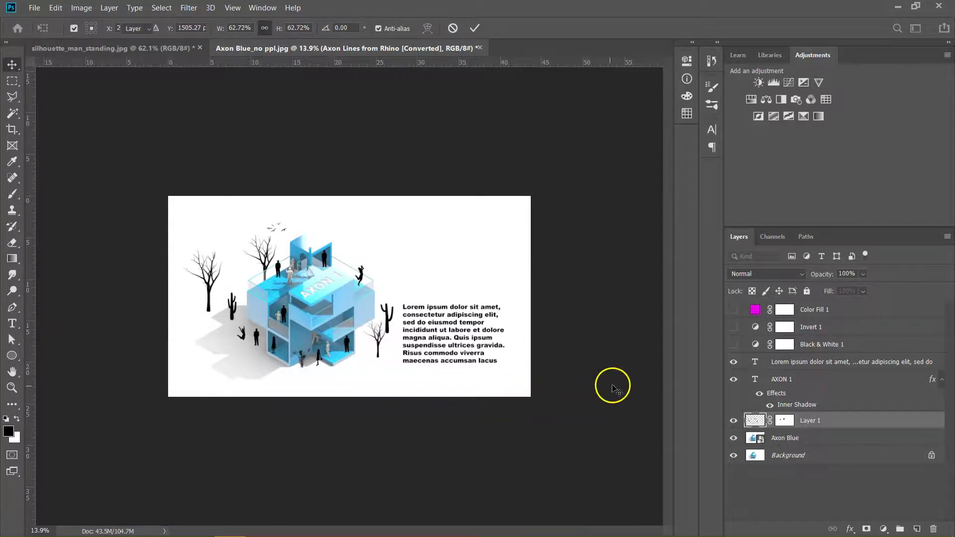
# Undo the color variants, canvas crop and linework deletion to restore the uncropped image with its aligned Rhino linework
pyautogui.hotkey('ctrl', 'z')
pyautogui.hotkey('ctrl', 'z')
pyautogui.hotkey('ctrl', 'z')
pyautogui.hotkey('ctrl', 'z')
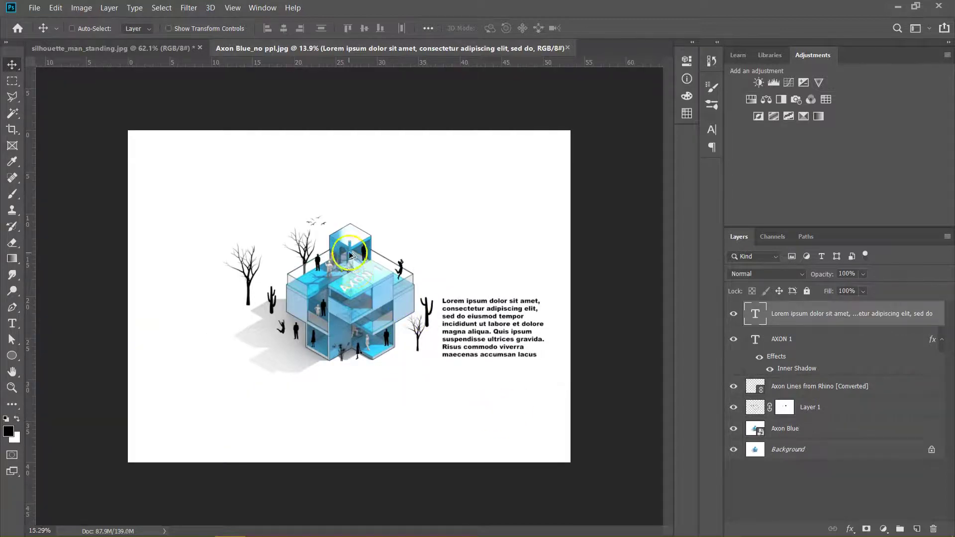
pyautogui.scroll(3, 352, 283)
pyautogui.scroll(2, 324, 171)
pyautogui.scroll(-4, 239, 244)
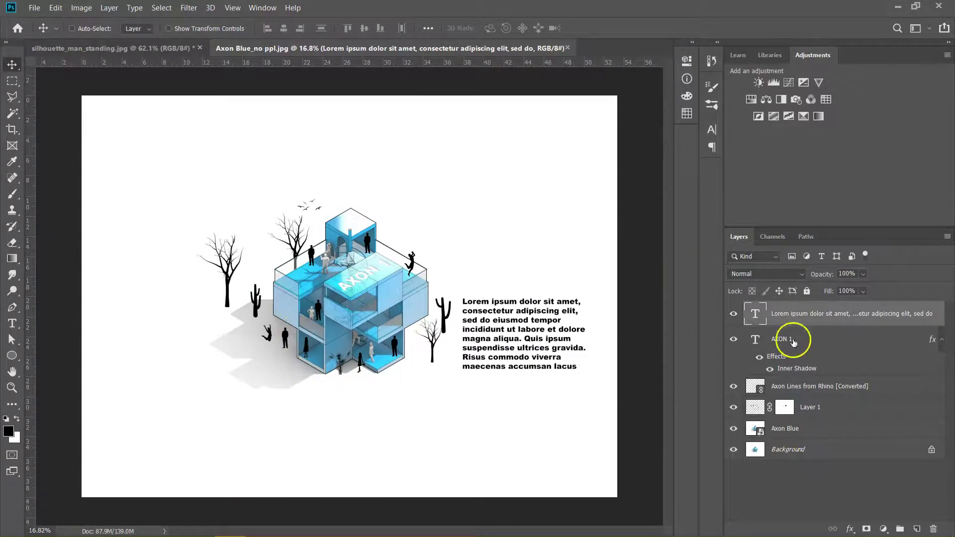
# Add a solid color fill layer in pure red above the paragraph text layer
pyautogui.click(805, 509)
pyautogui.click(885, 529)
pyautogui.click(877, 313)
pyautogui.click(126, 205)
pyautogui.moveTo(126, 205); pyautogui.dragTo(187, 176)
pyautogui.click(299, 185)
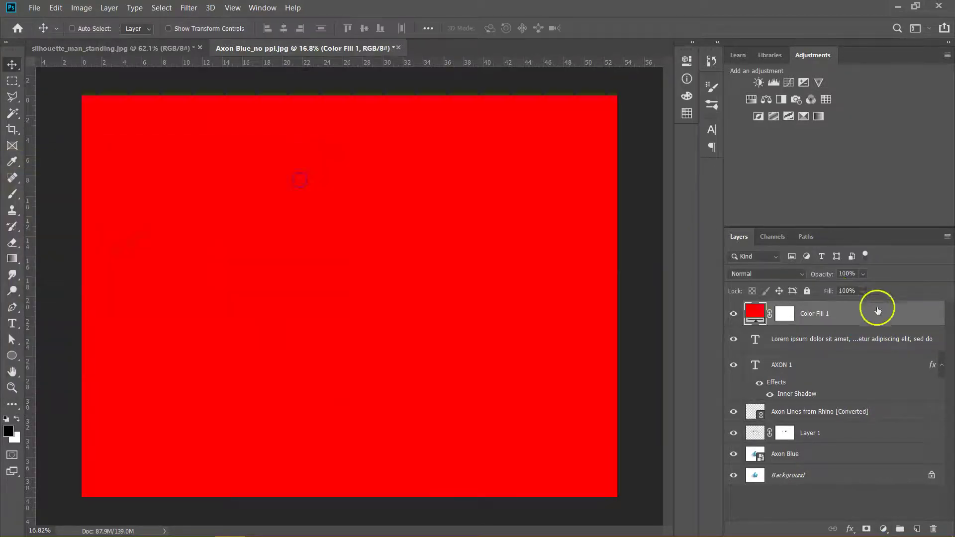
# Try the Multiply and Color Burn blend modes on the red Color Fill 1 layer
pyautogui.click(792, 275)
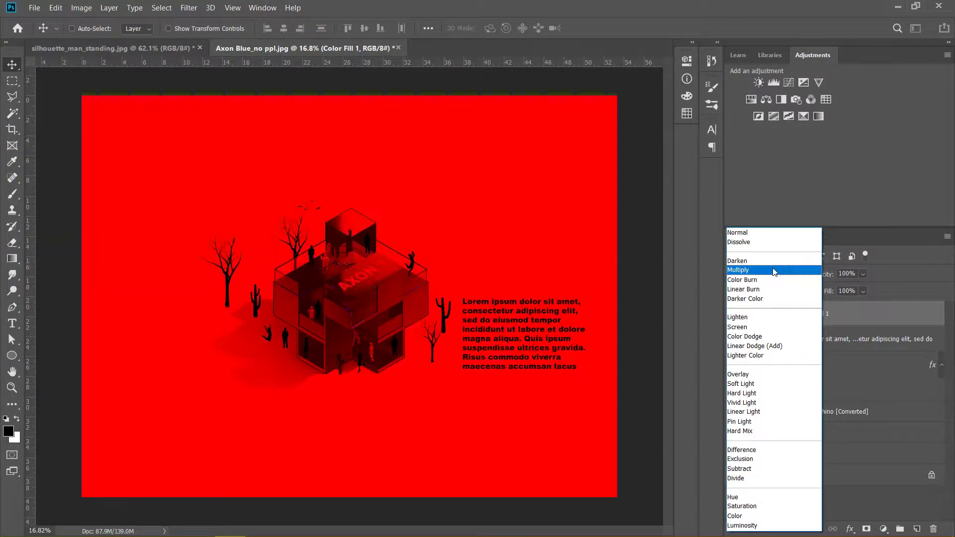
pyautogui.click(774, 271)
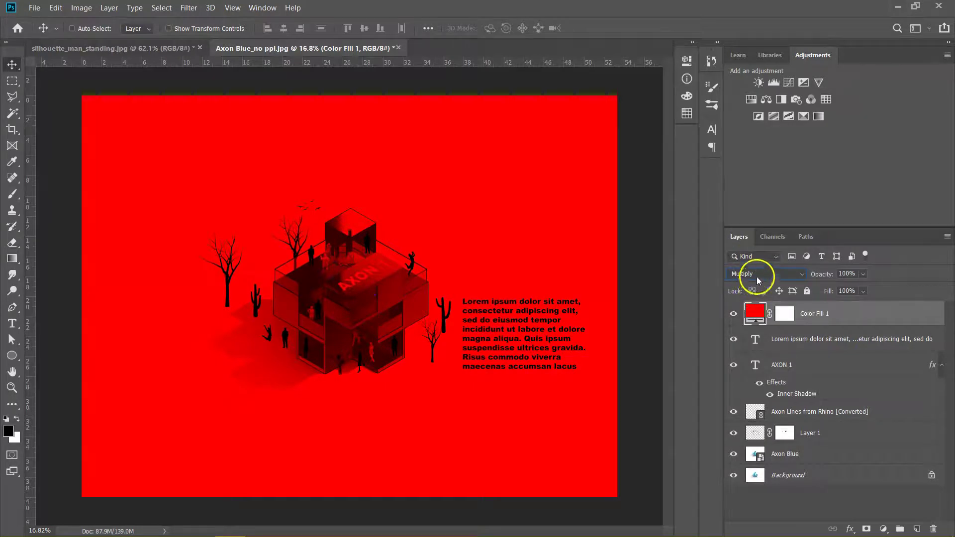
pyautogui.click(757, 277)
pyautogui.click(751, 273)
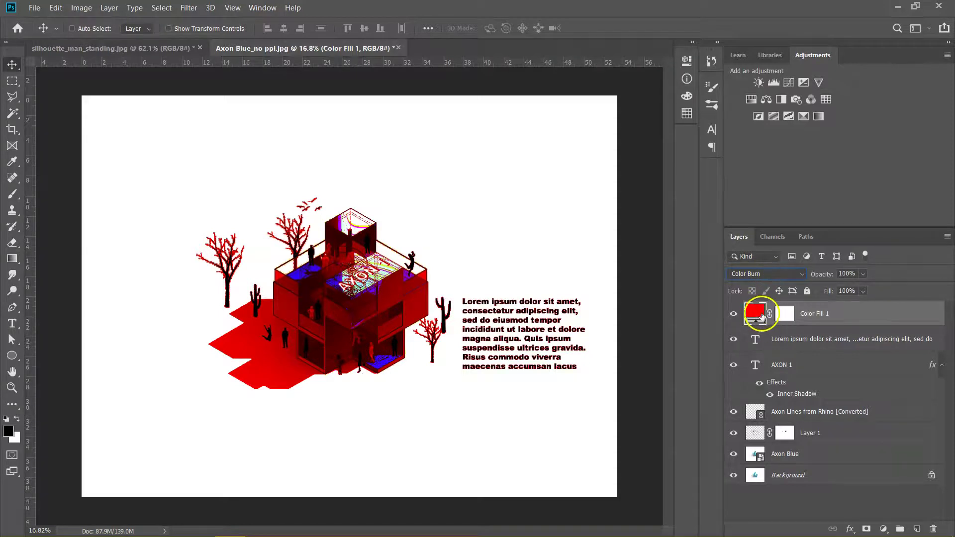
# Set the red Color Fill 1 layer's blend mode to Hue and deselect the layer
pyautogui.click(761, 274)
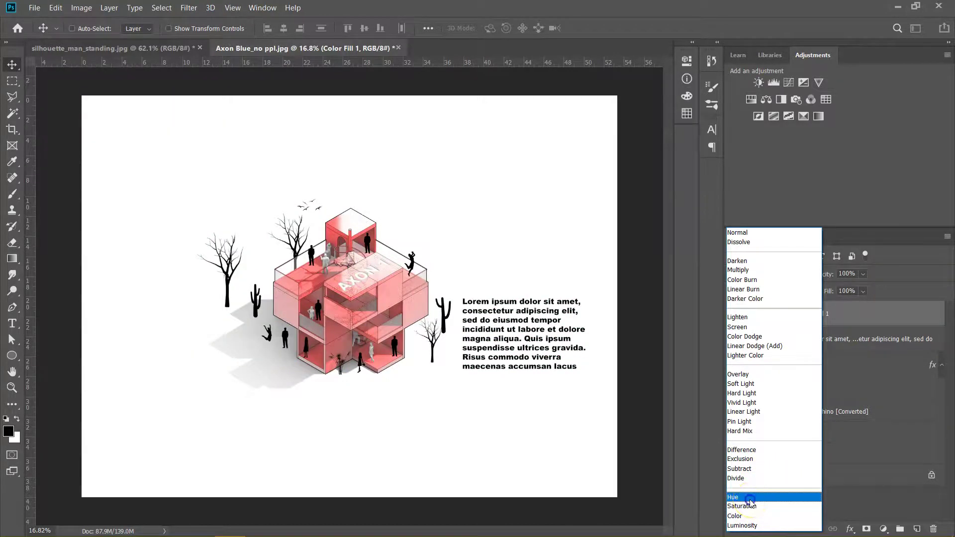
pyautogui.click(749, 498)
pyautogui.click(761, 497)
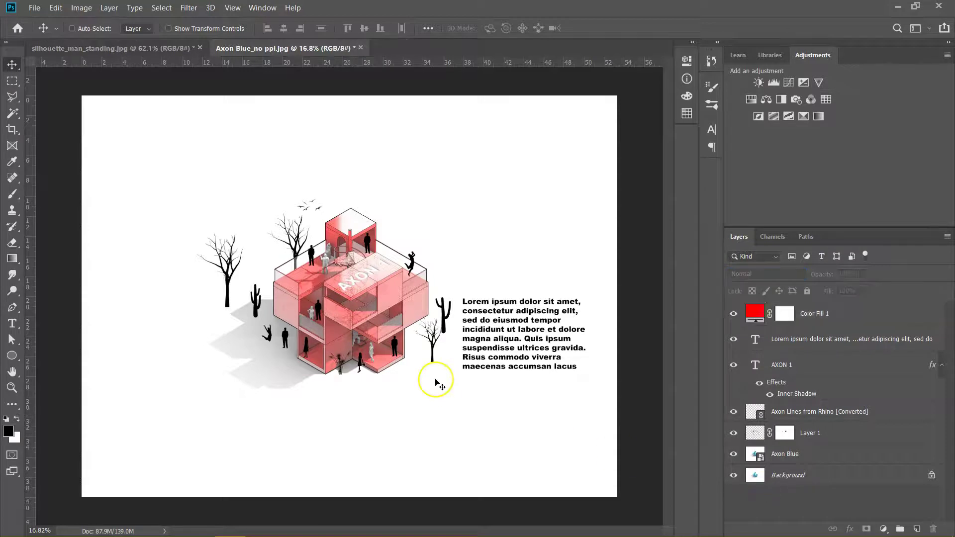